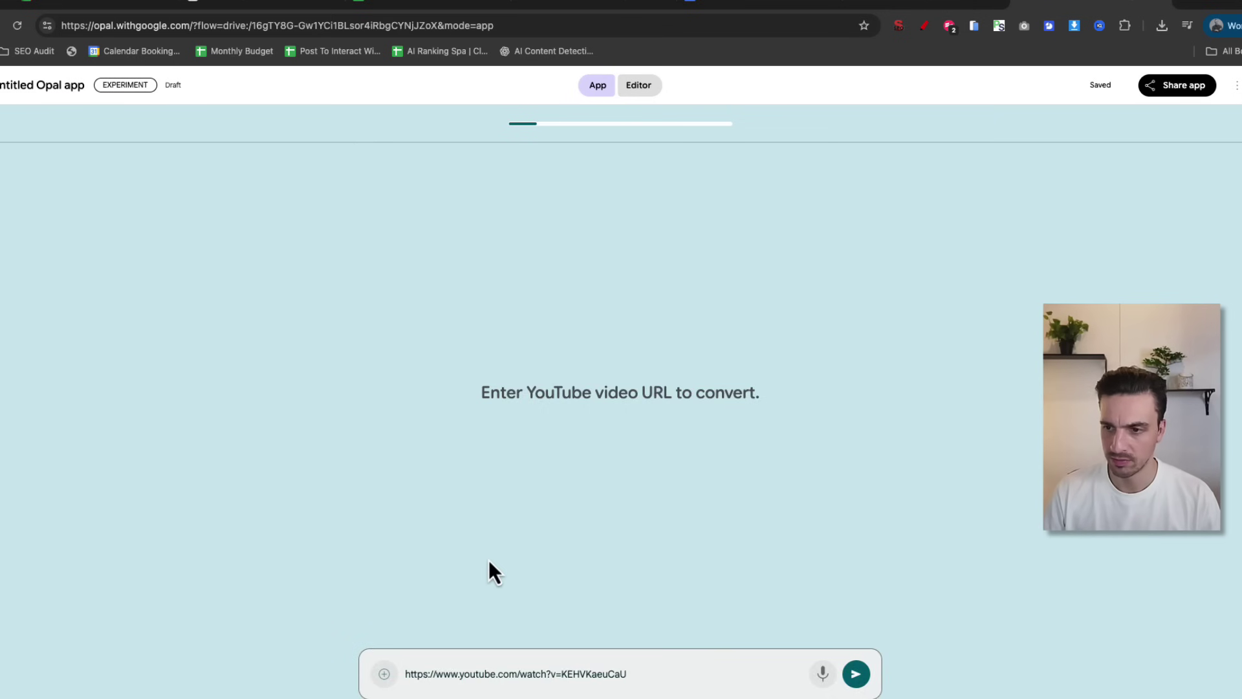
Submit the dictated topical-authority blog post request and run the app
{"action": "key", "text": "Return"}
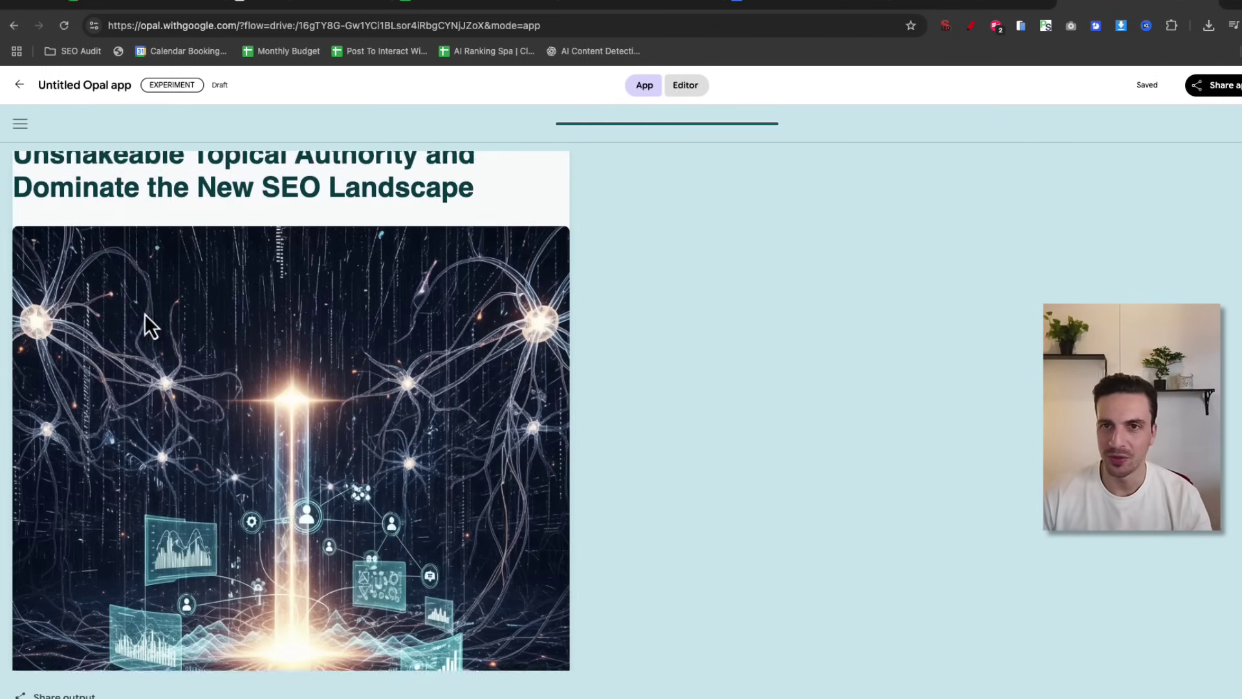
{"action": "scroll", "coordinate": [145, 314], "scroll_direction": "up", "scroll_amount": 1}
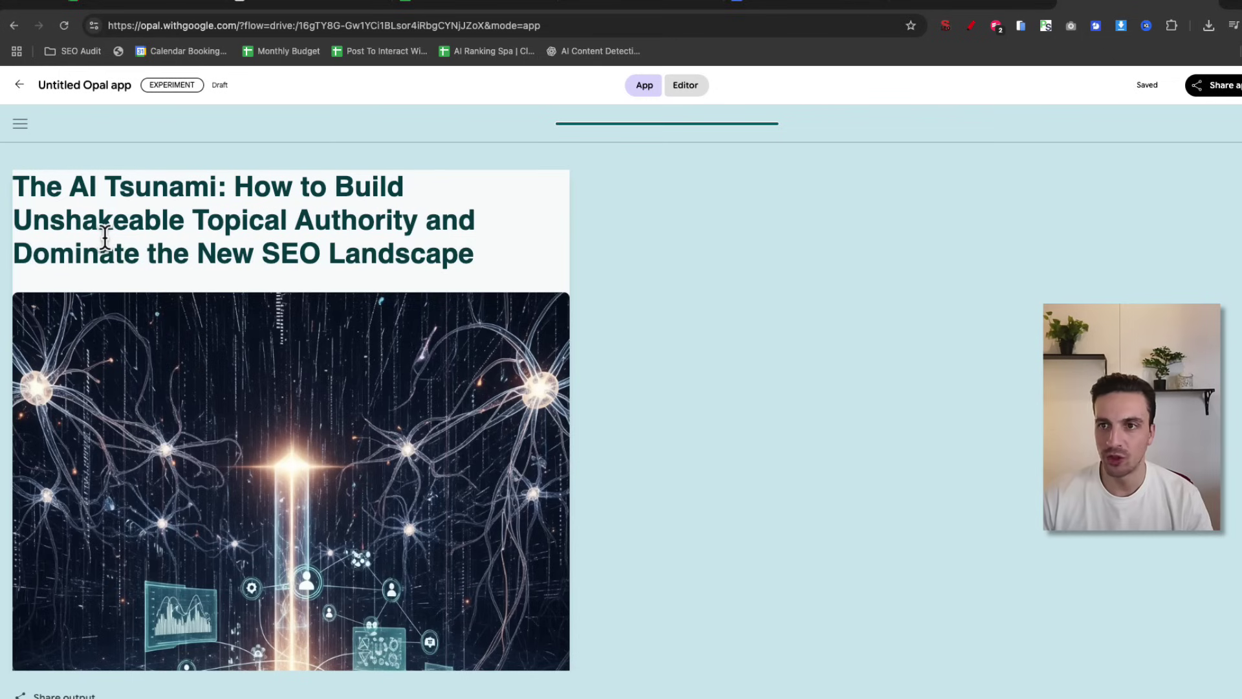
{"action": "scroll", "coordinate": [166, 245], "scroll_direction": "down", "scroll_amount": 5}
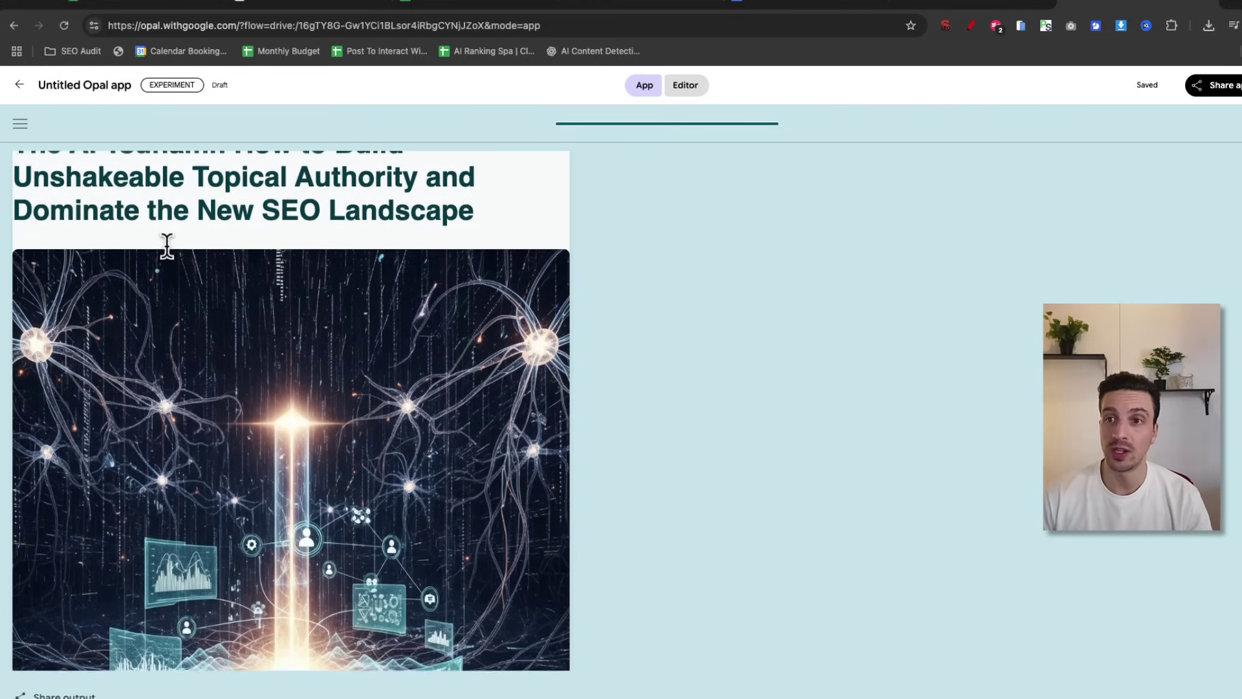
{"action": "scroll", "coordinate": [177, 323], "scroll_direction": "up", "scroll_amount": 1}
{"action": "scroll", "coordinate": [178, 322], "scroll_direction": "down", "scroll_amount": 1}
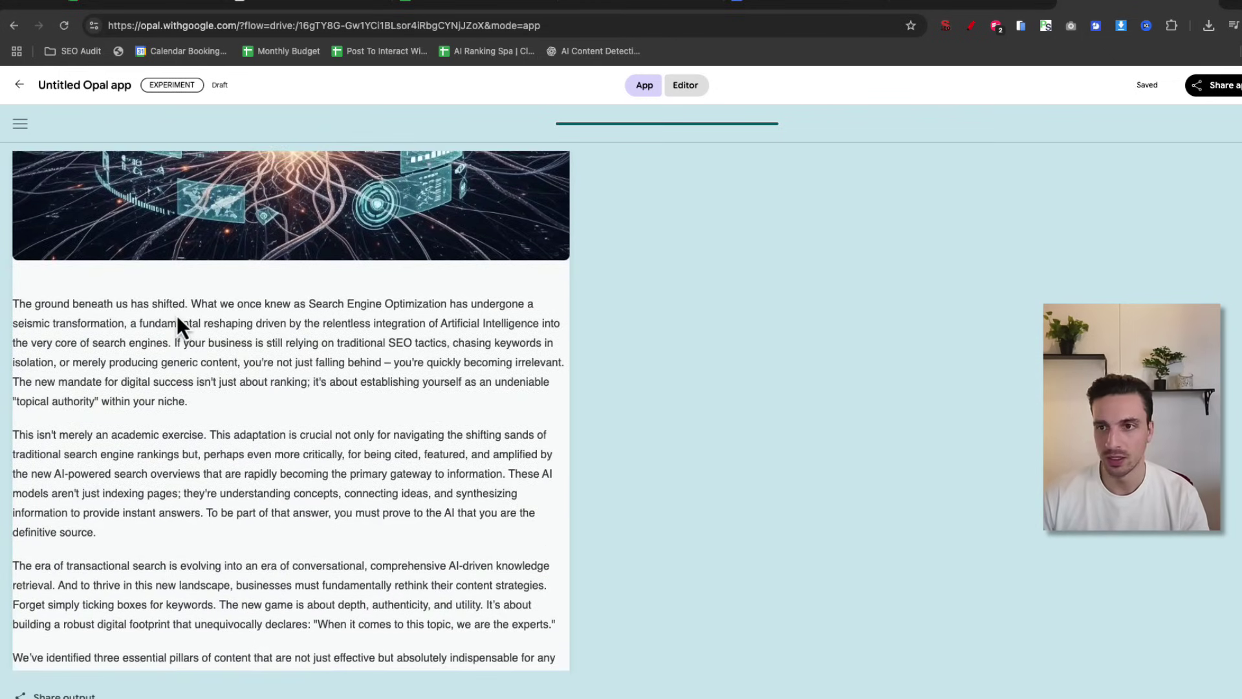
{"action": "scroll", "coordinate": [176, 315], "scroll_direction": "down", "scroll_amount": 1}
{"action": "scroll", "coordinate": [178, 315], "scroll_direction": "down", "scroll_amount": 3}
{"action": "scroll", "coordinate": [180, 364], "scroll_direction": "down", "scroll_amount": 2}
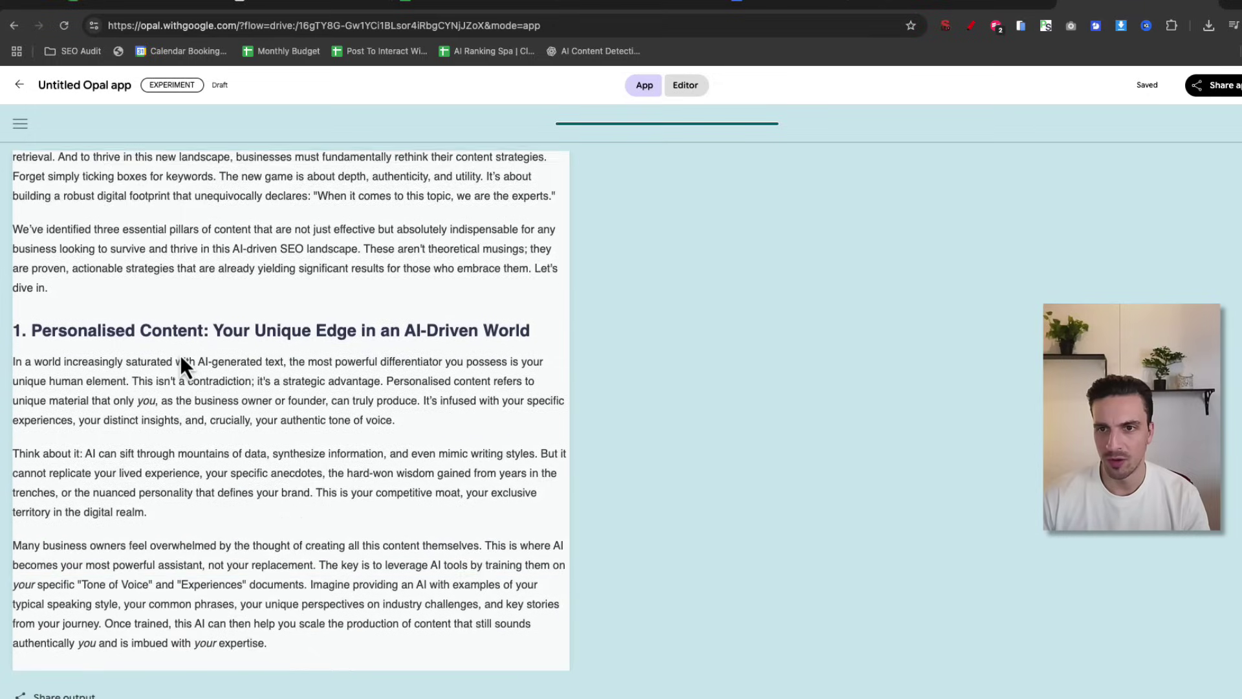
{"action": "scroll", "coordinate": [180, 355], "scroll_direction": "down", "scroll_amount": 3}
{"action": "scroll", "coordinate": [180, 351], "scroll_direction": "down", "scroll_amount": 2}
{"action": "scroll", "coordinate": [179, 352], "scroll_direction": "down", "scroll_amount": 2}
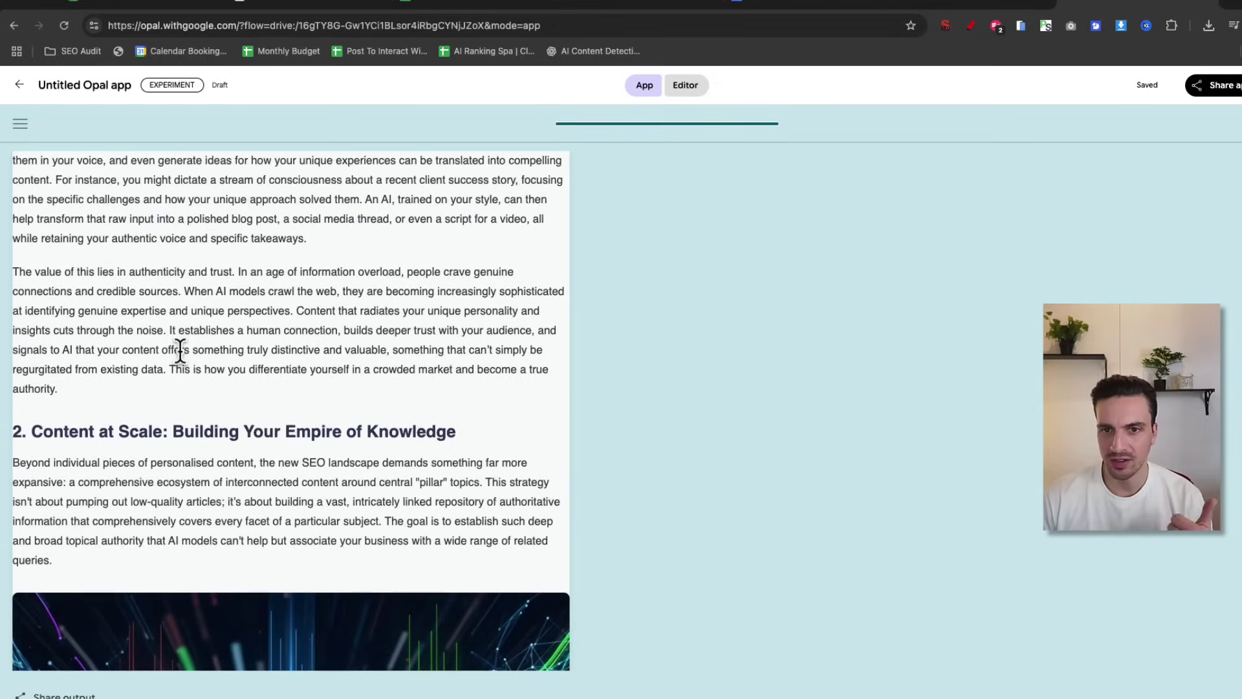
{"action": "scroll", "coordinate": [181, 354], "scroll_direction": "down", "scroll_amount": 3}
{"action": "scroll", "coordinate": [180, 357], "scroll_direction": "down", "scroll_amount": 3}
{"action": "scroll", "coordinate": [181, 353], "scroll_direction": "down", "scroll_amount": 3}
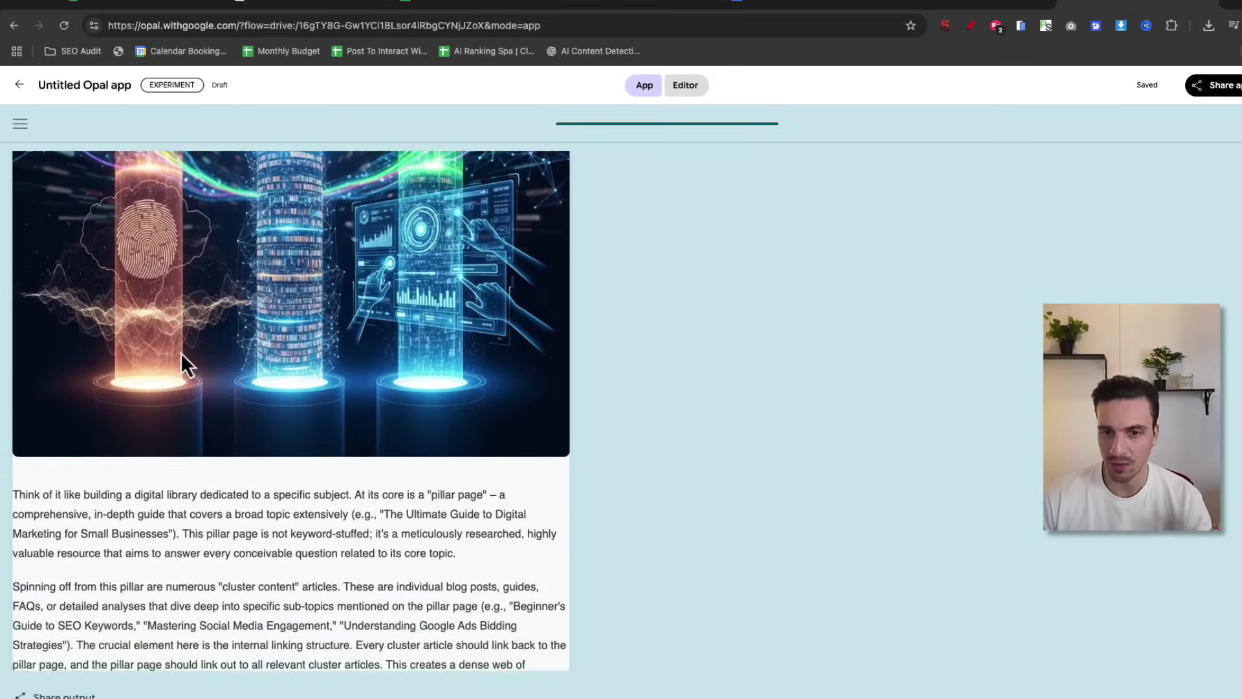
{"action": "scroll", "coordinate": [180, 352], "scroll_direction": "down", "scroll_amount": 4}
{"action": "scroll", "coordinate": [181, 353], "scroll_direction": "down", "scroll_amount": 1}
{"action": "scroll", "coordinate": [179, 351], "scroll_direction": "down", "scroll_amount": 1}
{"action": "scroll", "coordinate": [180, 354], "scroll_direction": "down", "scroll_amount": 1}
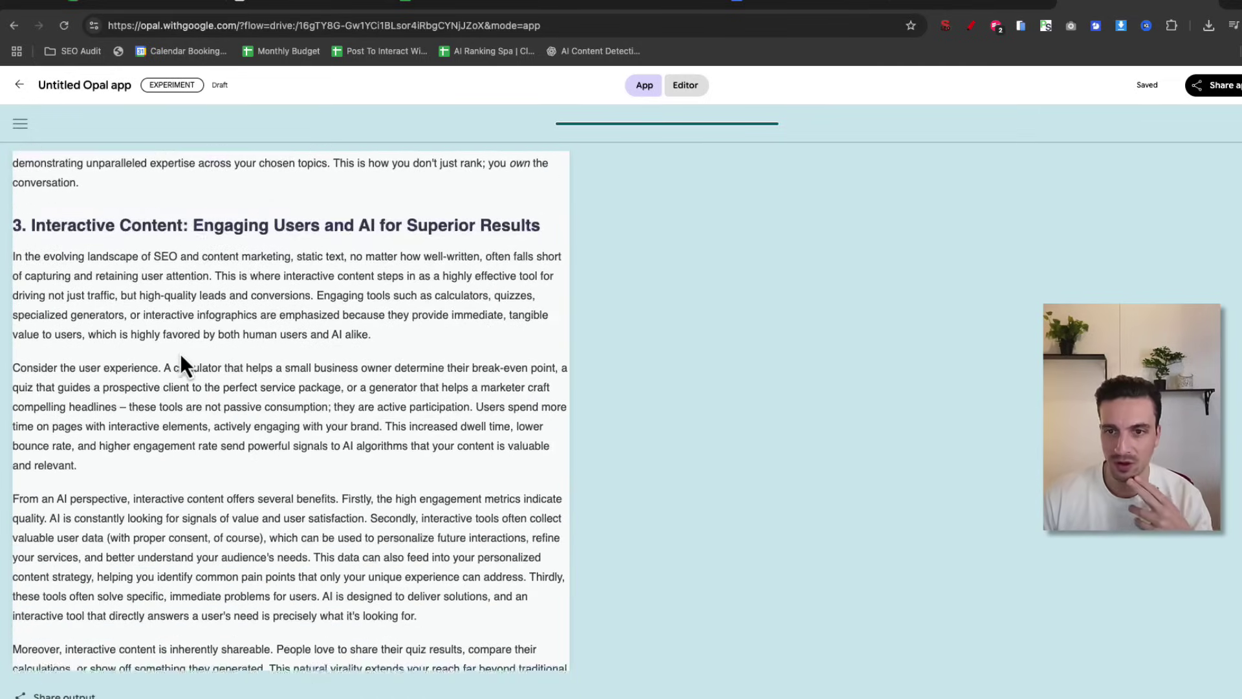
{"action": "scroll", "coordinate": [180, 353], "scroll_direction": "down", "scroll_amount": 3}
{"action": "scroll", "coordinate": [180, 353], "scroll_direction": "down", "scroll_amount": 2}
{"action": "scroll", "coordinate": [261, 342], "scroll_direction": "down", "scroll_amount": 1}
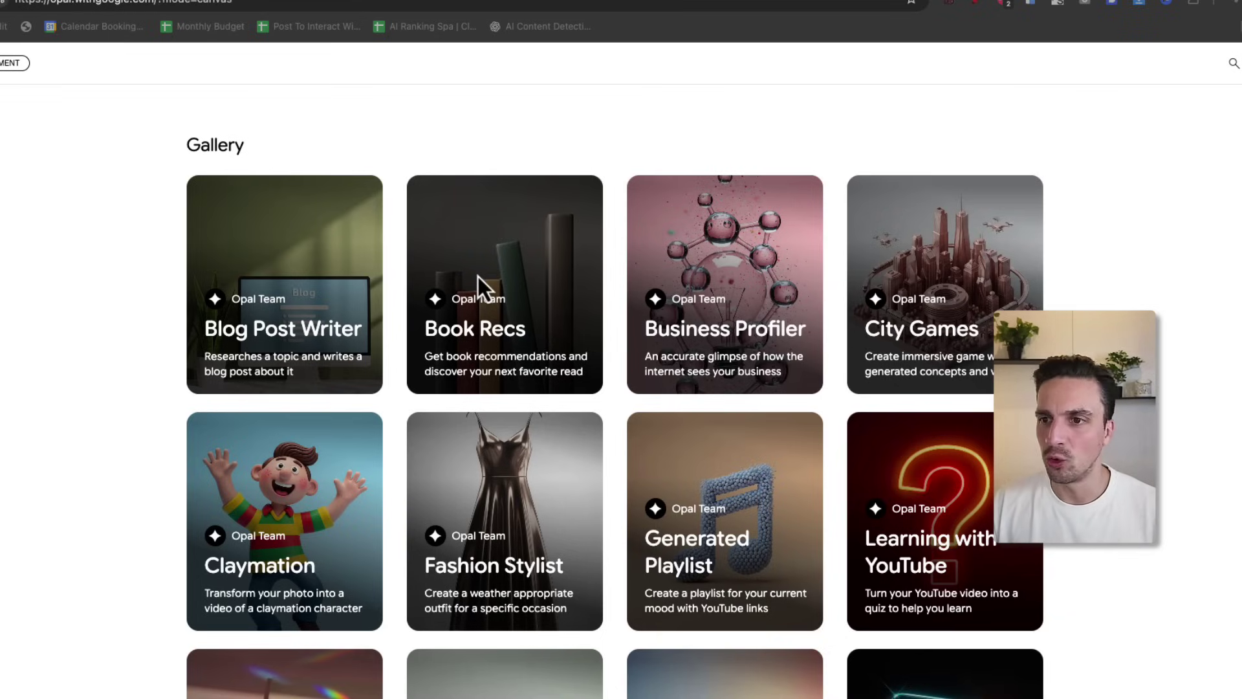
{"action": "scroll", "coordinate": [357, 386], "scroll_direction": "down", "scroll_amount": 1}
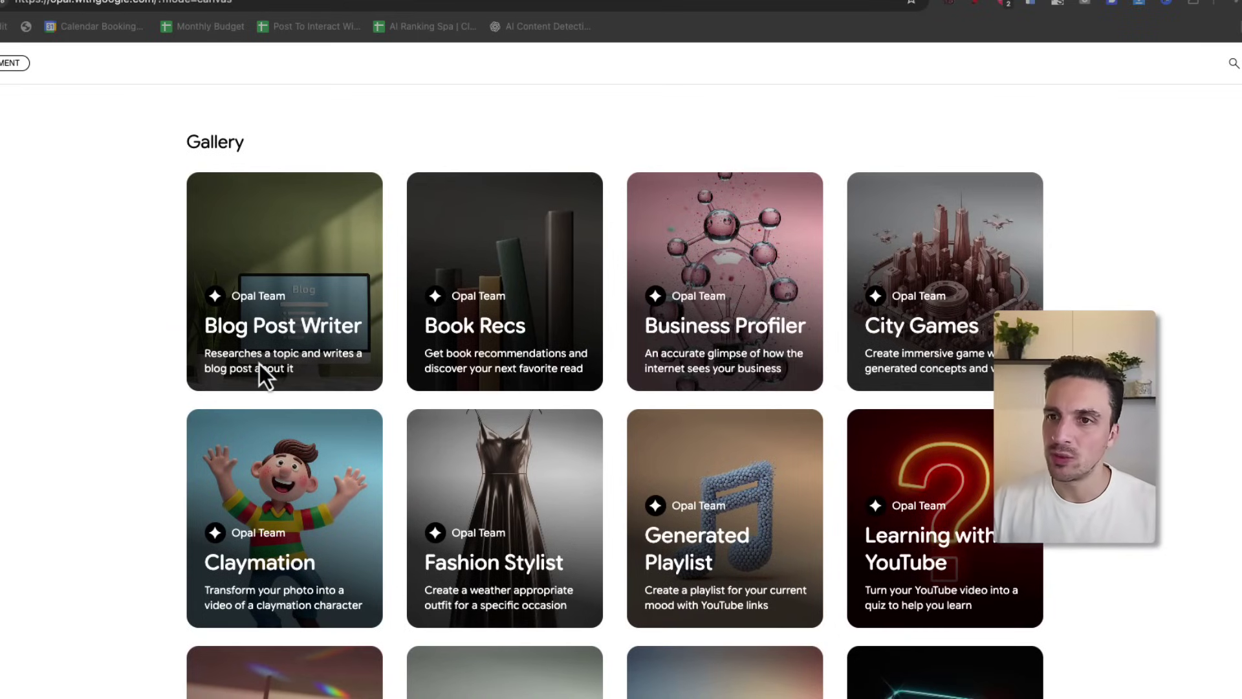
{"action": "scroll", "coordinate": [259, 363], "scroll_direction": "up", "scroll_amount": 5}
{"action": "scroll", "coordinate": [258, 363], "scroll_direction": "down", "scroll_amount": 2}
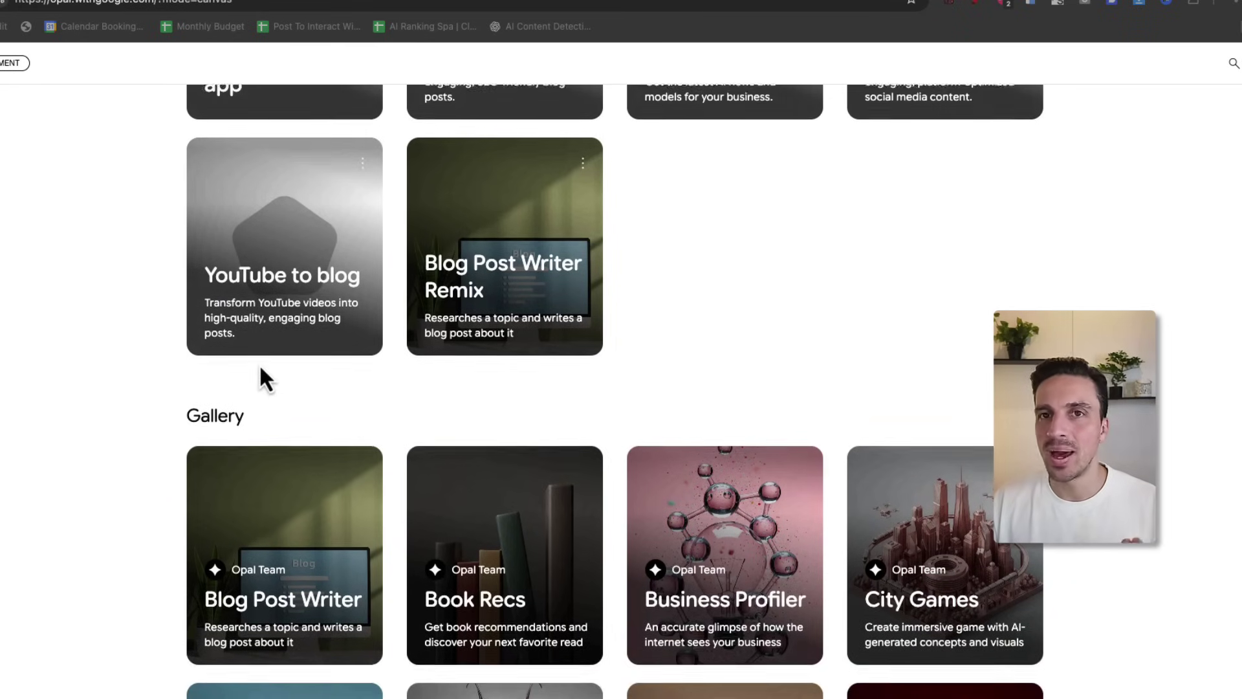
{"action": "scroll", "coordinate": [259, 364], "scroll_direction": "down", "scroll_amount": 3}
{"action": "scroll", "coordinate": [261, 362], "scroll_direction": "down", "scroll_amount": 1}
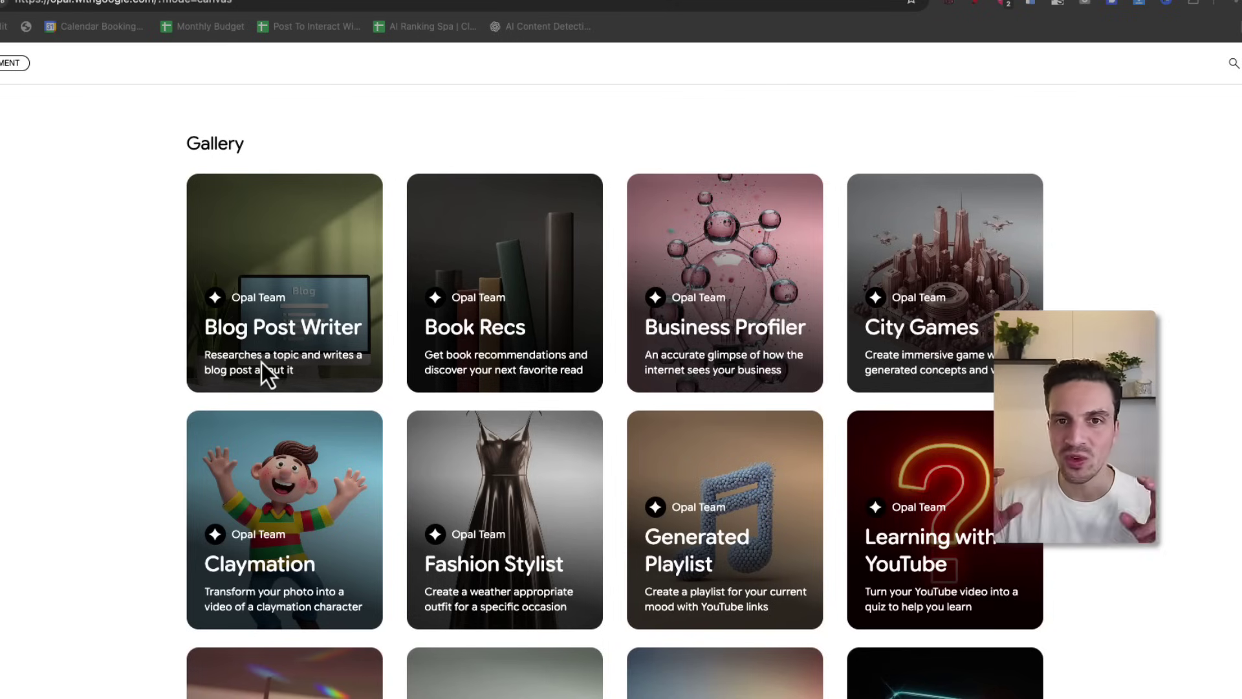
{"action": "scroll", "coordinate": [446, 367], "scroll_direction": "down", "scroll_amount": 1}
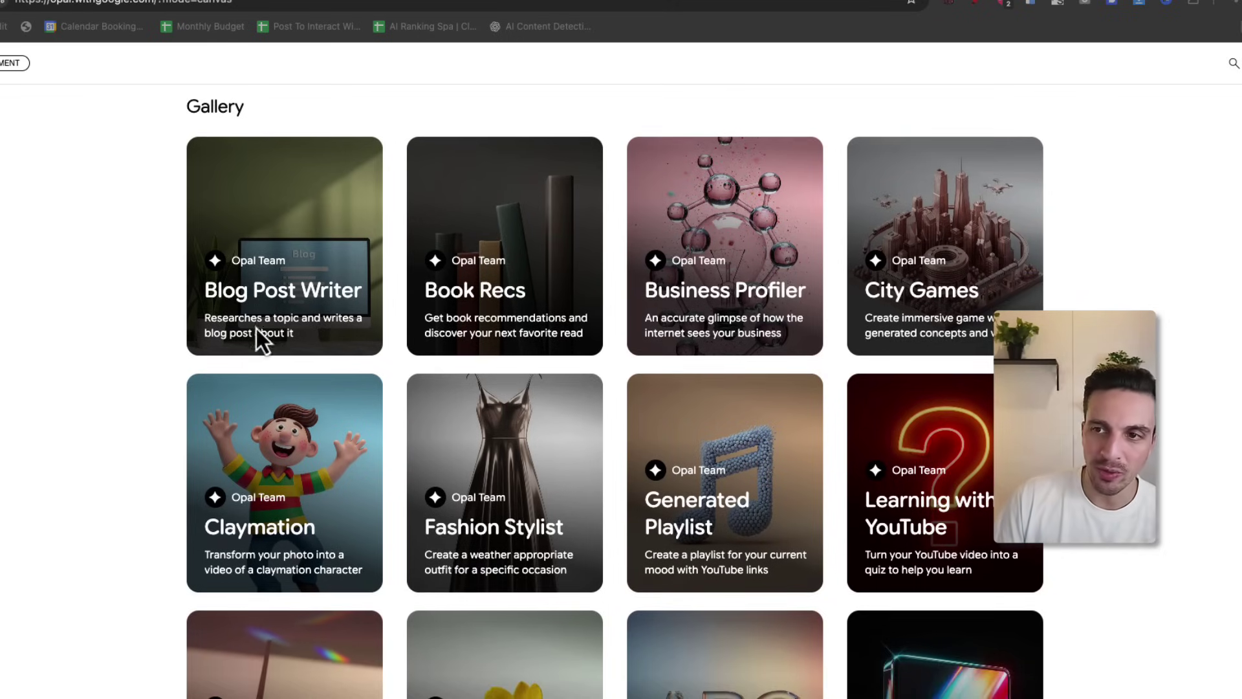
{"action": "scroll", "coordinate": [677, 300], "scroll_direction": "down", "scroll_amount": 3}
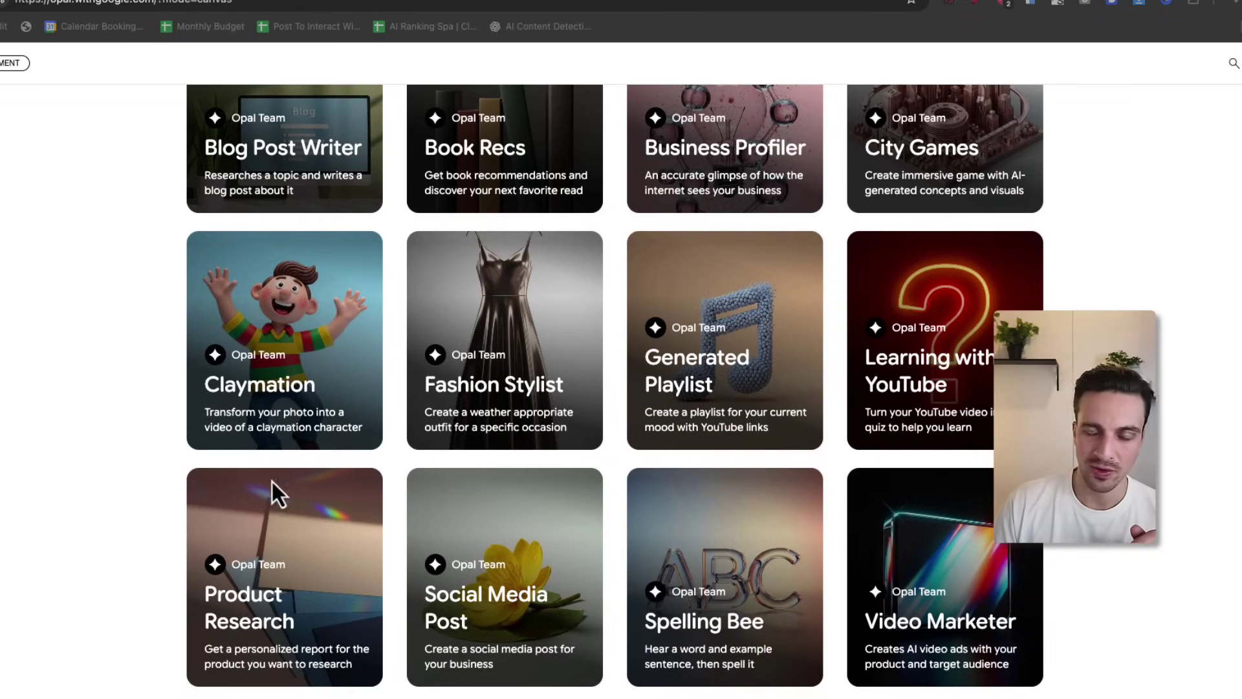
{"action": "mouse_move", "coordinate": [285, 577]}
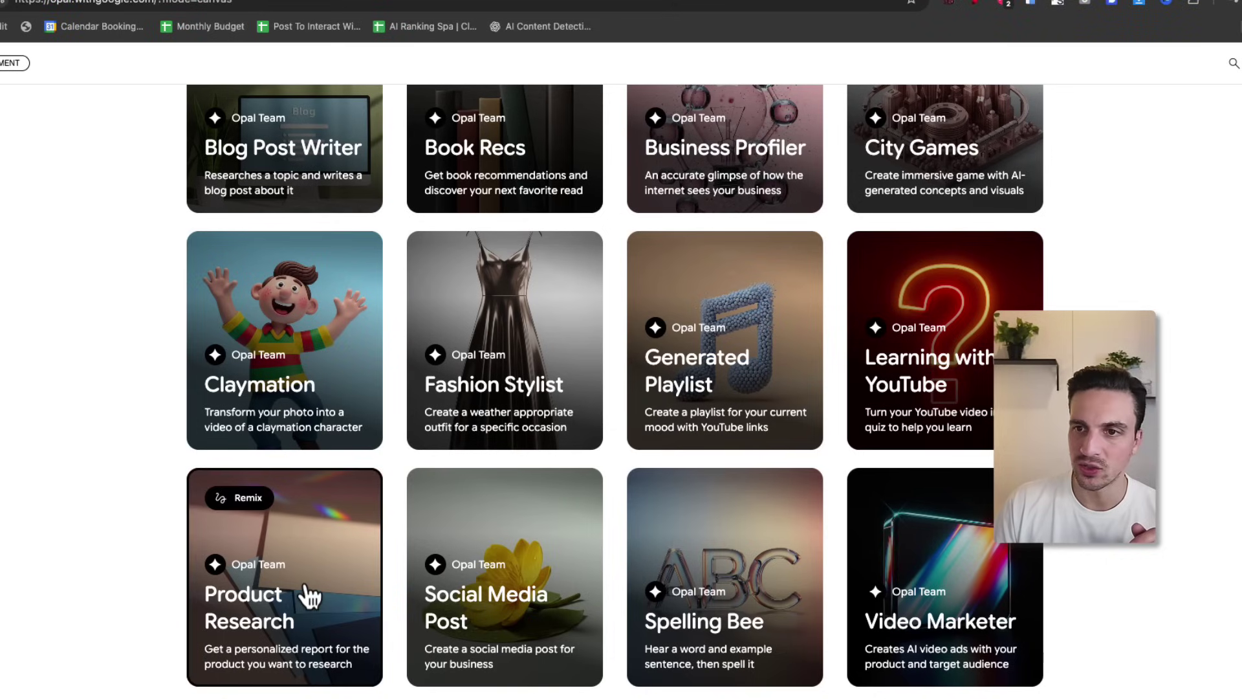
Open the Social Media Post template to view its business-to-caption-and-image workflow
{"action": "left_click", "coordinate": [521, 581]}
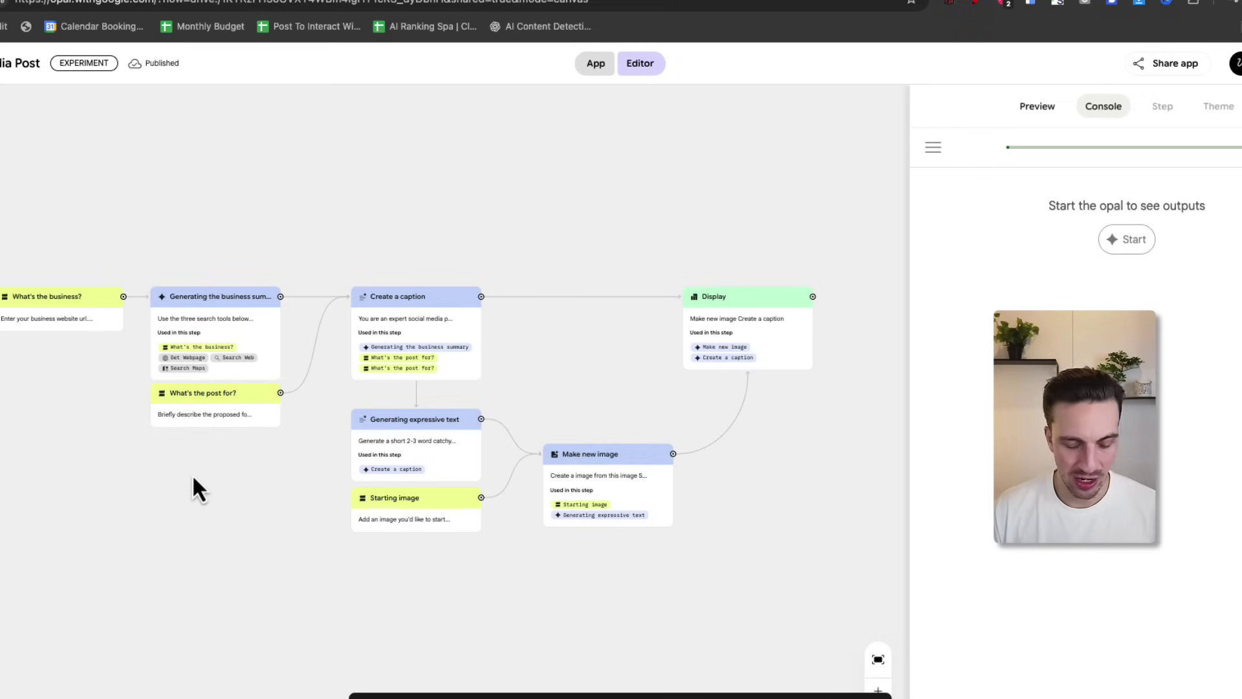
{"action": "scroll", "coordinate": [204, 477], "scroll_direction": "up", "scroll_amount": 5}
{"action": "scroll", "coordinate": [282, 616], "scroll_direction": "down", "scroll_amount": 3}
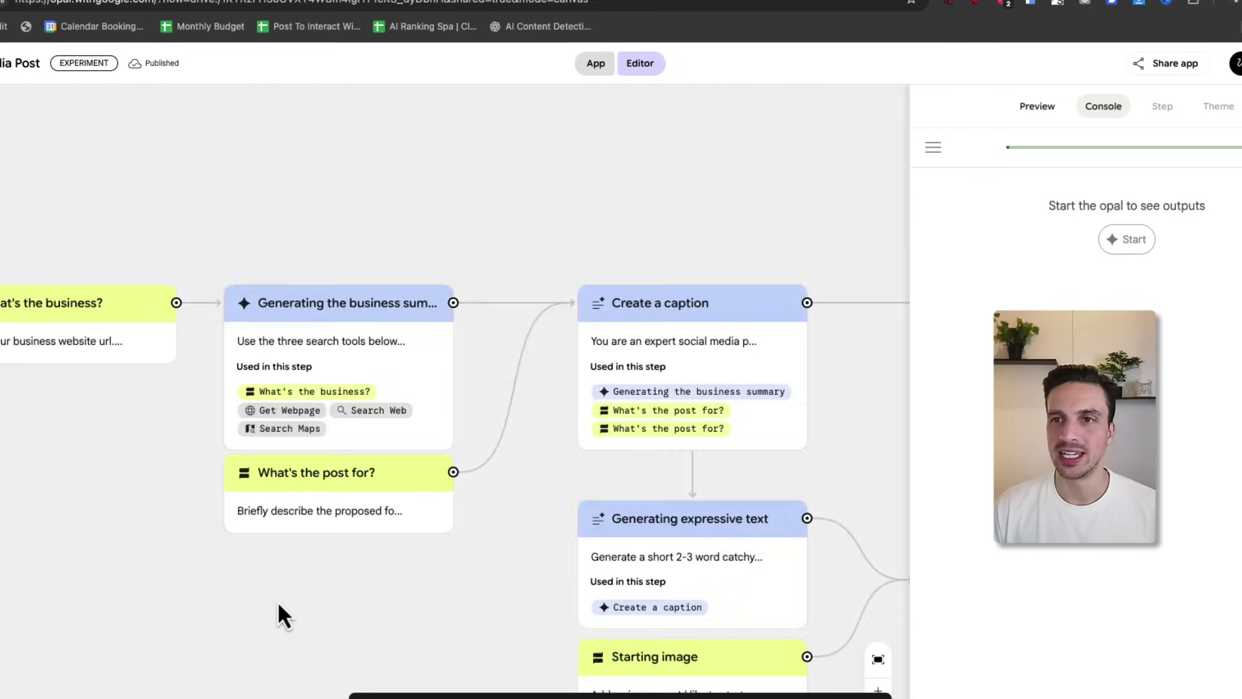
Inspect the 'Generating the business summary' step's search-tool prompt, panning around the graph
{"action": "left_click_drag", "start_coordinate": [474, 615], "coordinate": [438, 541]}
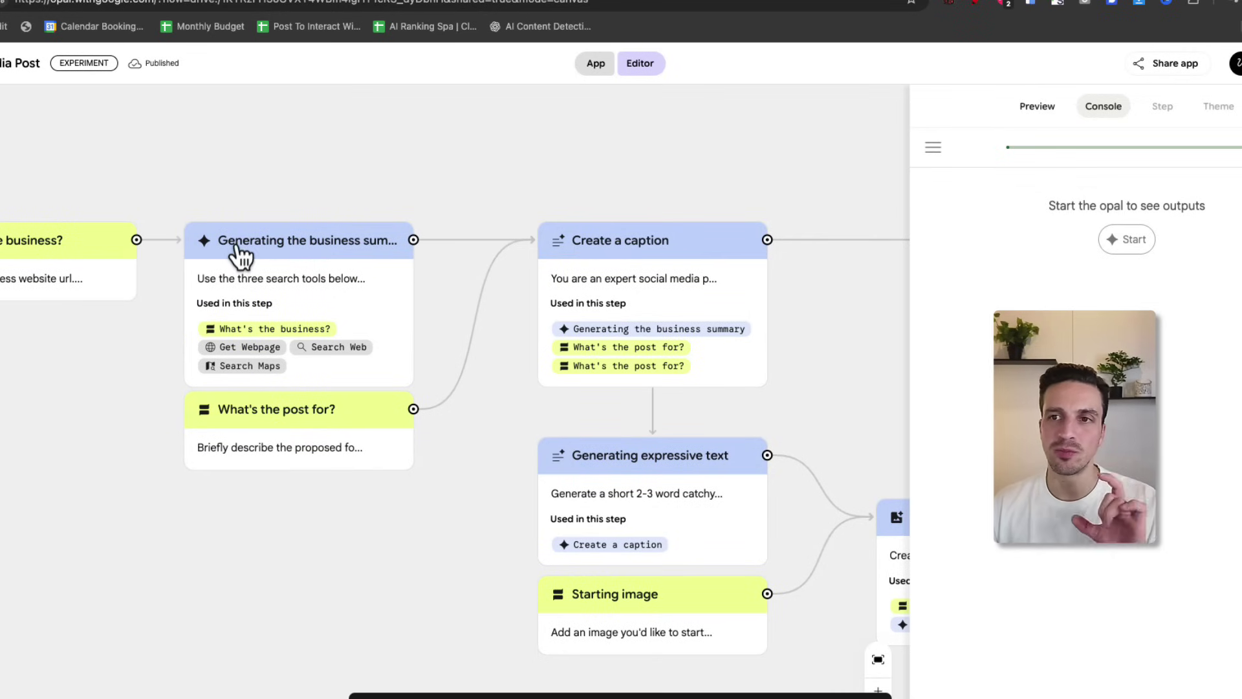
{"action": "left_click", "coordinate": [281, 279]}
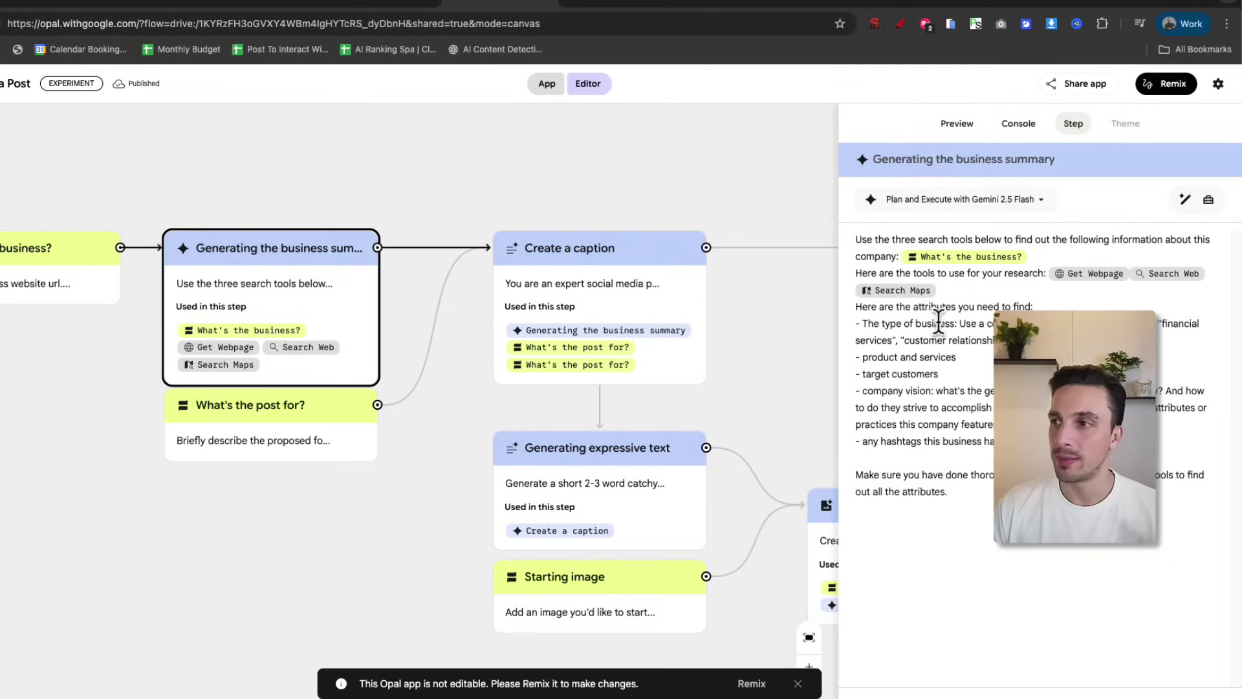
{"action": "scroll", "coordinate": [766, 393], "scroll_direction": "down", "scroll_amount": 1}
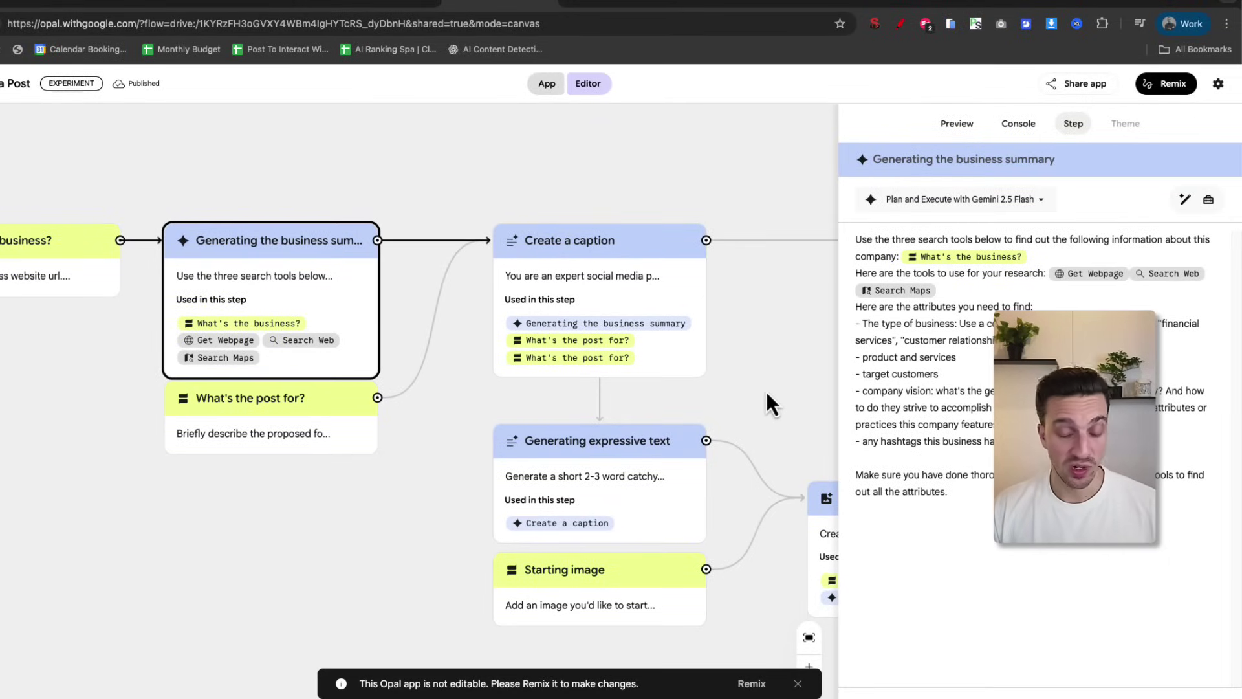
{"action": "mouse_move", "coordinate": [768, 399]}
{"action": "left_mouse_down"}
{"action": "mouse_move", "coordinate": [588, 360]}
{"action": "mouse_move", "coordinate": [337, 369]}
{"action": "mouse_move", "coordinate": [259, 393]}
{"action": "left_mouse_up"}
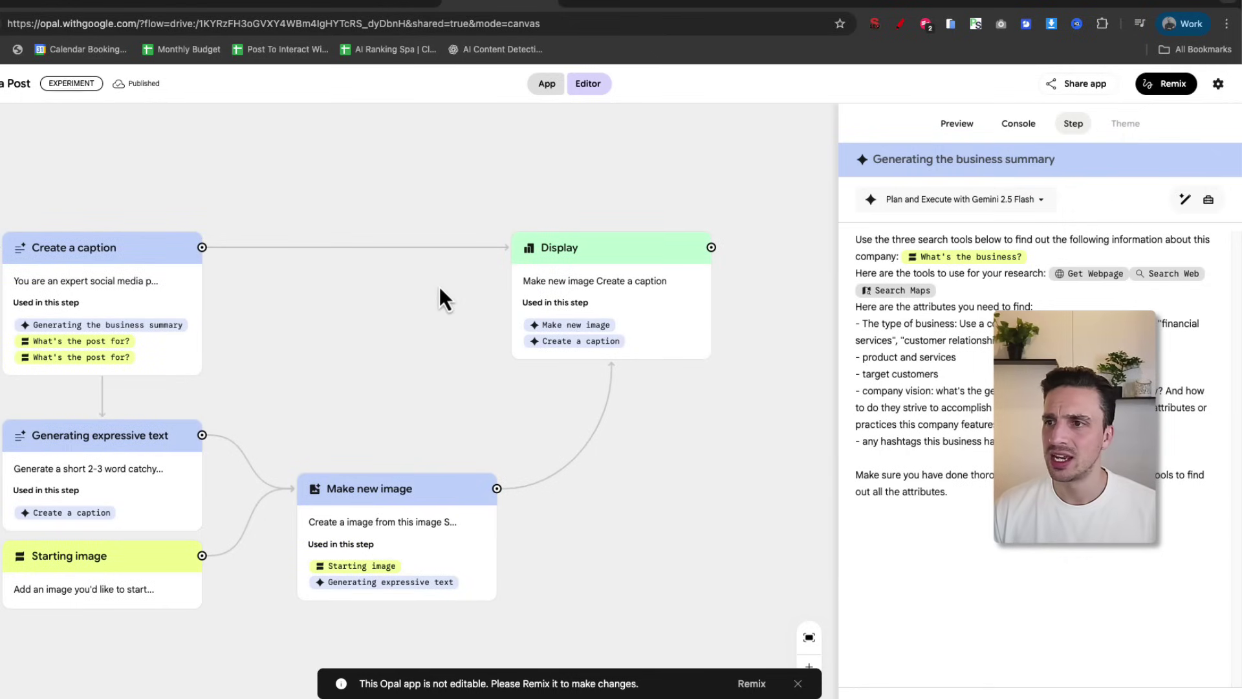
{"action": "mouse_move", "coordinate": [355, 336]}
{"action": "left_mouse_down"}
{"action": "mouse_move", "coordinate": [637, 352]}
{"action": "mouse_move", "coordinate": [837, 333]}
{"action": "mouse_move", "coordinate": [975, 233]}
{"action": "left_mouse_up"}
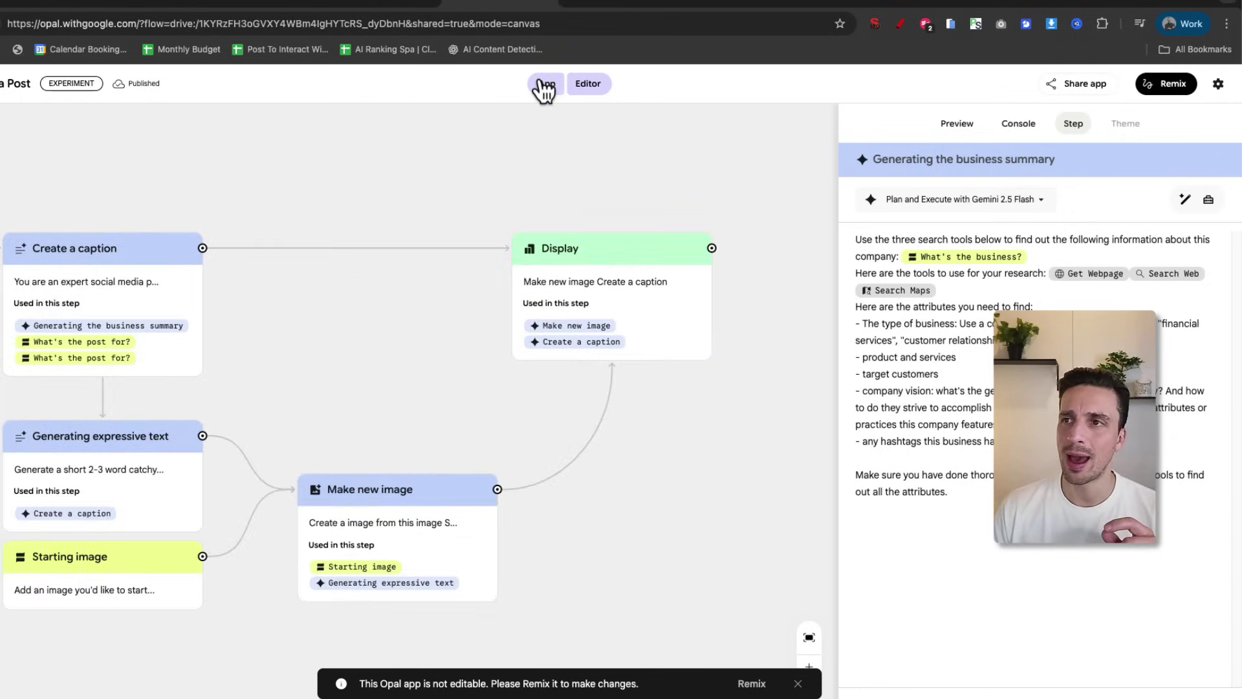
Run the app with the Ethical Dog Training website URL and an educational post focus
{"action": "left_click", "coordinate": [545, 84]}
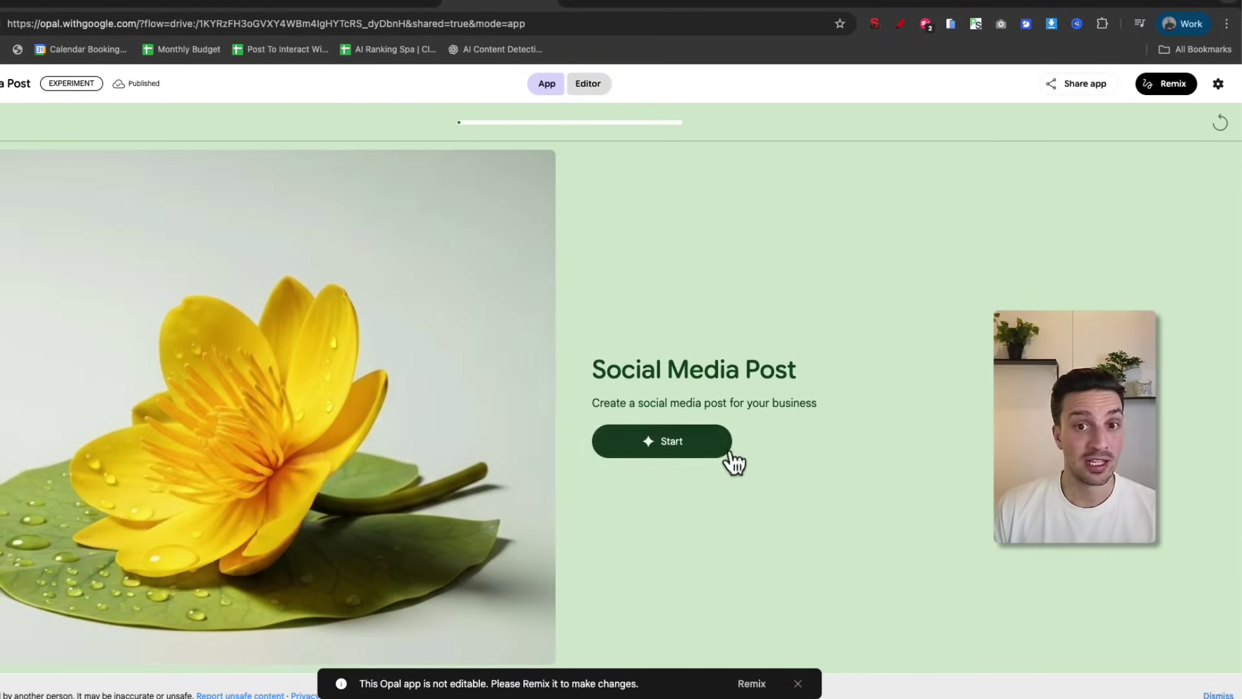
{"action": "left_click", "coordinate": [677, 438]}
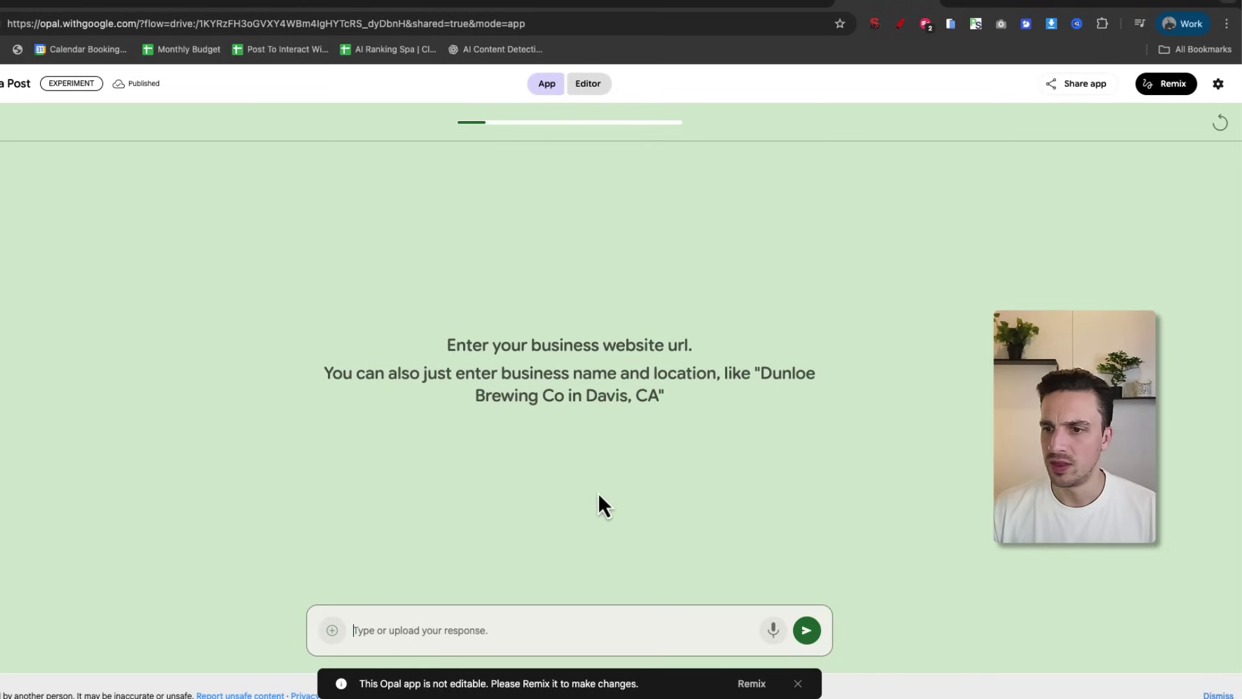
{"action": "type", "text": "https://ethicaldogtraining.com.au/"}
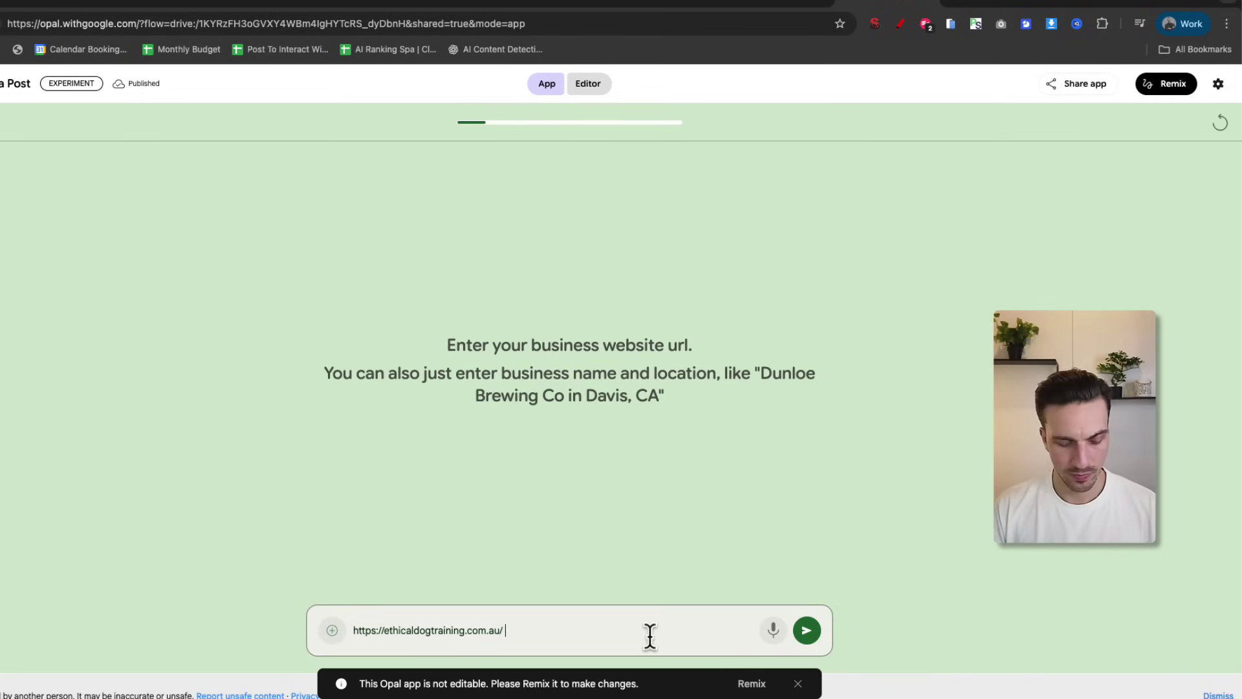
{"action": "key", "text": "alt+space"}
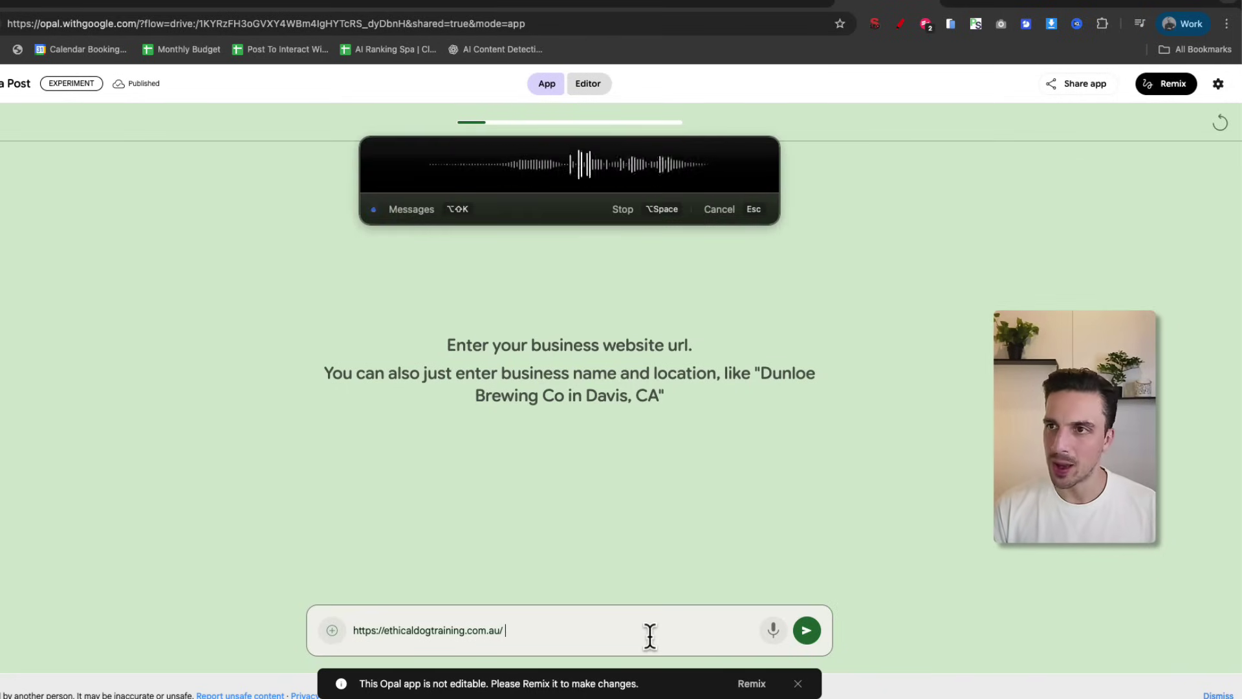
{"action": "key", "text": "alt+space"}
{"action": "left_click", "coordinate": [809, 633]}
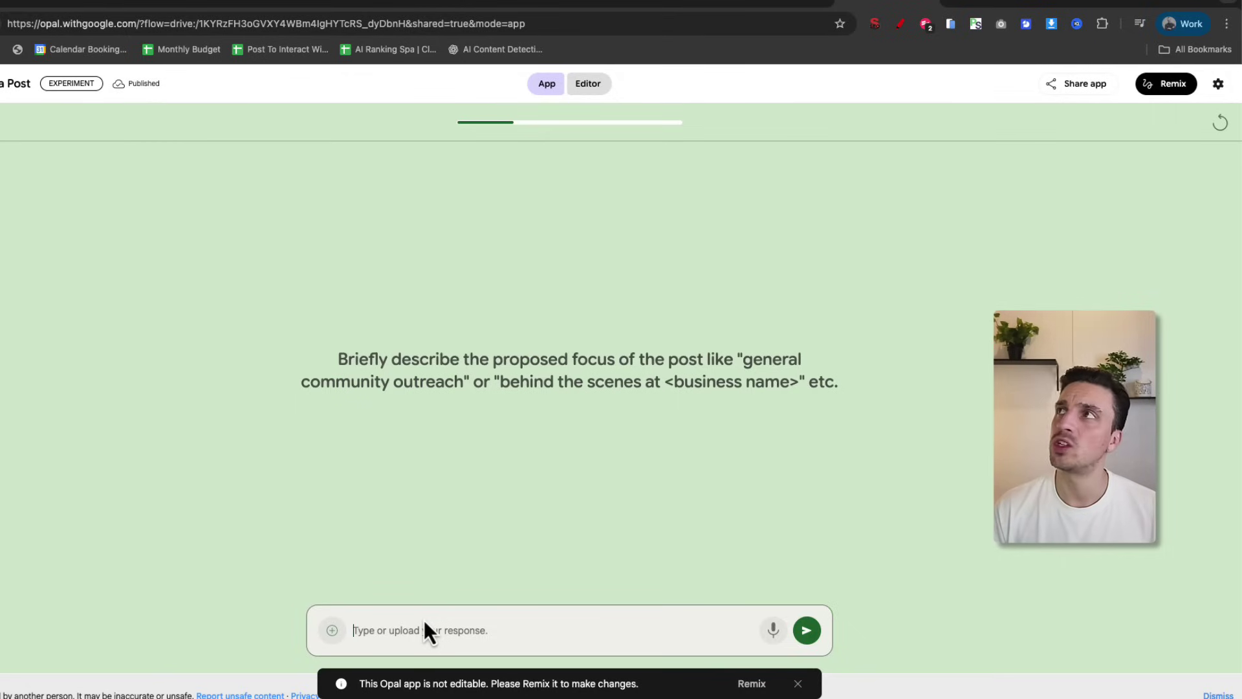
{"action": "type", "text": "ed"}
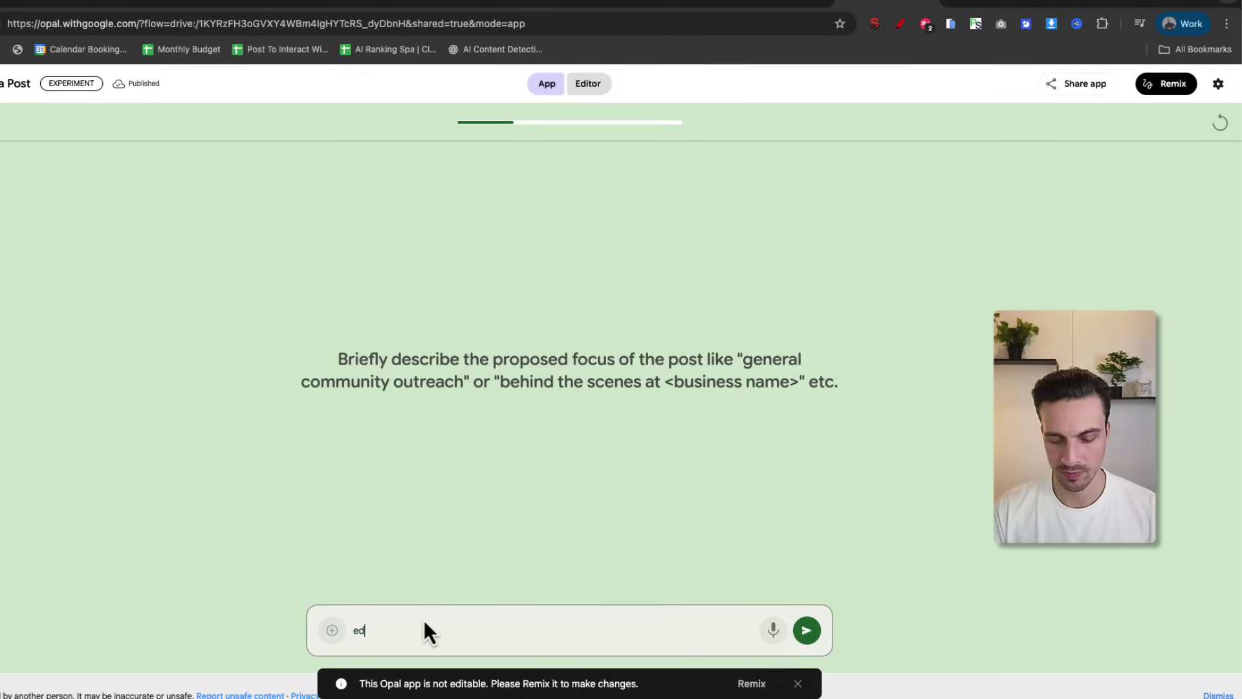
{"action": "type", "text": "ucational pos"}
{"action": "key", "text": "Return"}
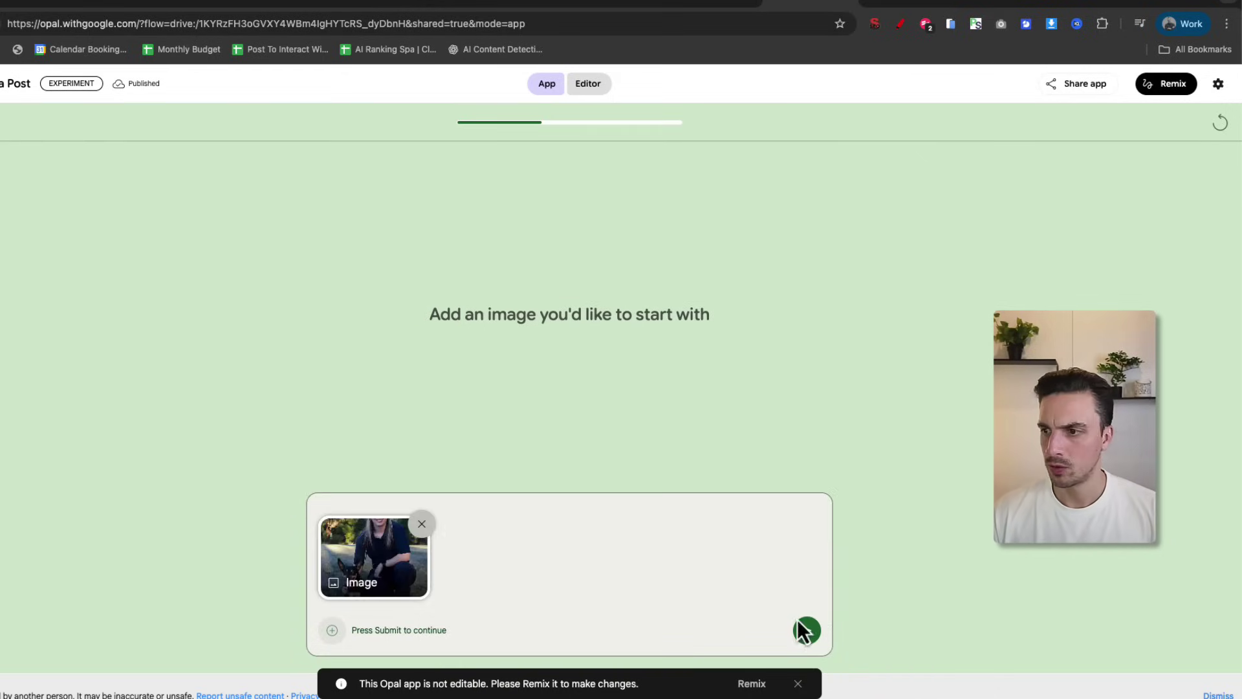
Submit the starting photo and review the generated Speak Dog post with caption and hashtags
{"action": "left_click", "coordinate": [805, 629]}
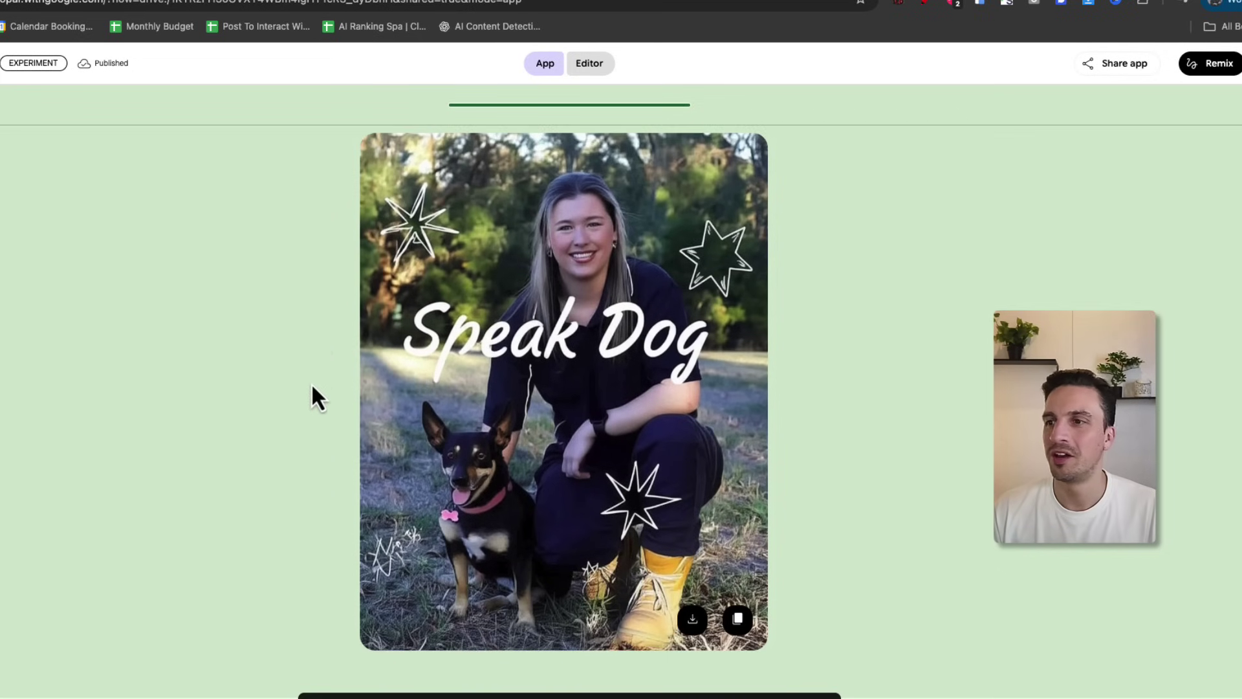
{"action": "scroll", "coordinate": [312, 382], "scroll_direction": "down", "scroll_amount": 3}
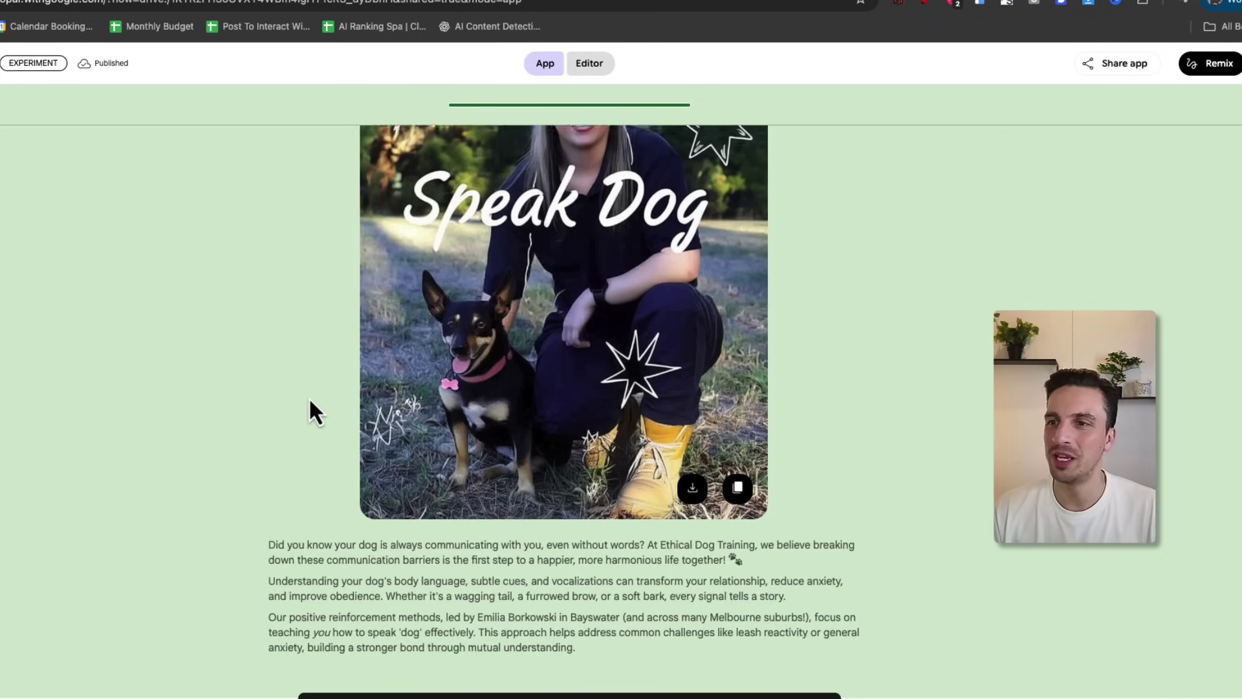
{"action": "scroll", "coordinate": [309, 396], "scroll_direction": "down", "scroll_amount": 1}
{"action": "scroll", "coordinate": [312, 395], "scroll_direction": "down", "scroll_amount": 1}
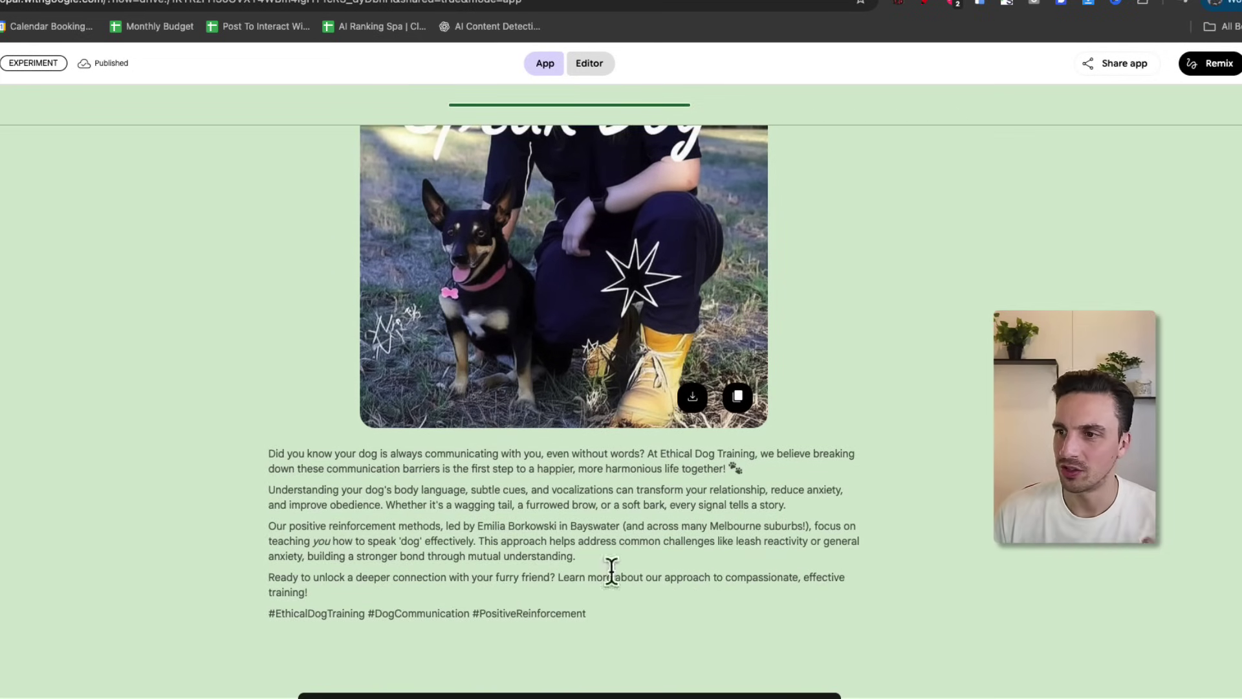
{"action": "left_click_drag", "start_coordinate": [349, 595], "coordinate": [259, 445]}
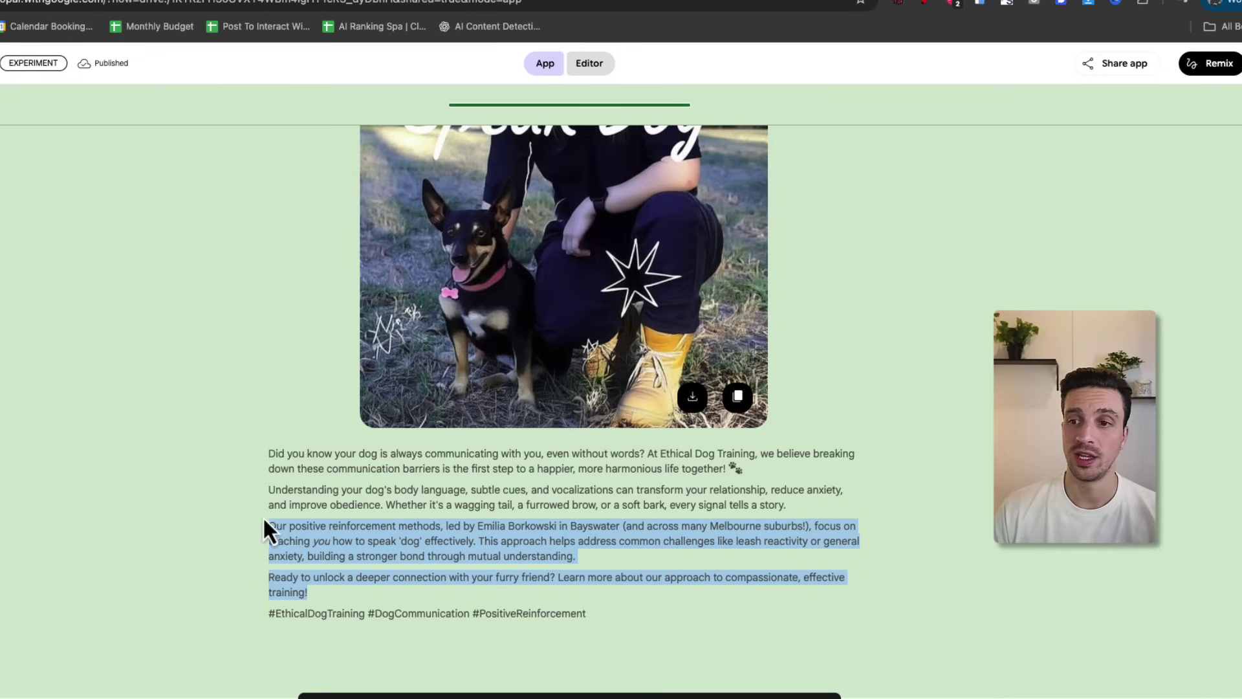
{"action": "scroll", "coordinate": [469, 494], "scroll_direction": "up", "scroll_amount": 5}
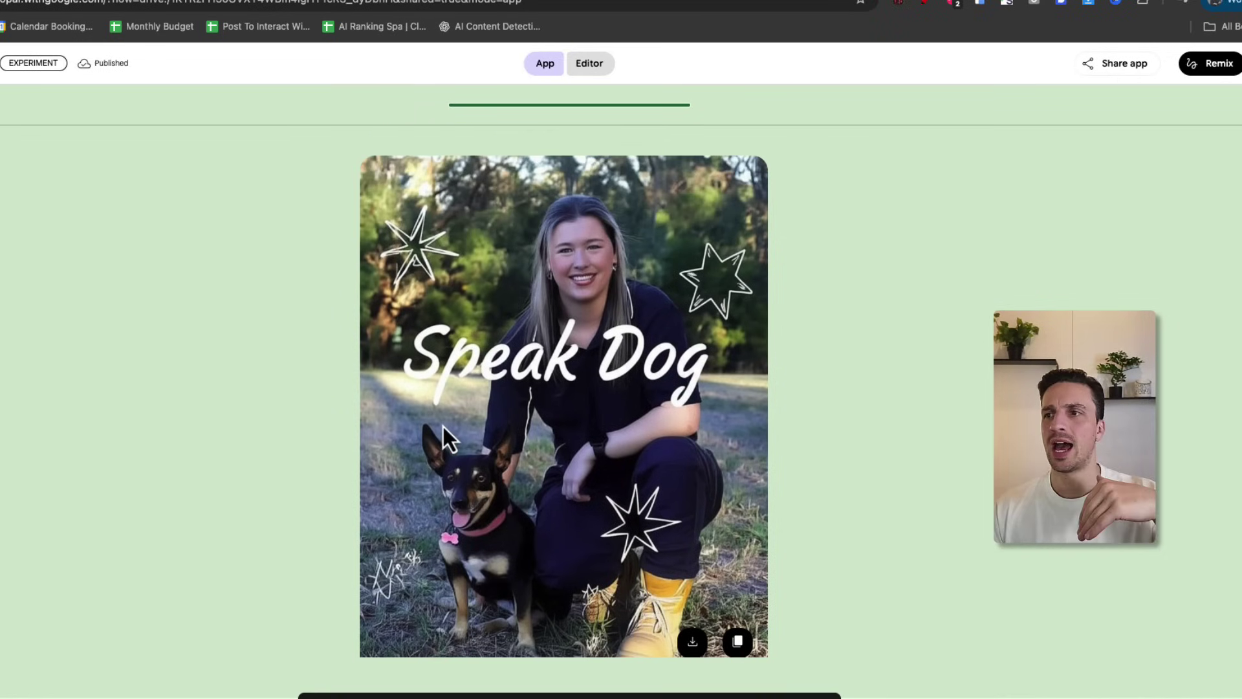
{"action": "scroll", "coordinate": [443, 431], "scroll_direction": "down", "scroll_amount": 3}
{"action": "scroll", "coordinate": [443, 434], "scroll_direction": "down", "scroll_amount": 2}
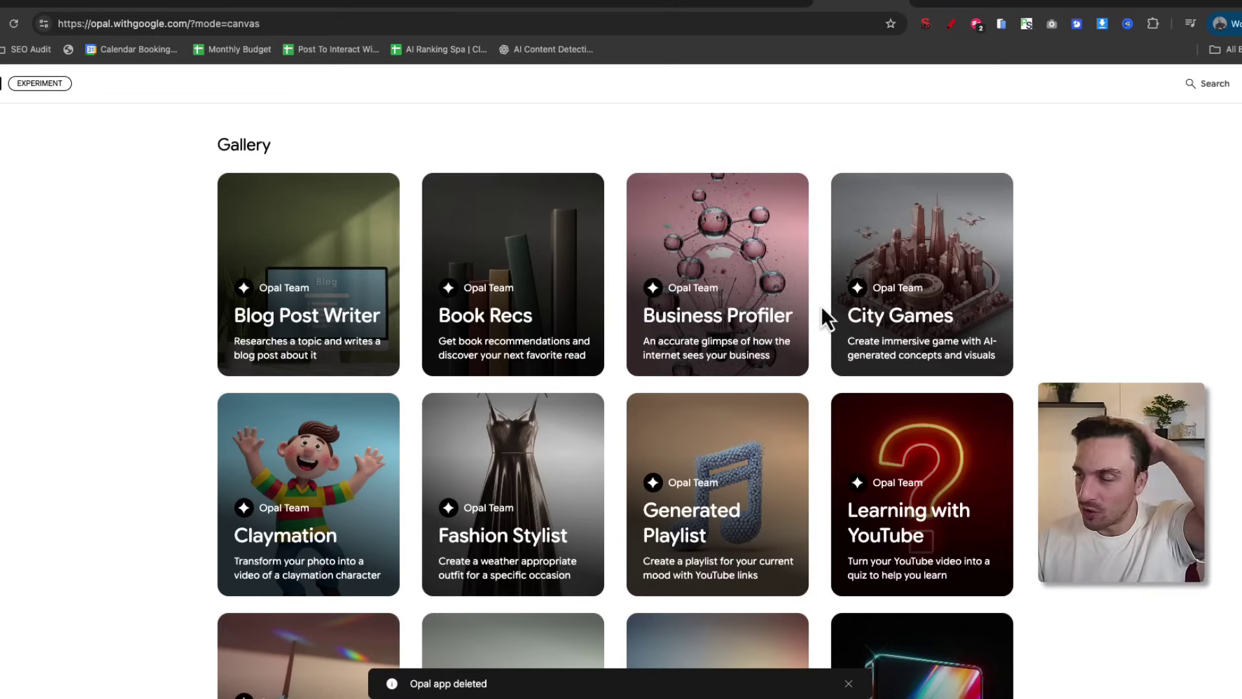
{"action": "scroll", "coordinate": [640, 425], "scroll_direction": "up", "scroll_amount": 3}
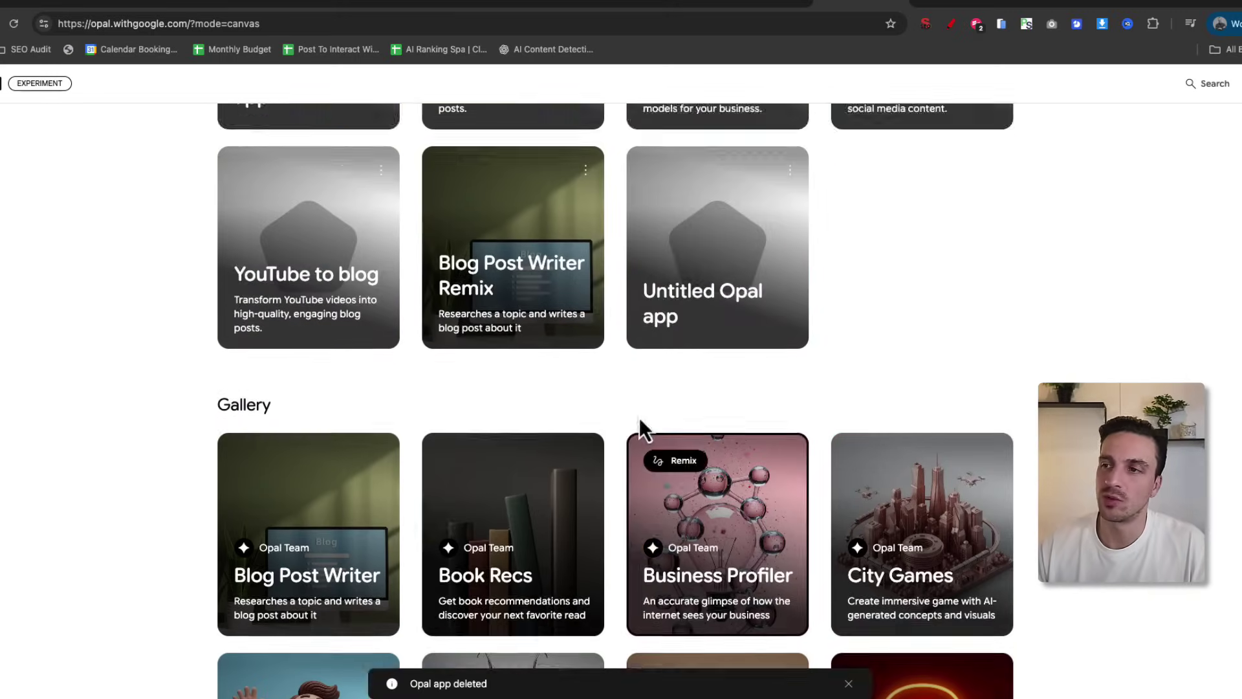
{"action": "scroll", "coordinate": [640, 425], "scroll_direction": "up", "scroll_amount": 3}
{"action": "scroll", "coordinate": [960, 223], "scroll_direction": "up", "scroll_amount": 1}
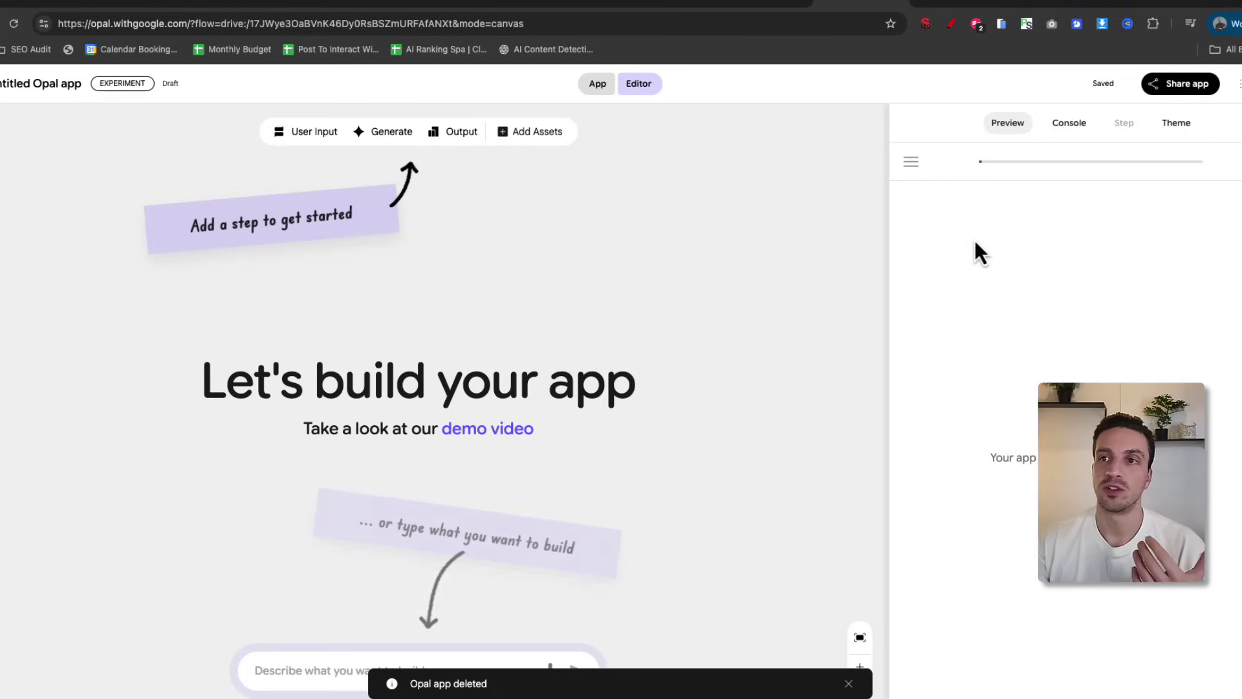
Dictate and send a request for a topic-research app producing blog, LinkedIn post, images and video
{"action": "left_click", "coordinate": [323, 665]}
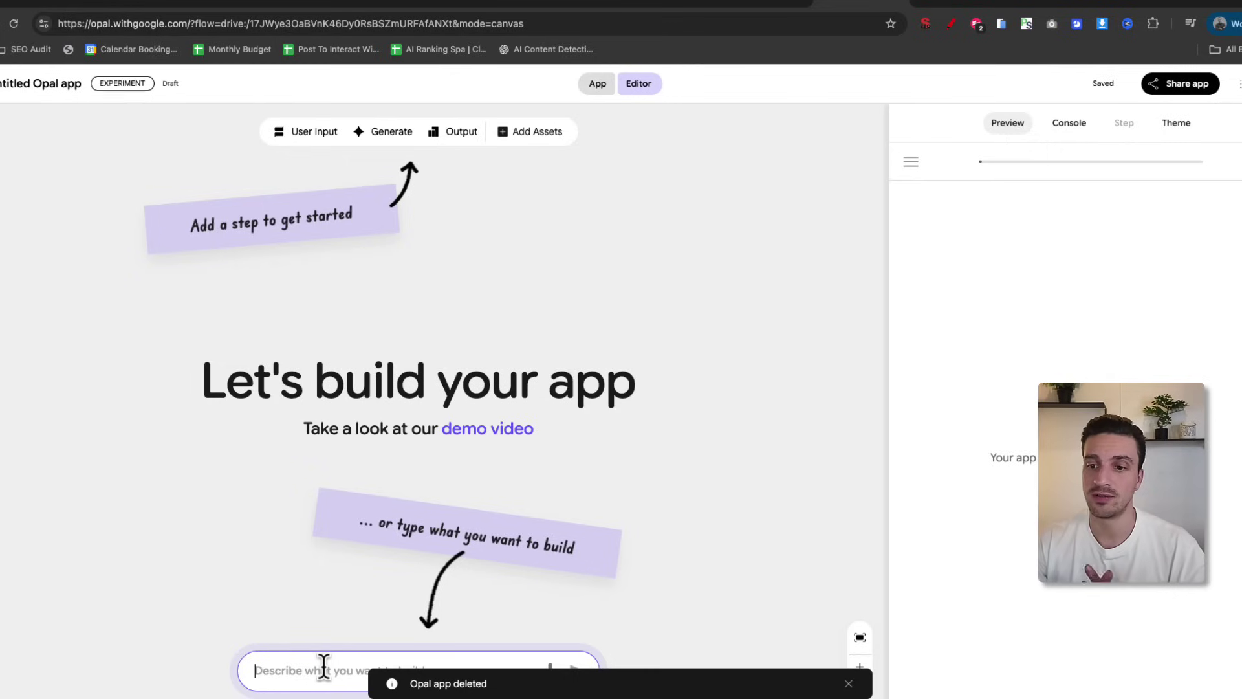
{"action": "key", "text": "alt+space"}
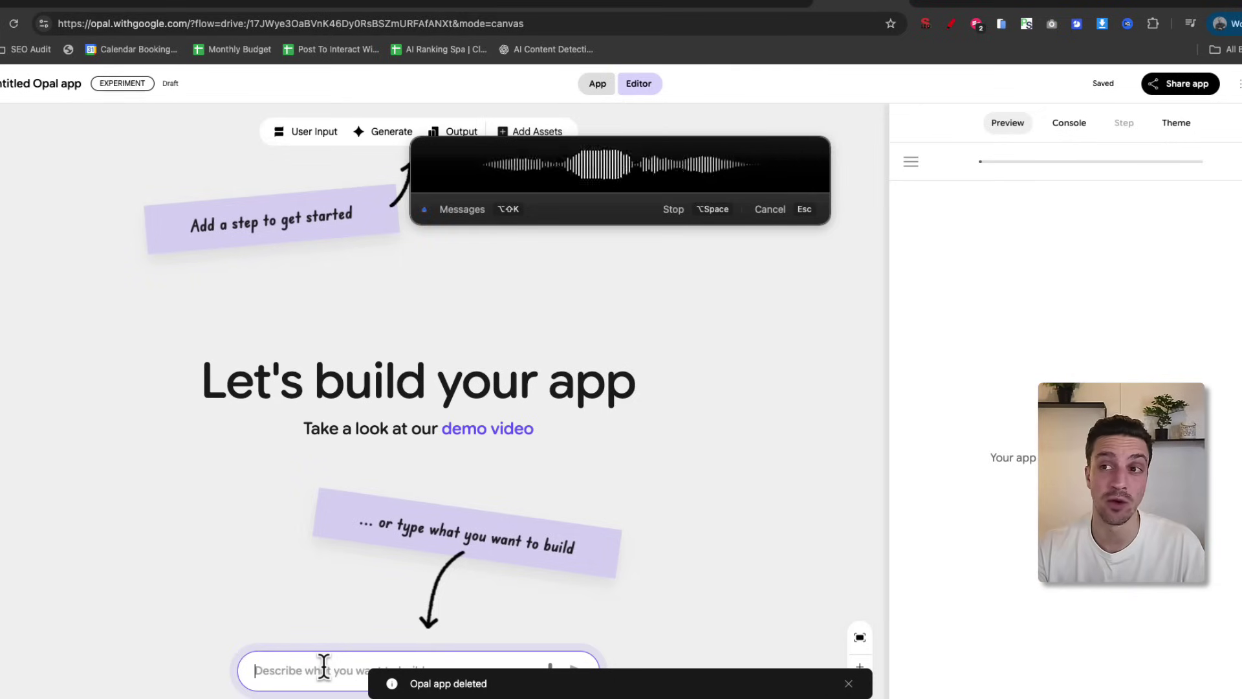
{"action": "key", "text": "alt+space"}
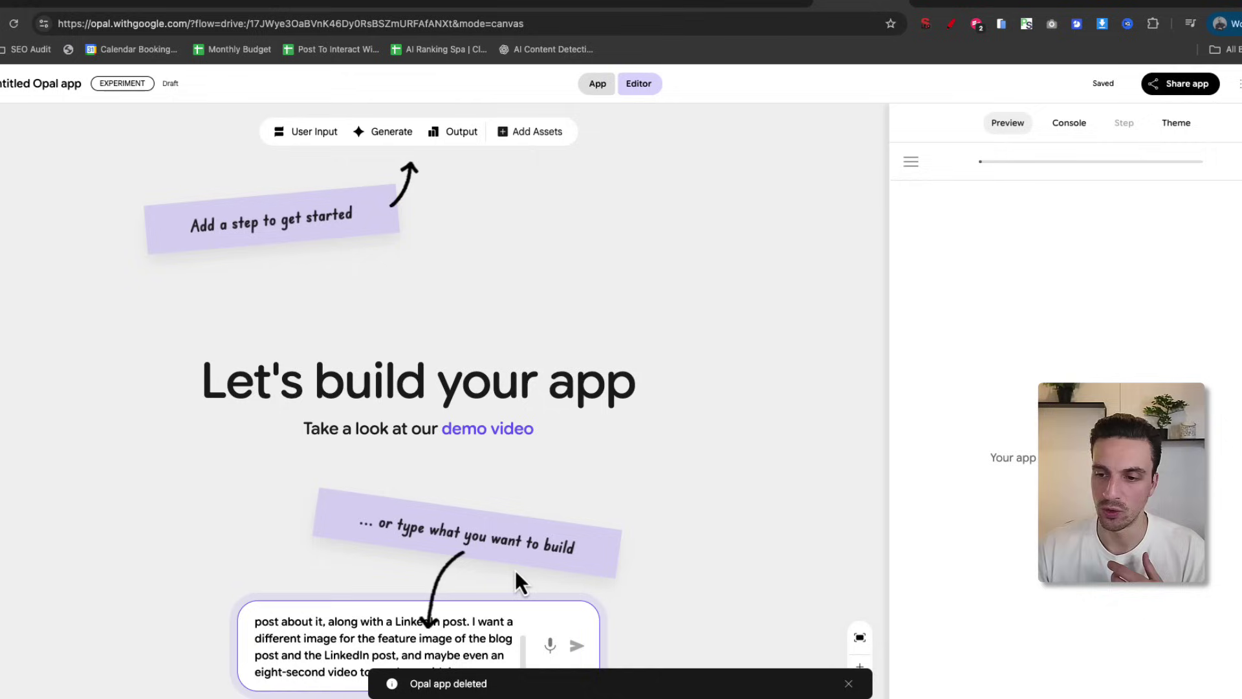
{"action": "key", "text": "Return"}
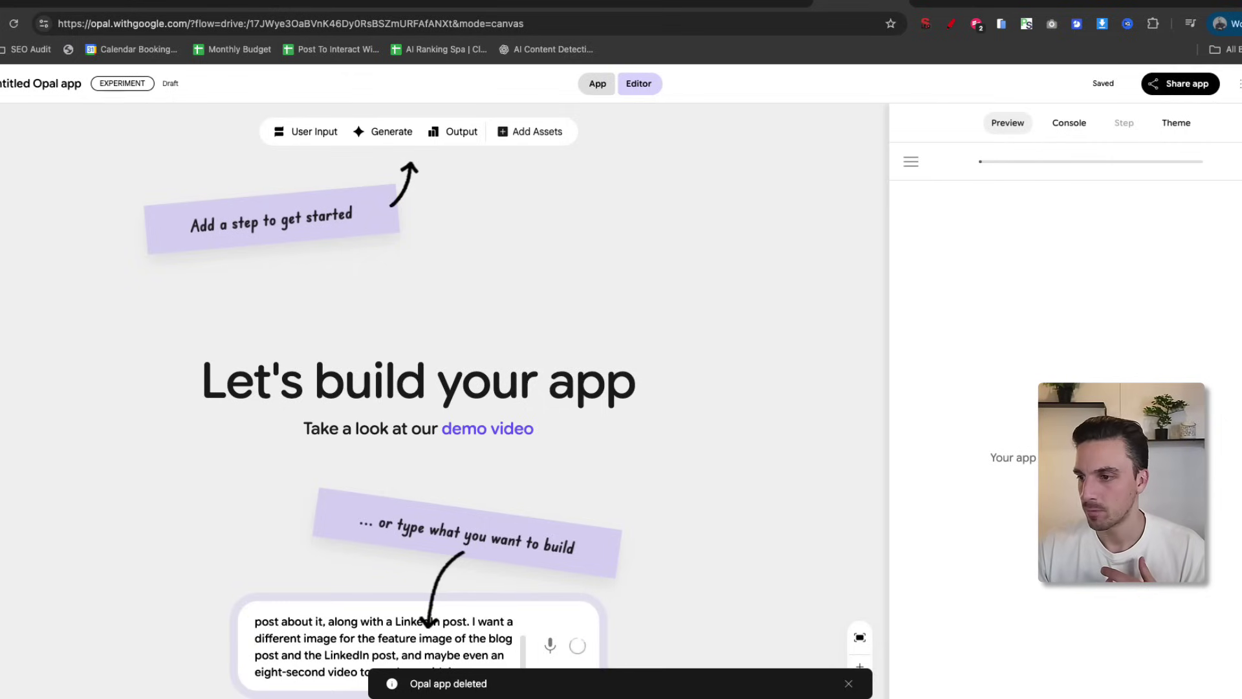
Dismiss the app-deleted notice and bring the Topic and Conduct Deep Research nodes into view
{"action": "left_click", "coordinate": [854, 686]}
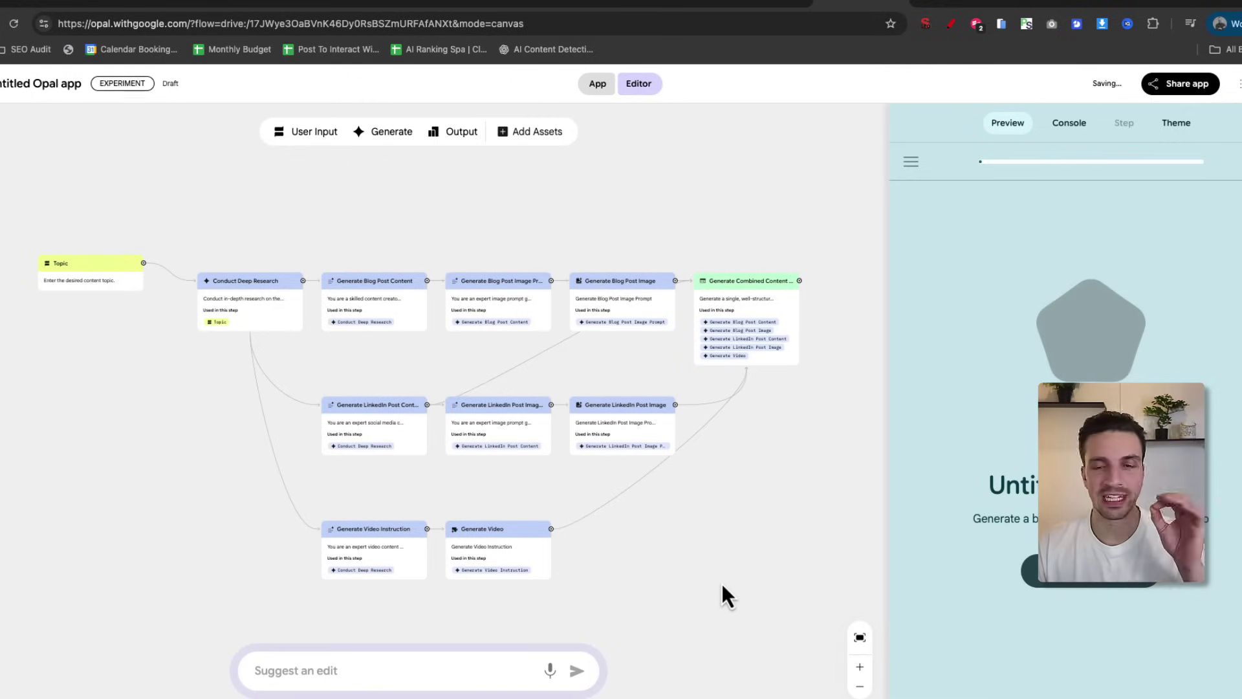
{"action": "scroll", "coordinate": [290, 554], "scroll_direction": "up", "scroll_amount": 2}
{"action": "scroll", "coordinate": [124, 355], "scroll_direction": "up", "scroll_amount": 5}
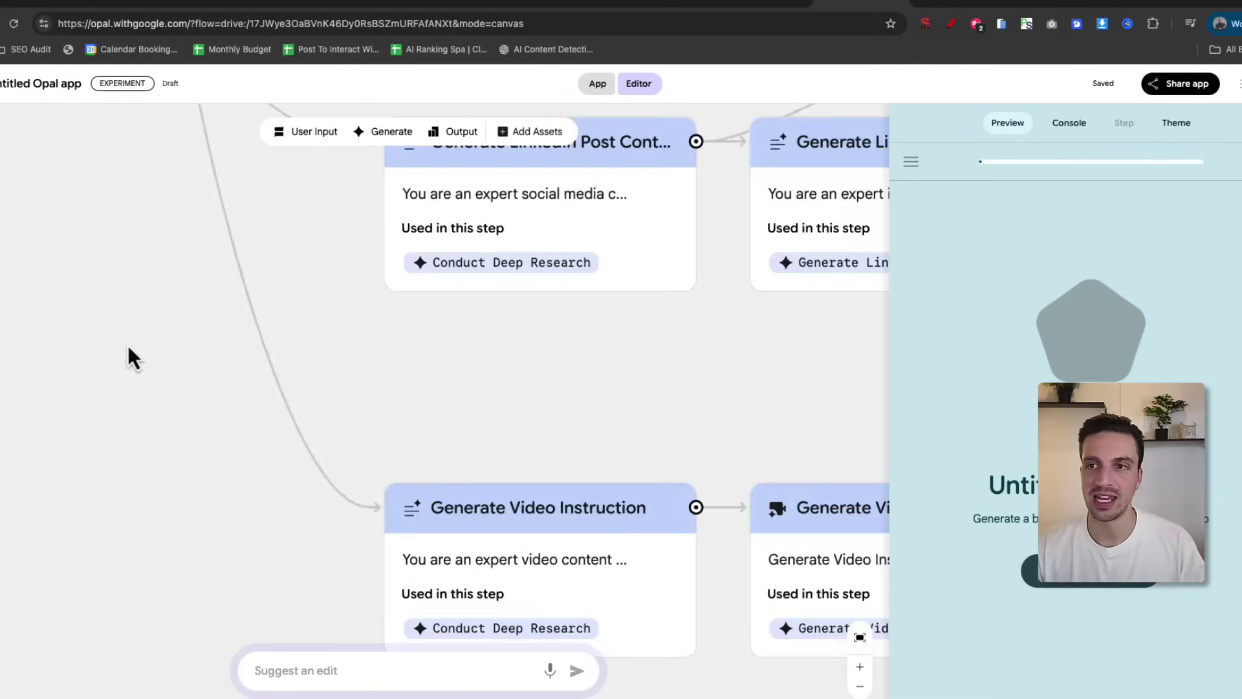
{"action": "scroll", "coordinate": [468, 388], "scroll_direction": "up", "scroll_amount": 3}
{"action": "left_click_drag", "start_coordinate": [469, 388], "coordinate": [500, 580]}
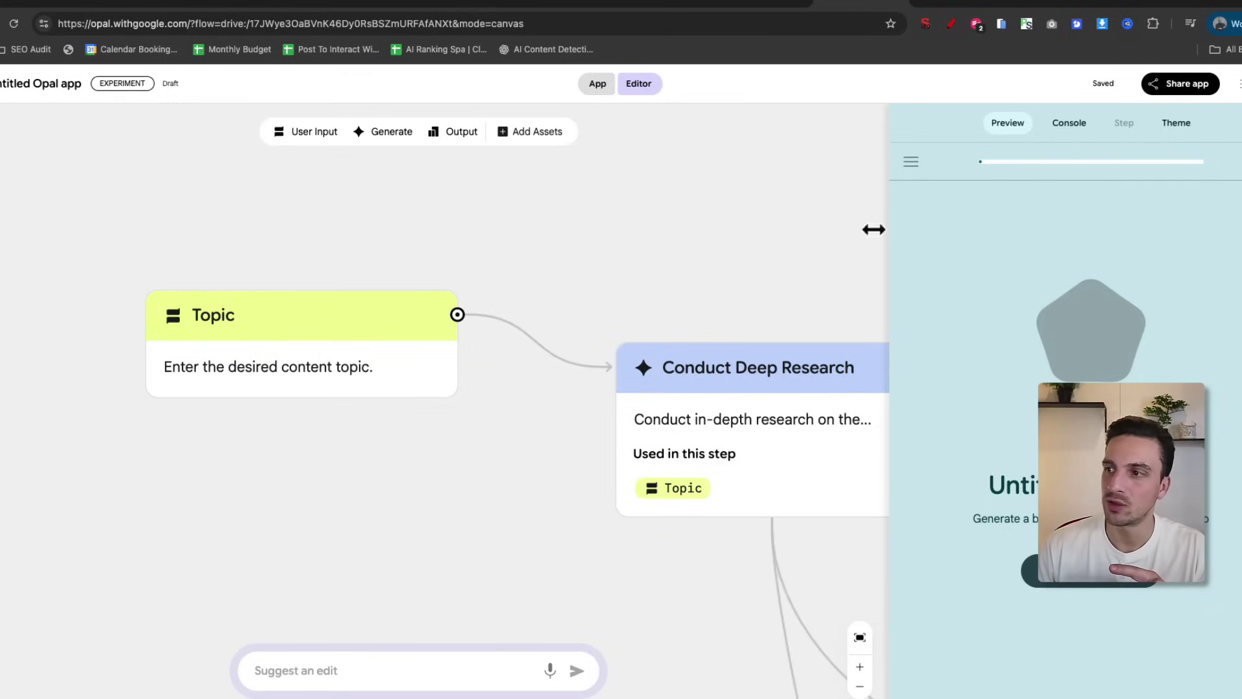
Replace the 'Untitled Opal app' title with 'Research and Blog'
{"action": "left_click_drag", "start_coordinate": [887, 258], "coordinate": [639, 285]}
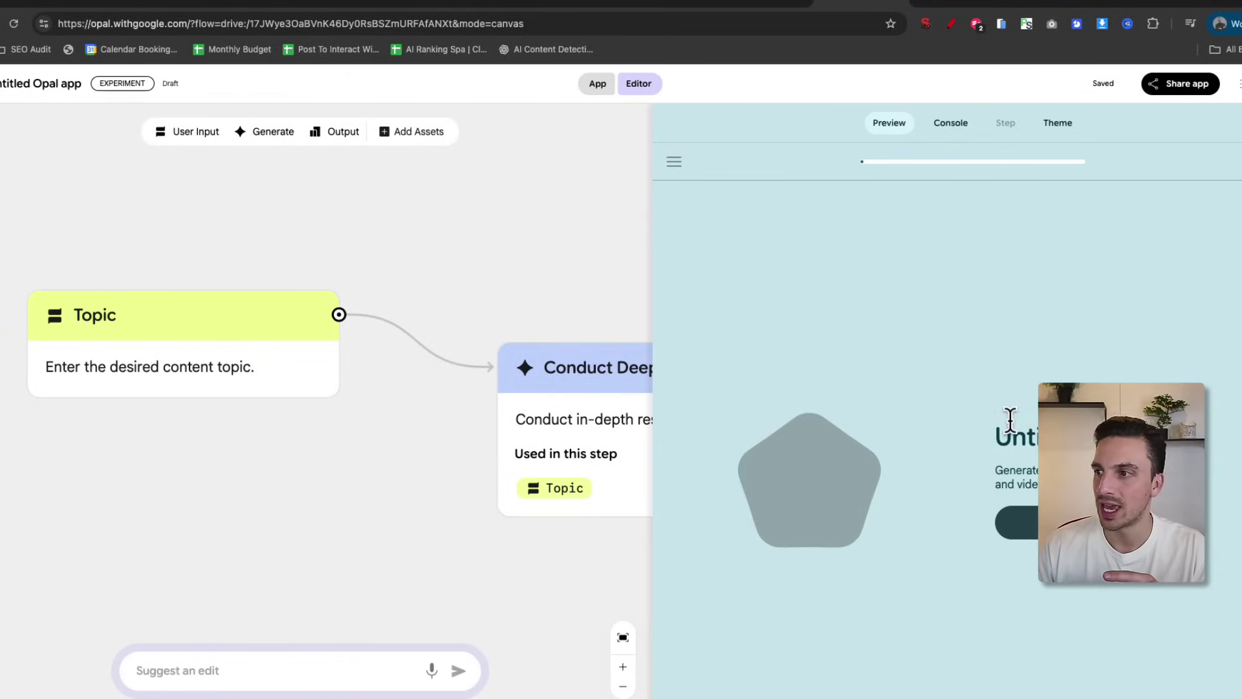
{"action": "left_click", "coordinate": [39, 88]}
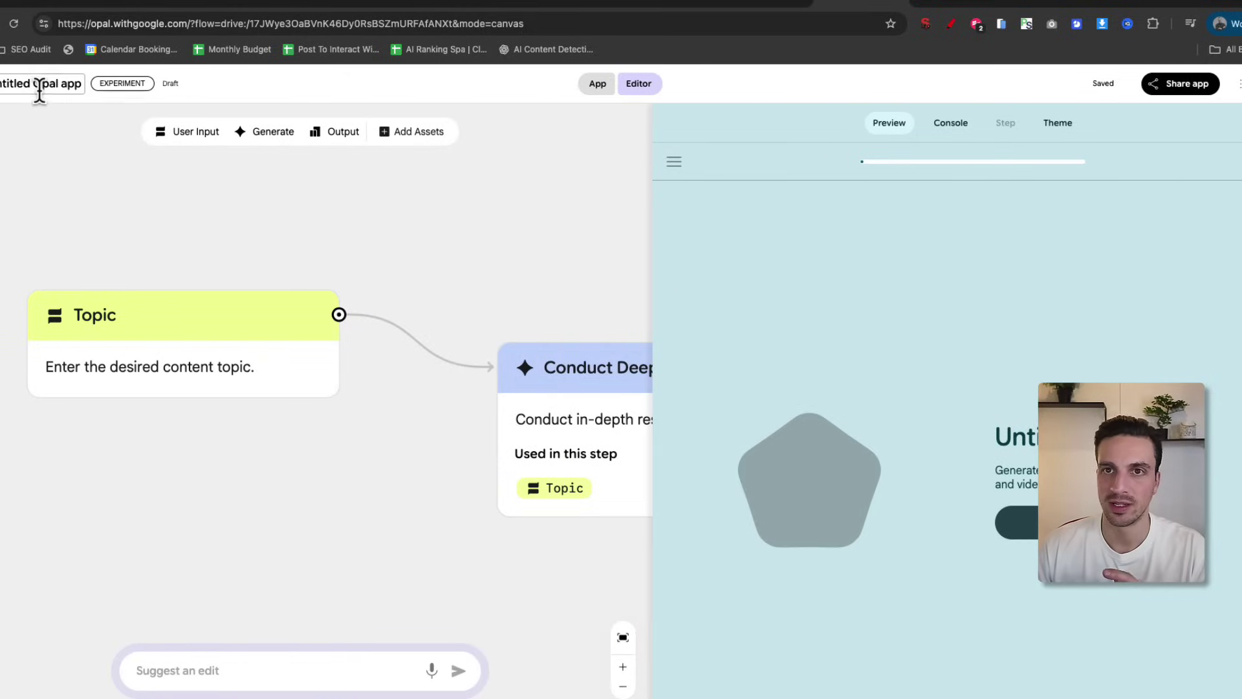
{"action": "key", "text": "shift+alt+Left"}
{"action": "key", "text": "shift+alt+Left"}
{"action": "key", "text": "shift+alt+Left"}
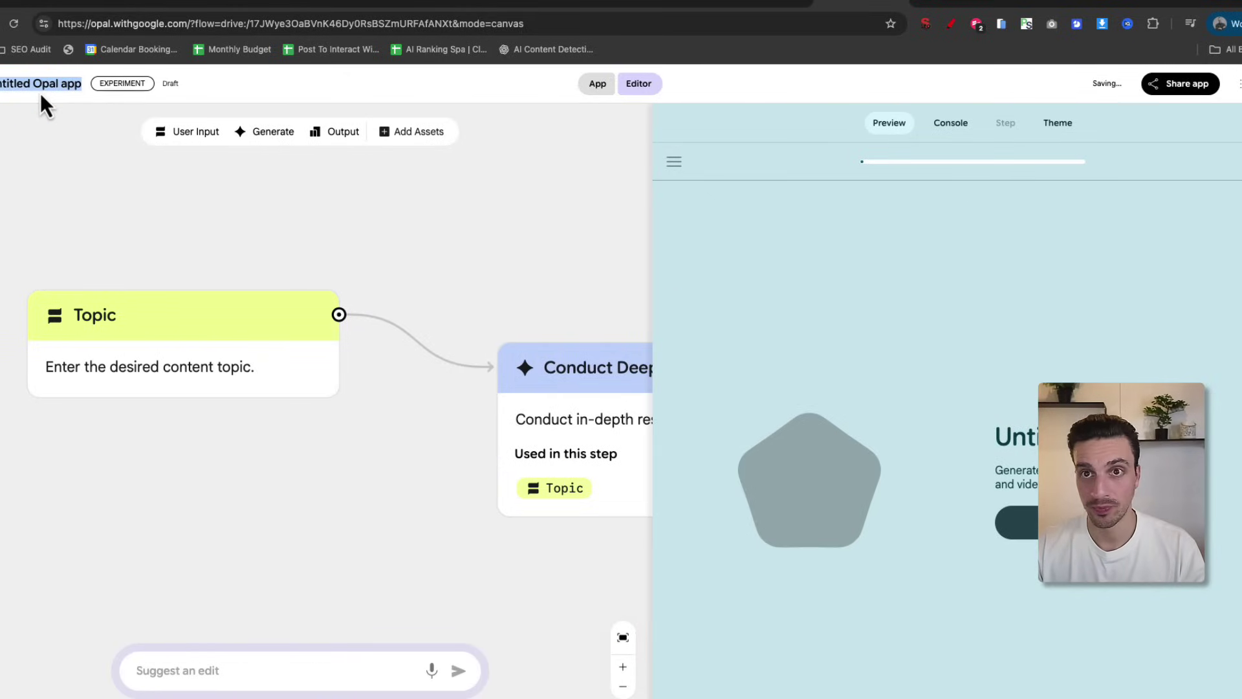
{"action": "left_click", "coordinate": [1, 114]}
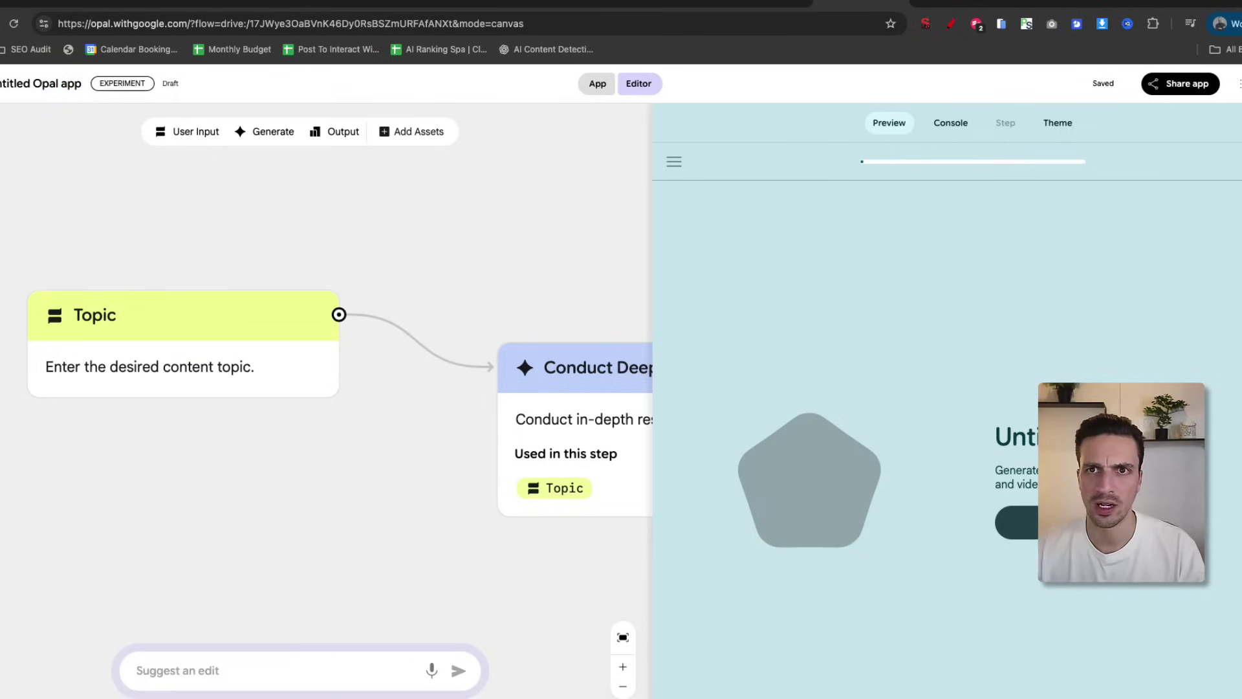
{"action": "left_click", "coordinate": [54, 82]}
{"action": "type", "text": "Research a"}
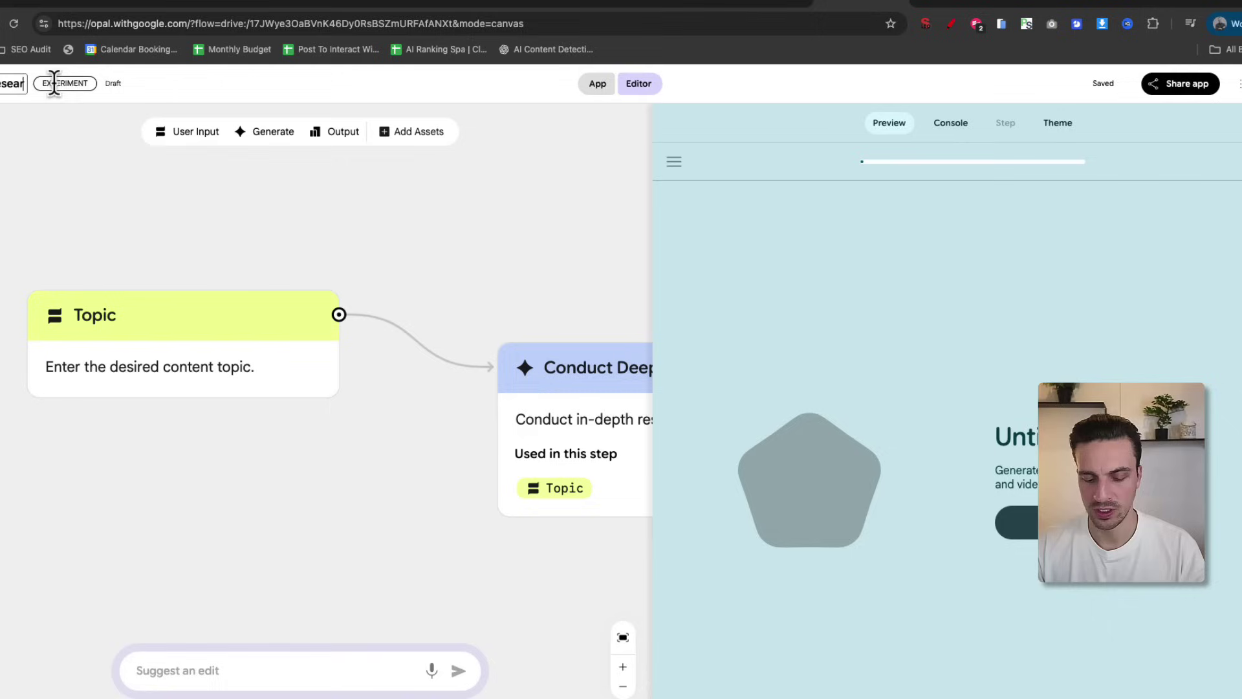
{"action": "type", "text": "nd"}
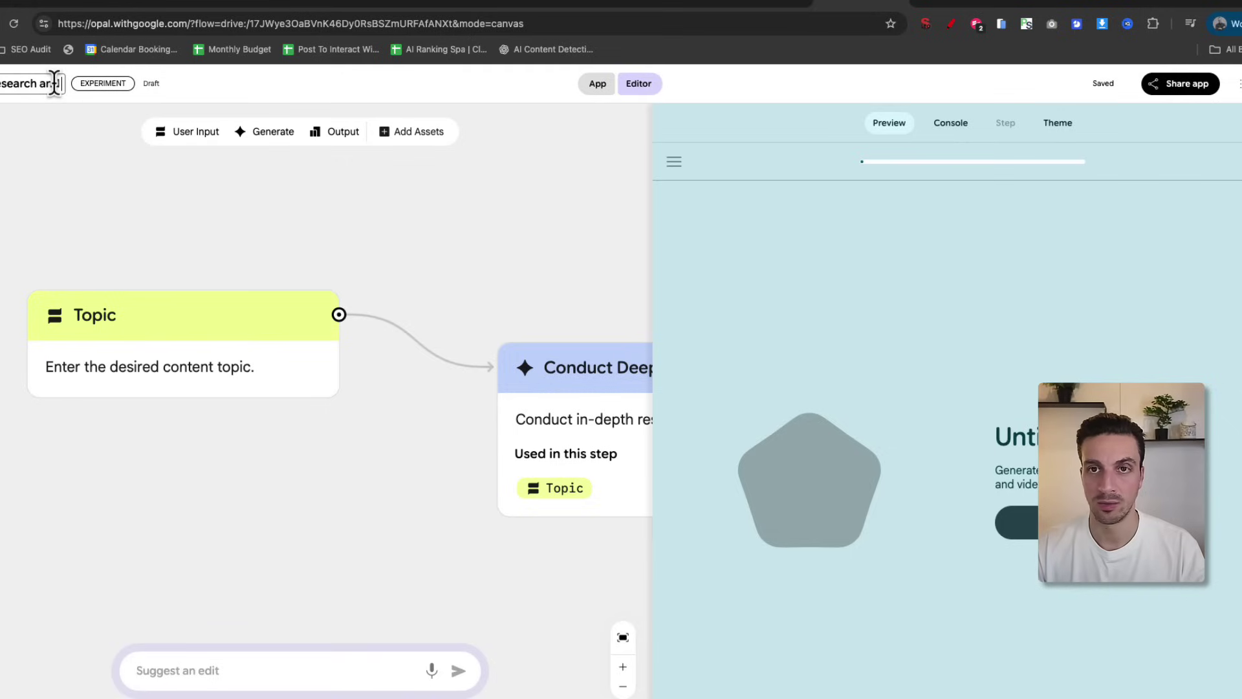
{"action": "type", "text": " Blog"}
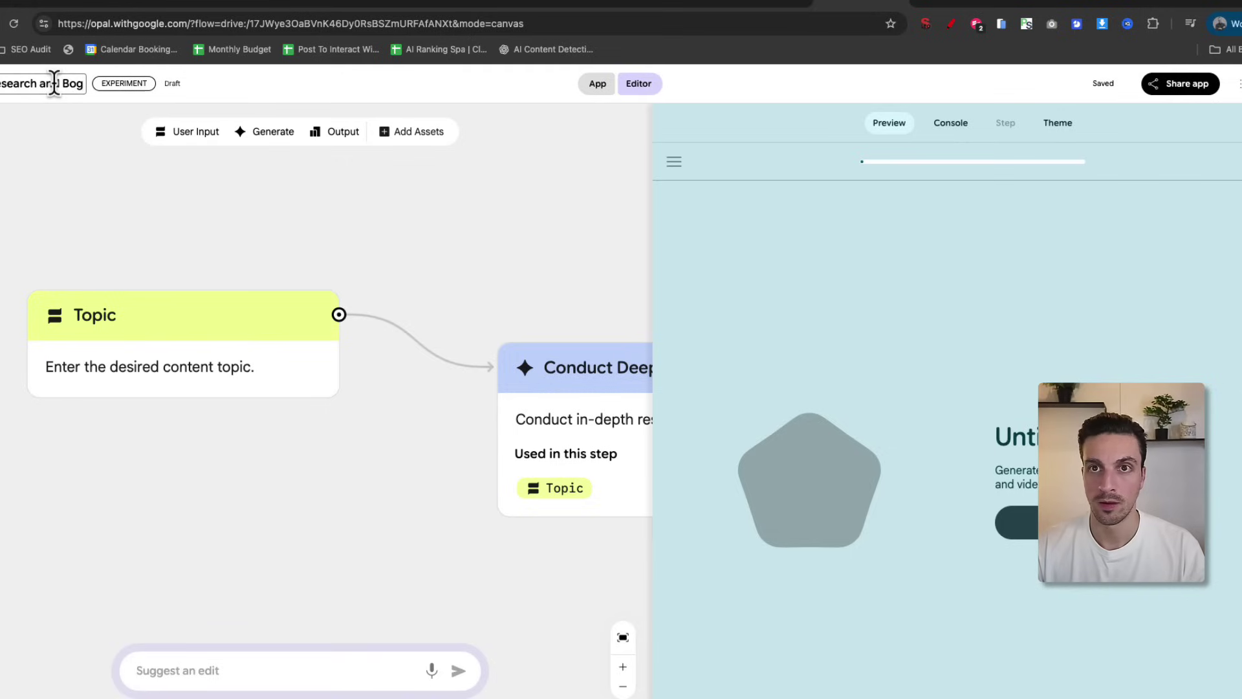
{"action": "key", "text": "BackSpace"}
{"action": "key", "text": "BackSpace"}
{"action": "type", "text": "log"}
{"action": "key", "text": "Return"}
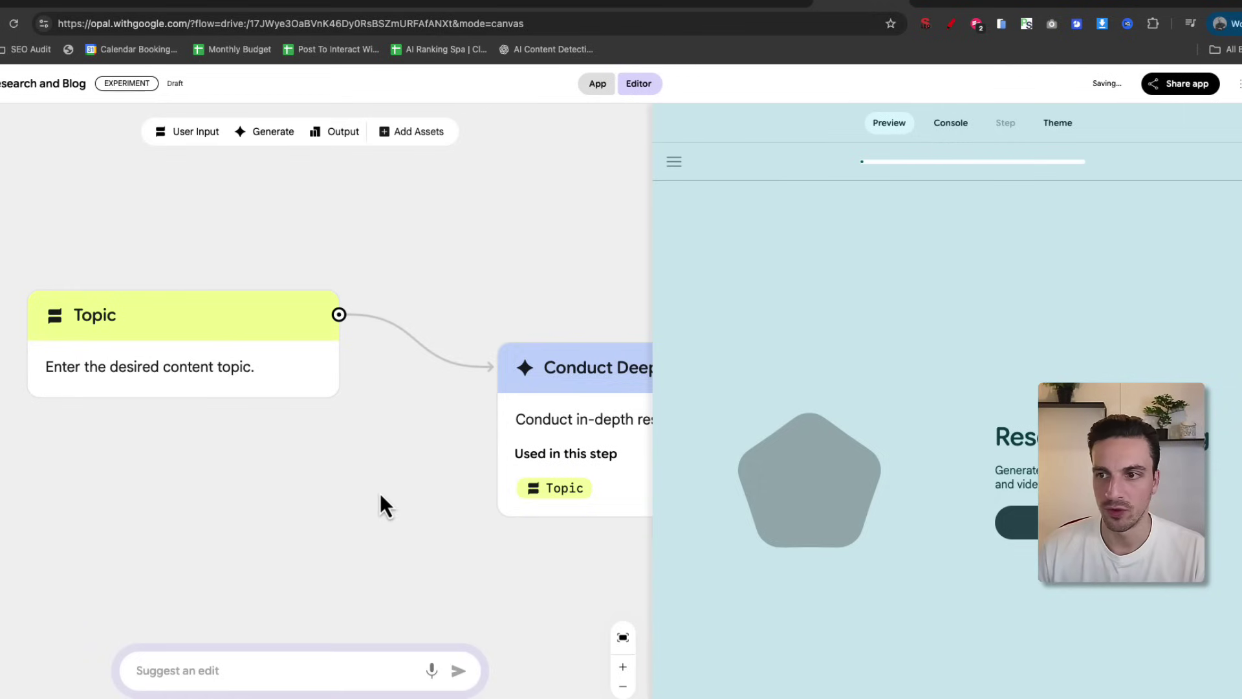
Check the Conduct Deep Research step's available models, leaving its model unchanged
{"action": "left_click_drag", "start_coordinate": [653, 271], "coordinate": [891, 264]}
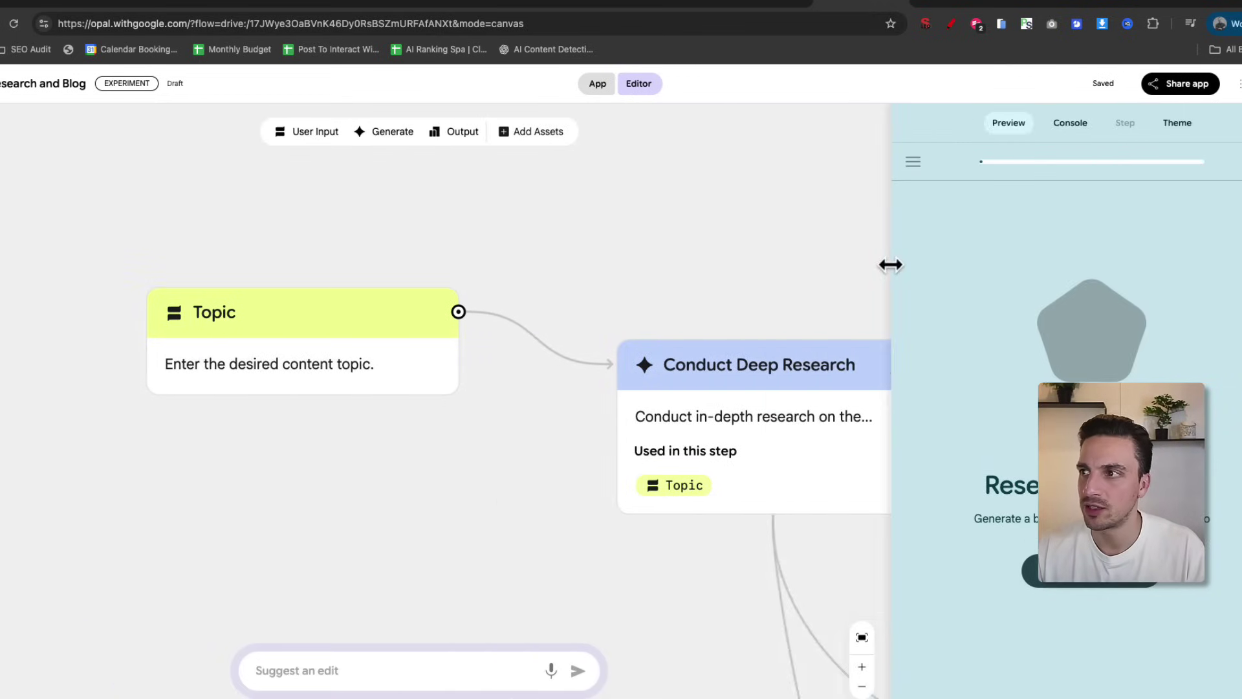
{"action": "left_click_drag", "start_coordinate": [791, 287], "coordinate": [453, 239]}
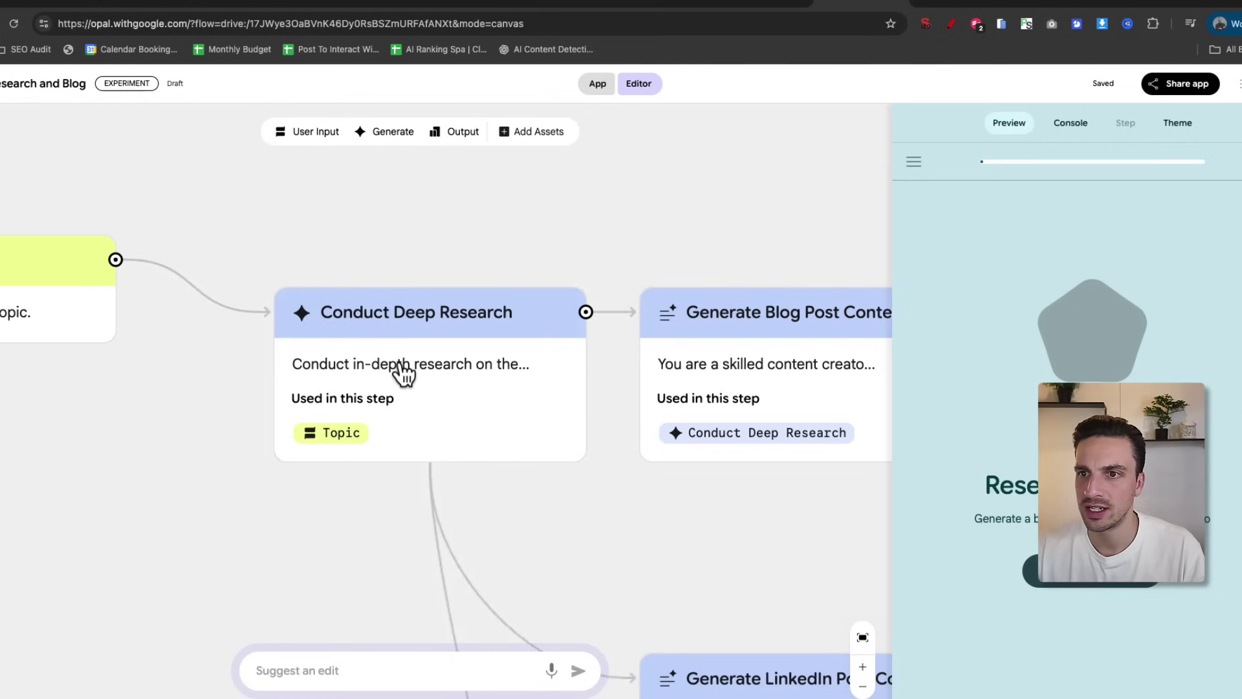
{"action": "left_click", "coordinate": [403, 376]}
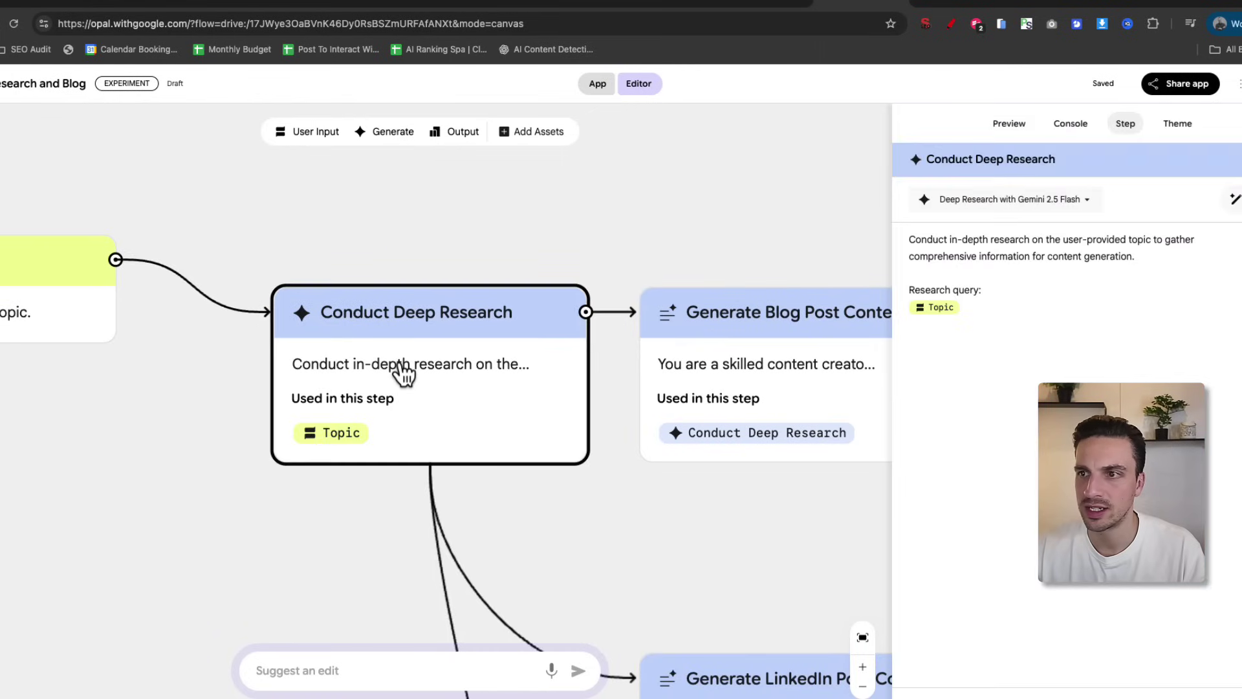
{"action": "left_click", "coordinate": [993, 206]}
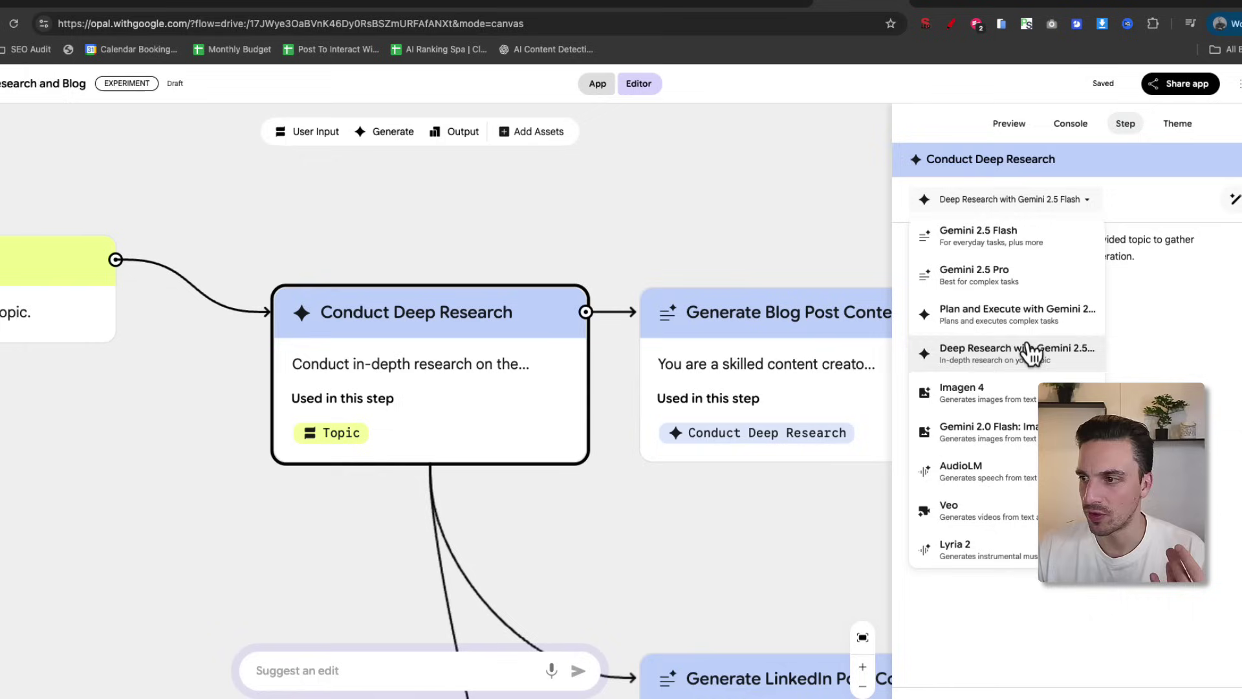
{"action": "left_click", "coordinate": [1190, 316]}
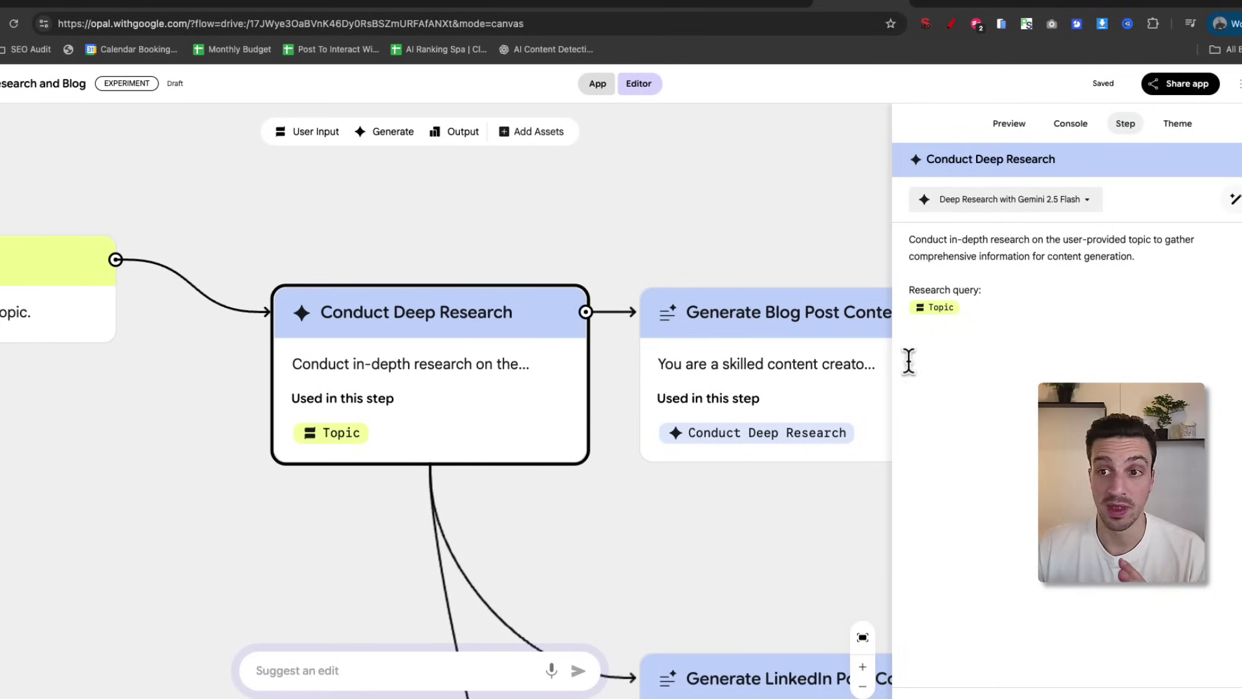
{"action": "scroll", "coordinate": [660, 477], "scroll_direction": "down", "scroll_amount": 3}
Bring up the Generate Blog Post Content step's prompt and model
{"action": "mouse_move", "coordinate": [577, 547]}
{"action": "left_mouse_down"}
{"action": "mouse_move", "coordinate": [557, 579]}
{"action": "mouse_move", "coordinate": [470, 335]}
{"action": "mouse_move", "coordinate": [331, 291]}
{"action": "mouse_move", "coordinate": [267, 299]}
{"action": "left_mouse_up"}
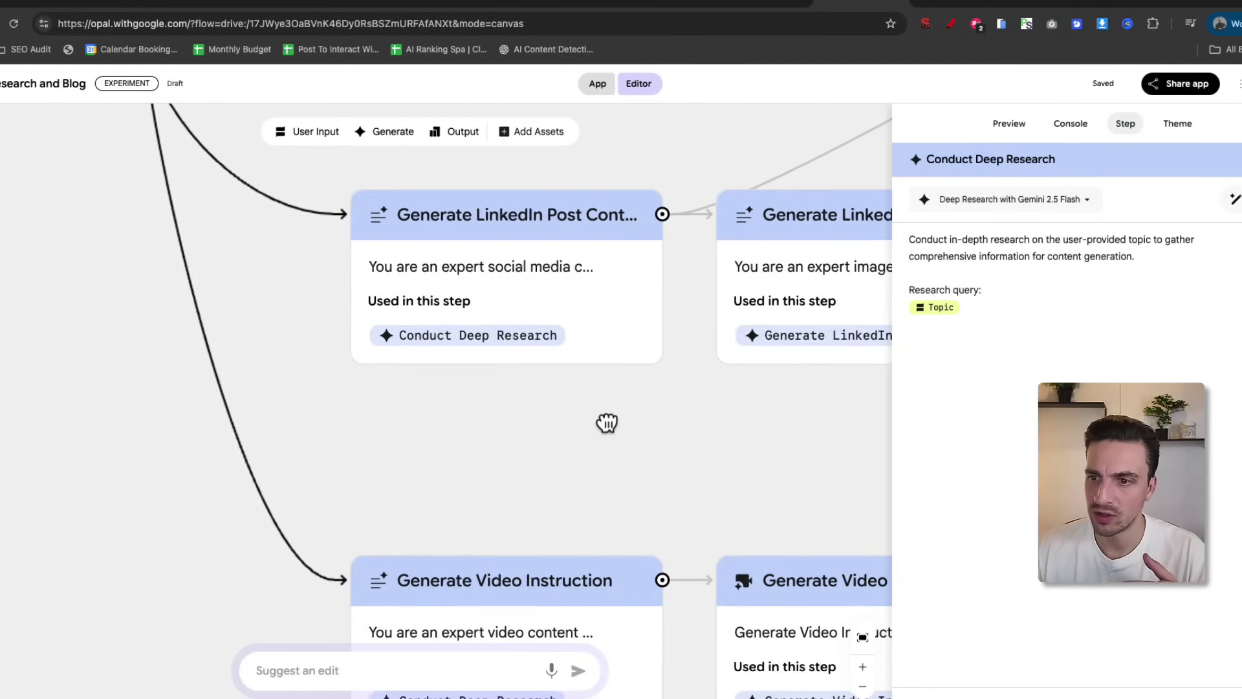
{"action": "left_click_drag", "start_coordinate": [608, 421], "coordinate": [614, 293]}
{"action": "left_click_drag", "start_coordinate": [584, 384], "coordinate": [615, 598]}
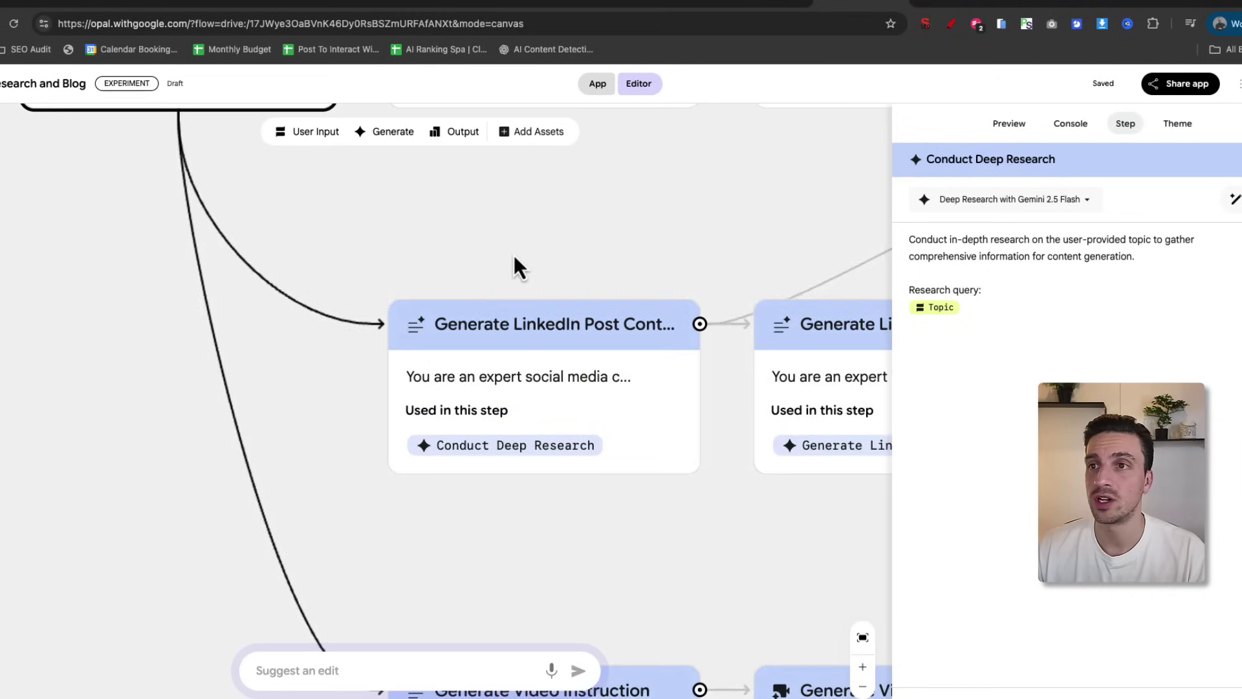
{"action": "left_click_drag", "start_coordinate": [516, 266], "coordinate": [582, 577]}
{"action": "left_click_drag", "start_coordinate": [715, 522], "coordinate": [466, 453]}
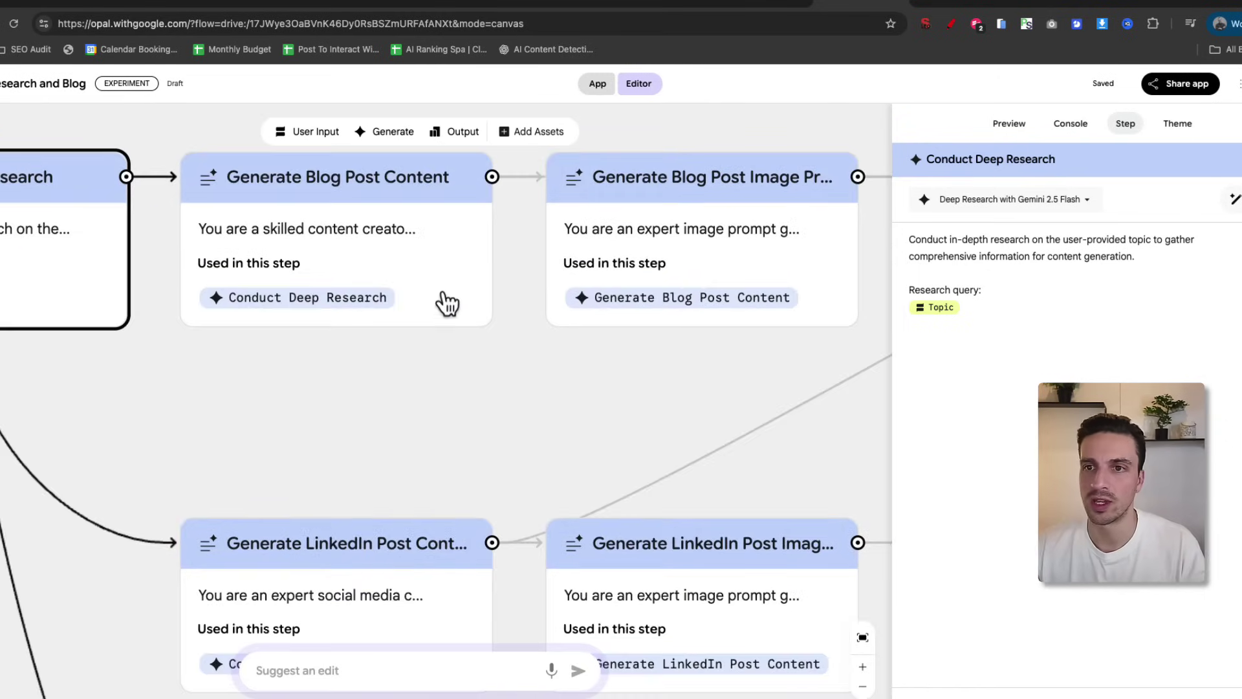
{"action": "left_click", "coordinate": [436, 273]}
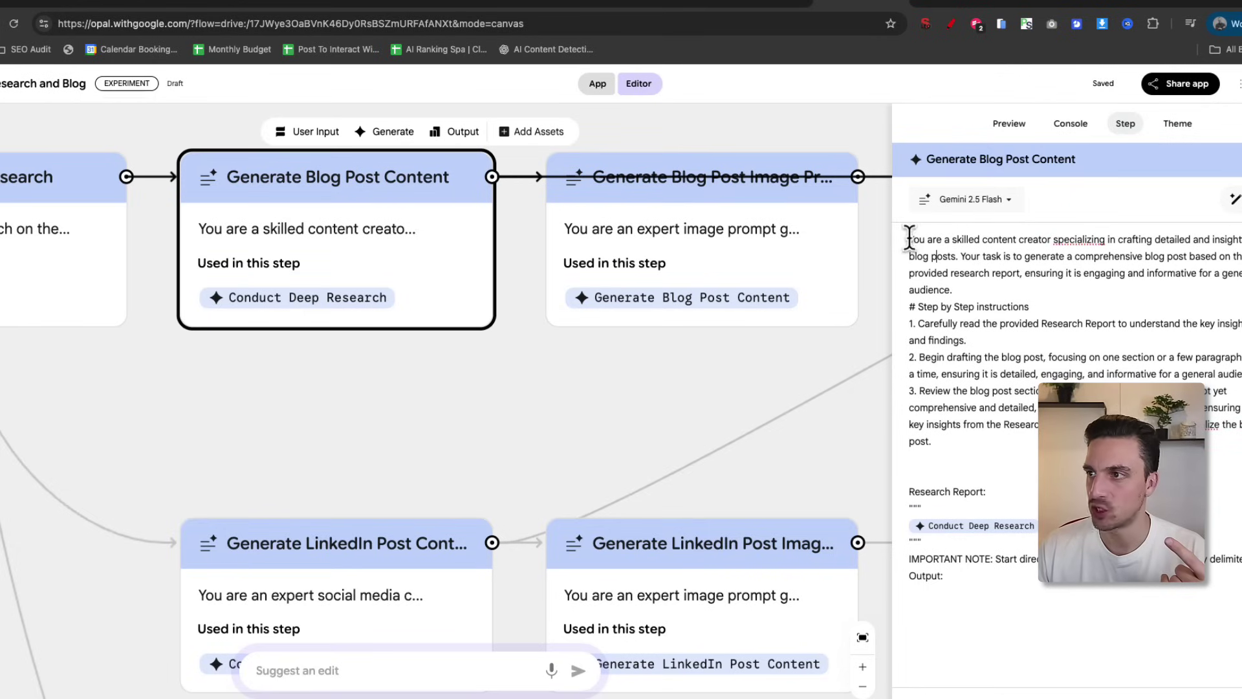
Switch the blog post step to Gemini 2.5 Pro, then view the Generate Blog Post Image Prompt step
{"action": "left_click_drag", "start_coordinate": [910, 238], "coordinate": [1015, 426]}
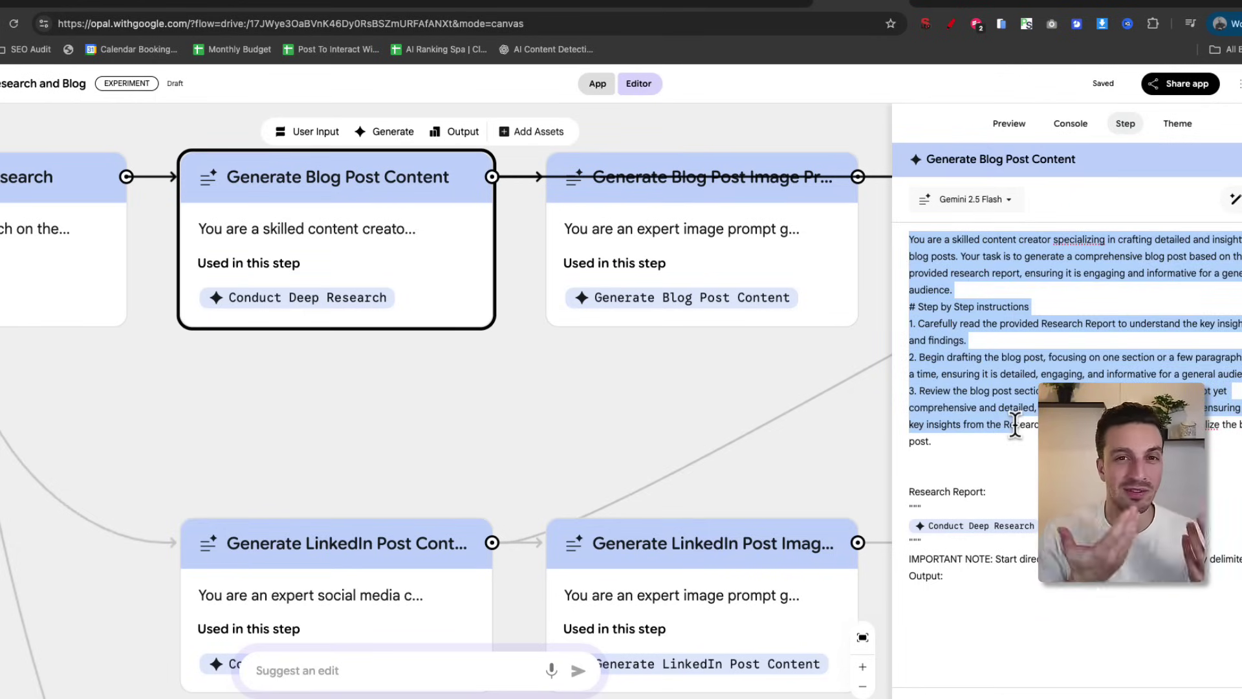
{"action": "left_click_drag", "start_coordinate": [1015, 425], "coordinate": [1048, 425]}
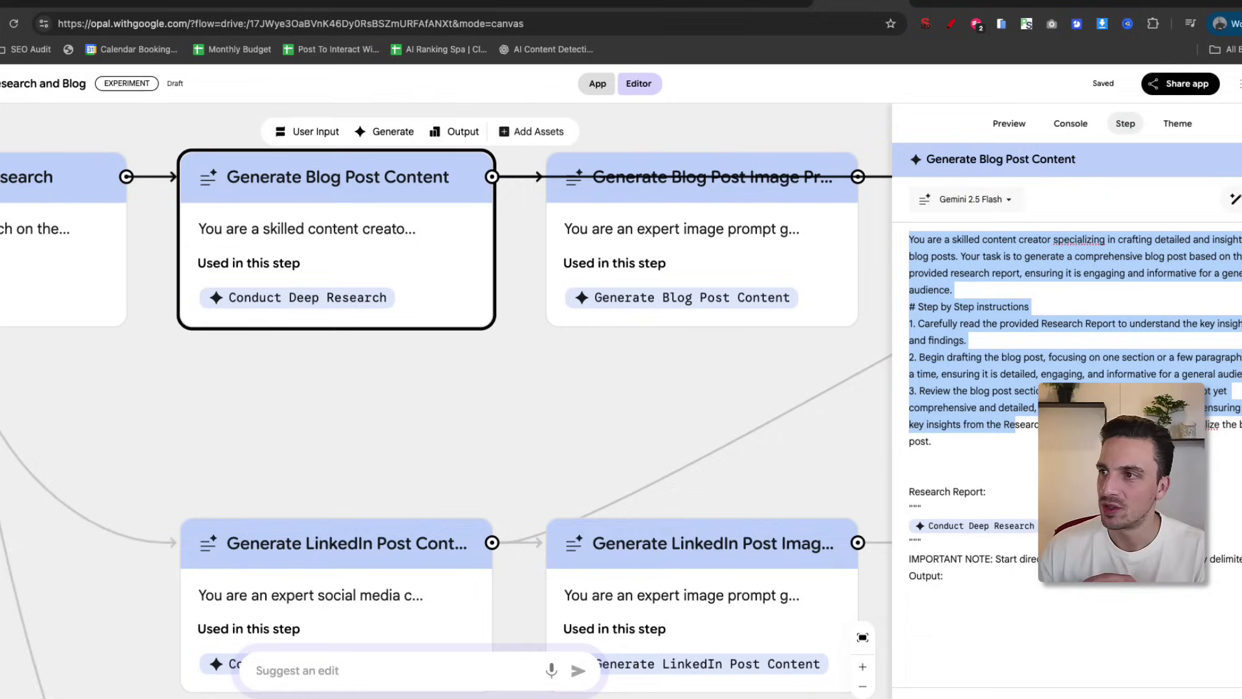
{"action": "left_click", "coordinate": [1094, 233]}
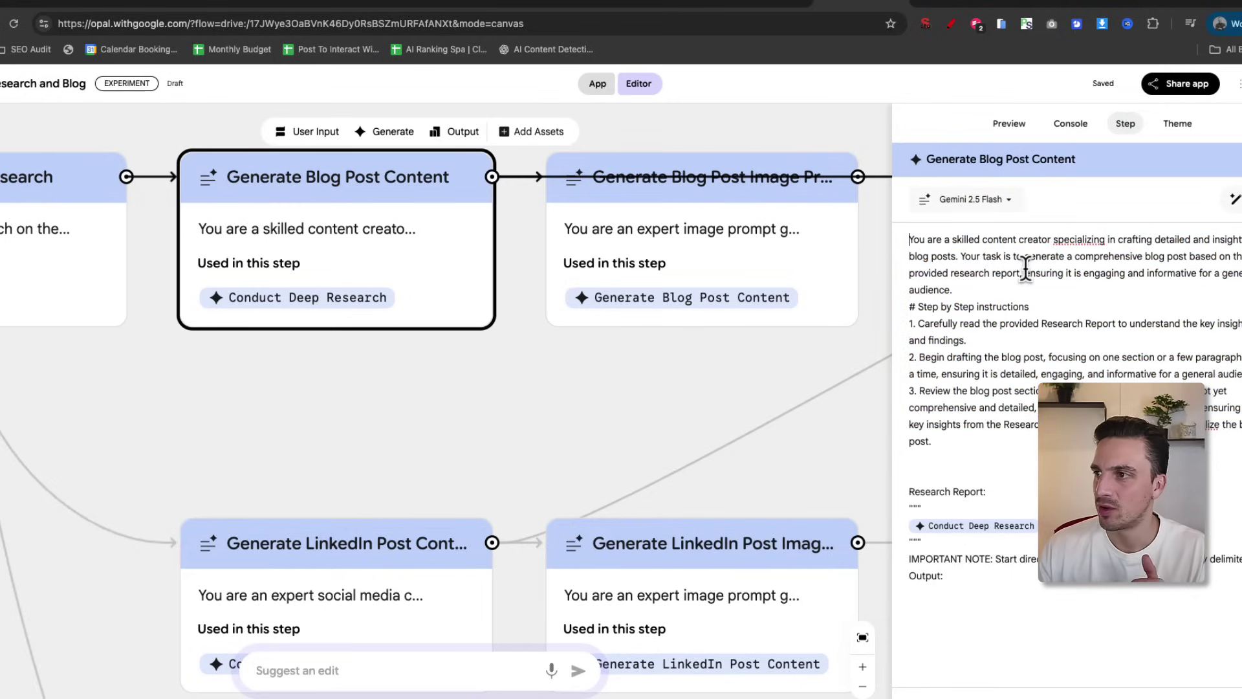
{"action": "left_click", "coordinate": [999, 202]}
{"action": "left_click", "coordinate": [1016, 291]}
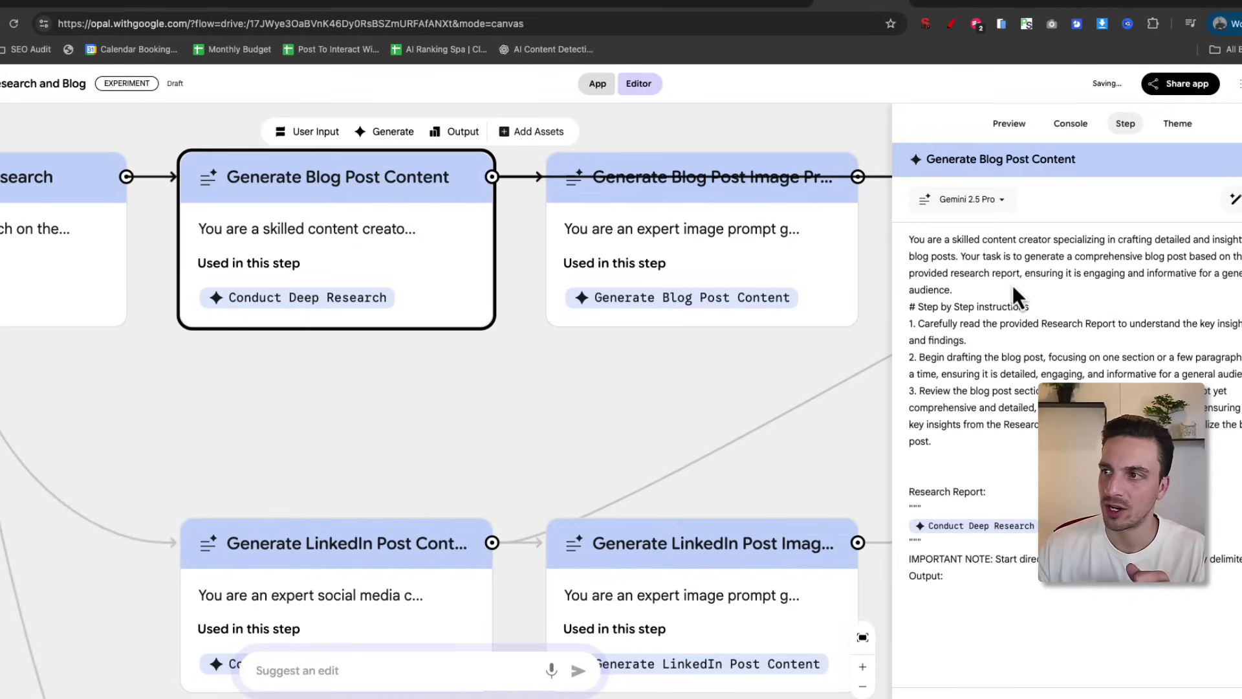
{"action": "left_click", "coordinate": [588, 417]}
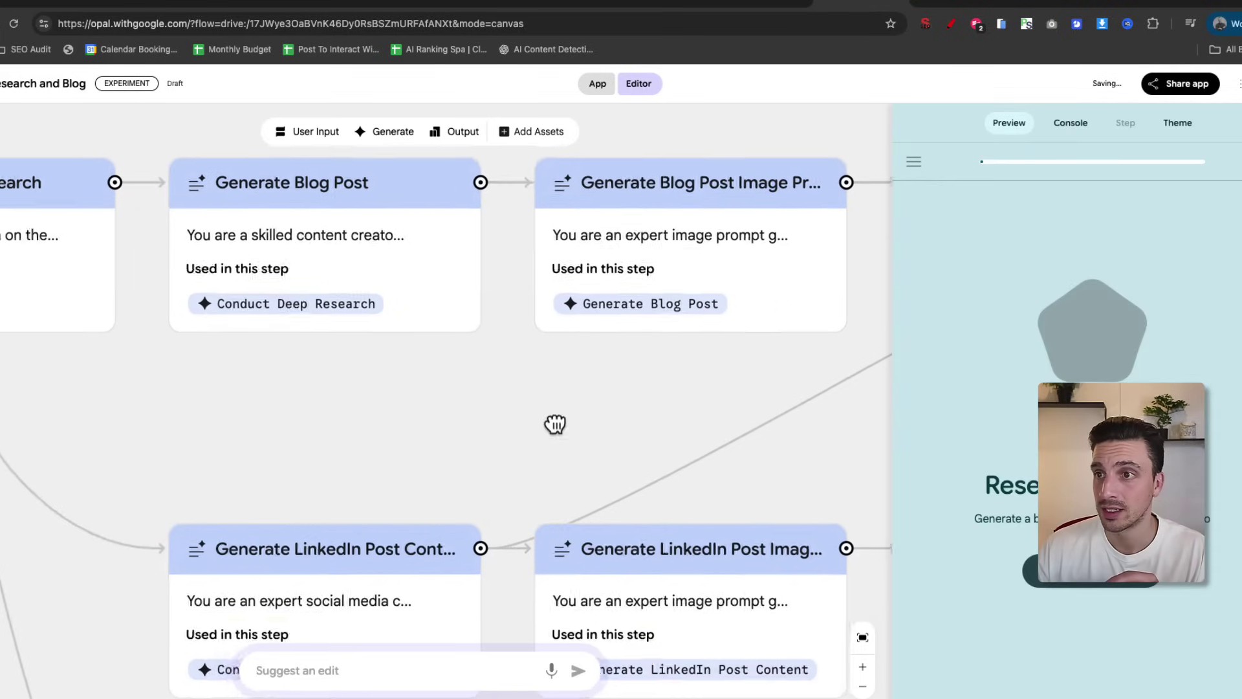
{"action": "left_click", "coordinate": [398, 322]}
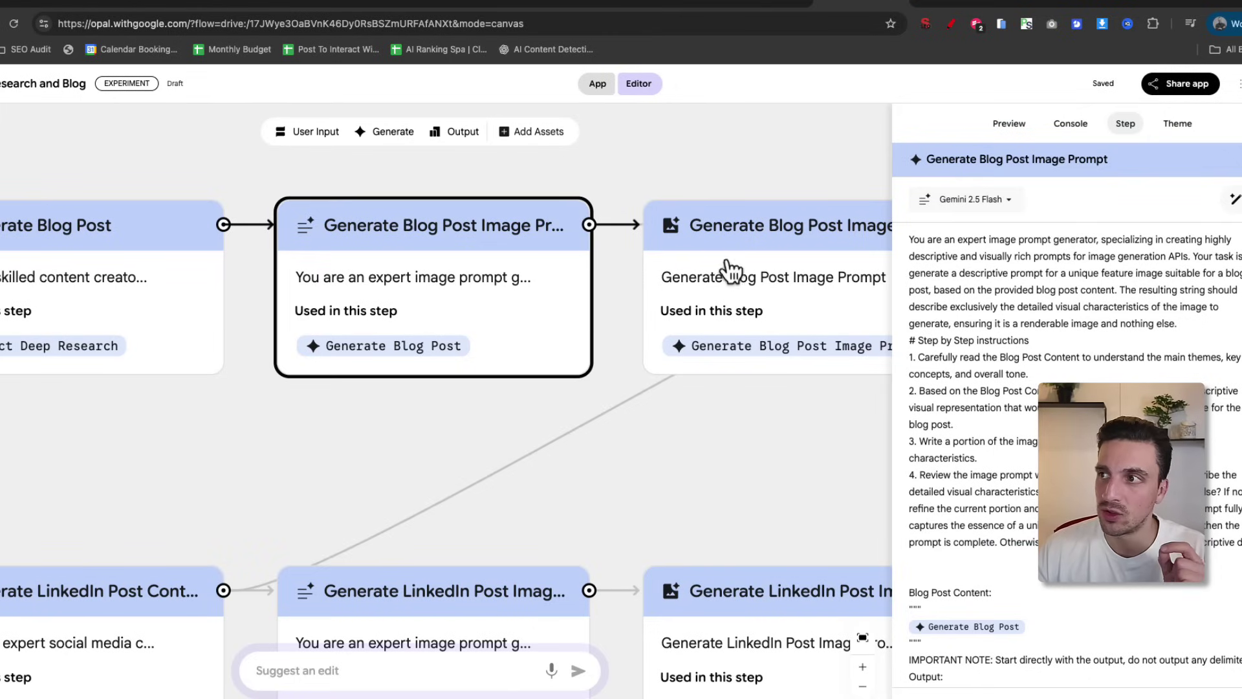
Inspect the Generate Blog Post Image step's Imagen 4 settings, then close them
{"action": "mouse_move", "coordinate": [802, 434]}
{"action": "left_mouse_down"}
{"action": "mouse_move", "coordinate": [635, 433]}
{"action": "mouse_move", "coordinate": [495, 446]}
{"action": "mouse_move", "coordinate": [341, 489]}
{"action": "mouse_move", "coordinate": [259, 484]}
{"action": "left_mouse_up"}
{"action": "left_click", "coordinate": [511, 335]}
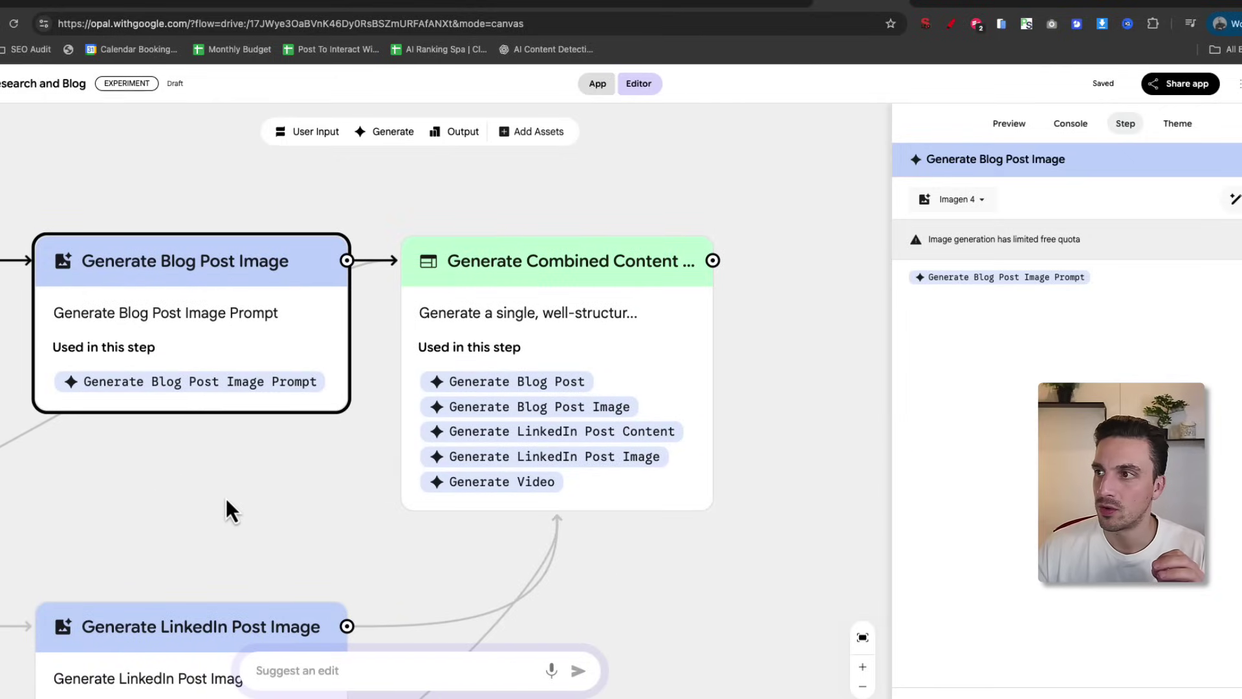
{"action": "left_click_drag", "start_coordinate": [190, 511], "coordinate": [197, 504]}
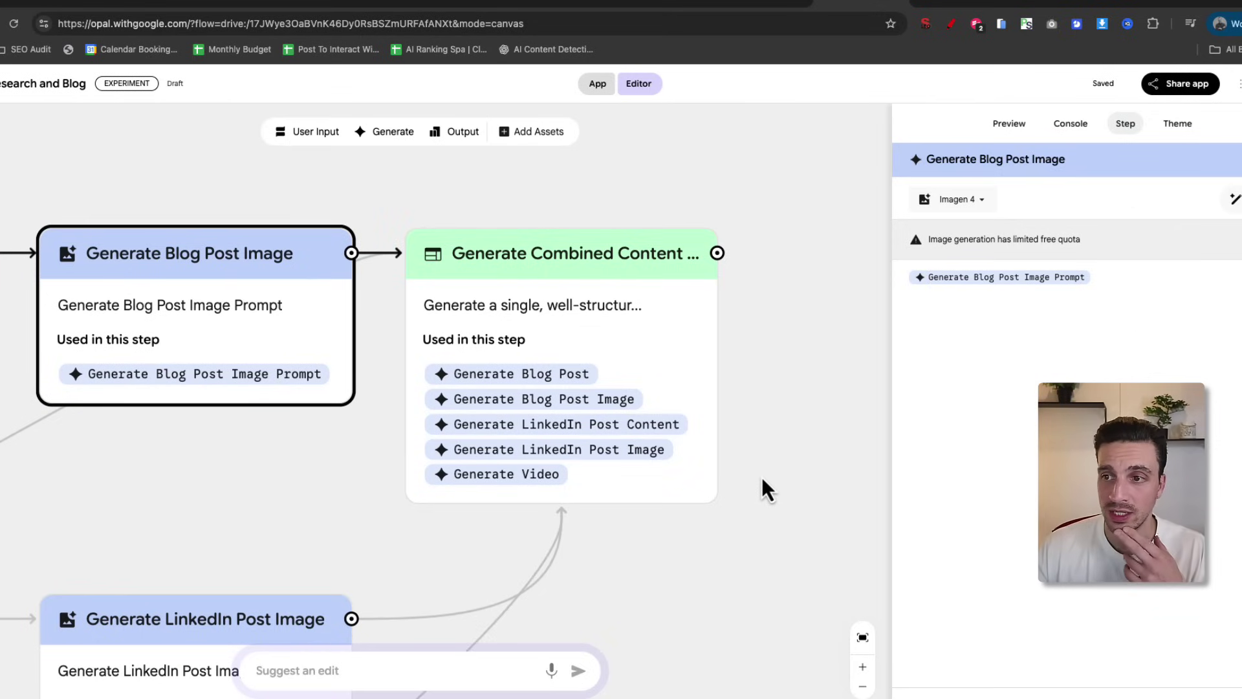
{"action": "scroll", "coordinate": [762, 478], "scroll_direction": "down", "scroll_amount": 4}
{"action": "mouse_move", "coordinate": [631, 478]}
{"action": "left_mouse_down"}
{"action": "mouse_move", "coordinate": [269, 488]}
{"action": "mouse_move", "coordinate": [522, 471]}
{"action": "left_mouse_up"}
{"action": "left_click", "coordinate": [514, 476]}
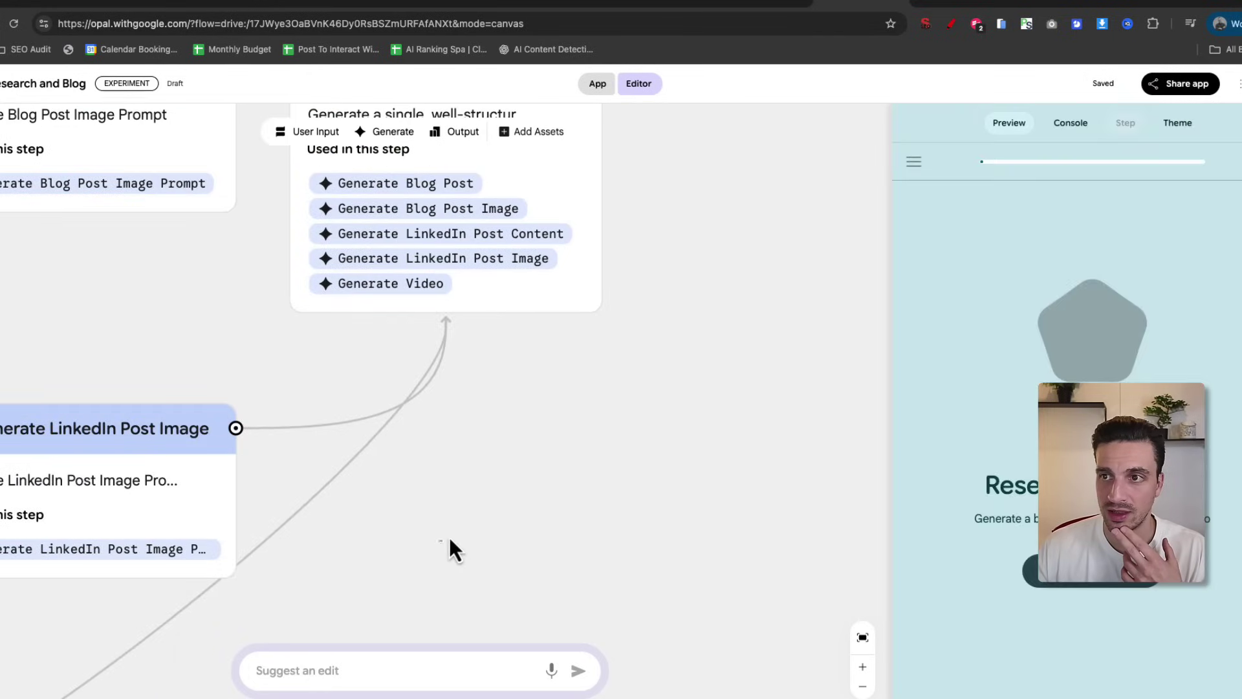
{"action": "scroll", "coordinate": [583, 446], "scroll_direction": "left", "scroll_amount": 3}
{"action": "scroll", "coordinate": [582, 446], "scroll_direction": "down", "scroll_amount": 2}
{"action": "scroll", "coordinate": [255, 499], "scroll_direction": "left", "scroll_amount": 4}
{"action": "scroll", "coordinate": [255, 498], "scroll_direction": "down", "scroll_amount": 2}
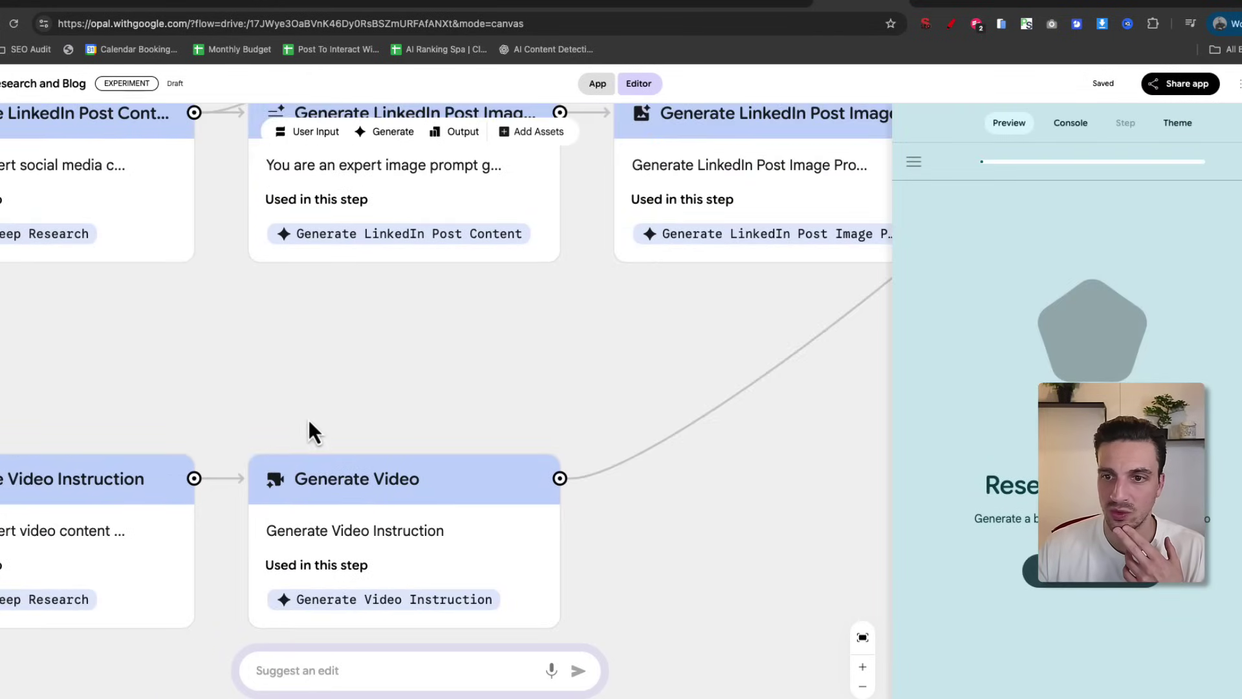
Pan past the video generation steps back to Topic and Conduct Deep Research
{"action": "left_click_drag", "start_coordinate": [226, 407], "coordinate": [805, 266]}
{"action": "mouse_move", "coordinate": [301, 272]}
{"action": "left_mouse_down"}
{"action": "mouse_move", "coordinate": [459, 475]}
{"action": "mouse_move", "coordinate": [397, 380]}
{"action": "mouse_move", "coordinate": [325, 638]}
{"action": "left_mouse_up"}
{"action": "left_click_drag", "start_coordinate": [220, 477], "coordinate": [527, 577]}
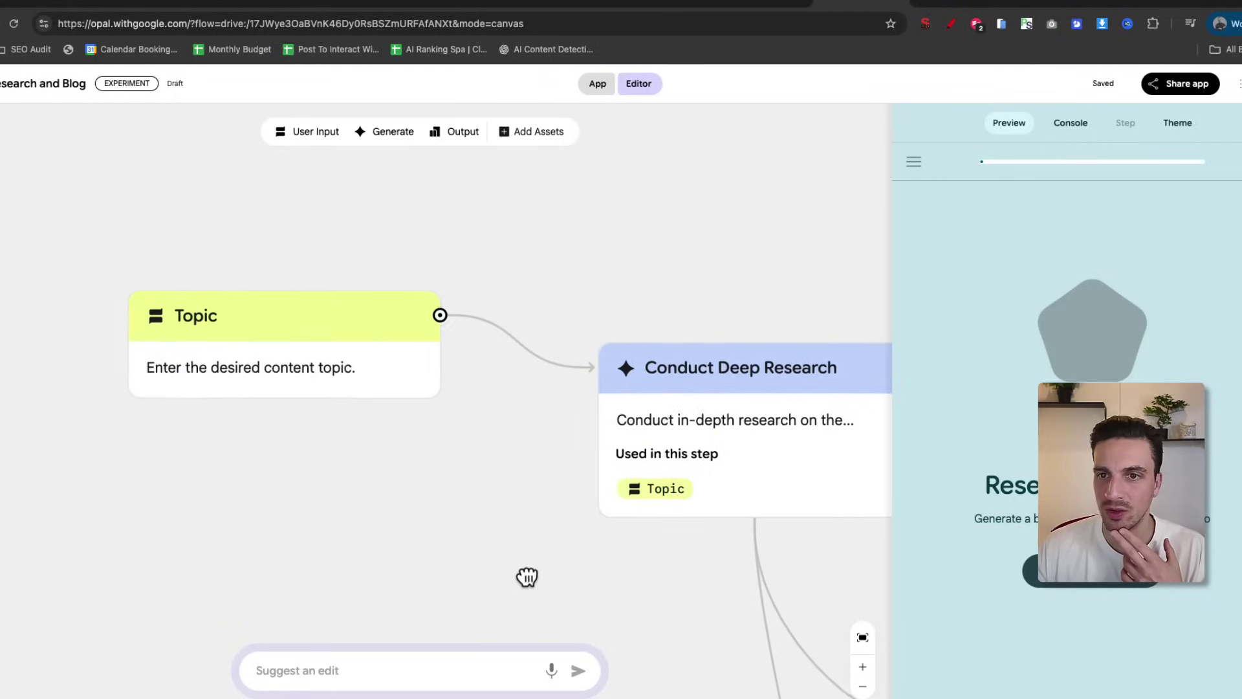
Dictate and submit an edit request for Audience, Website Url inputs and internal-link website reading
{"action": "left_click", "coordinate": [341, 674]}
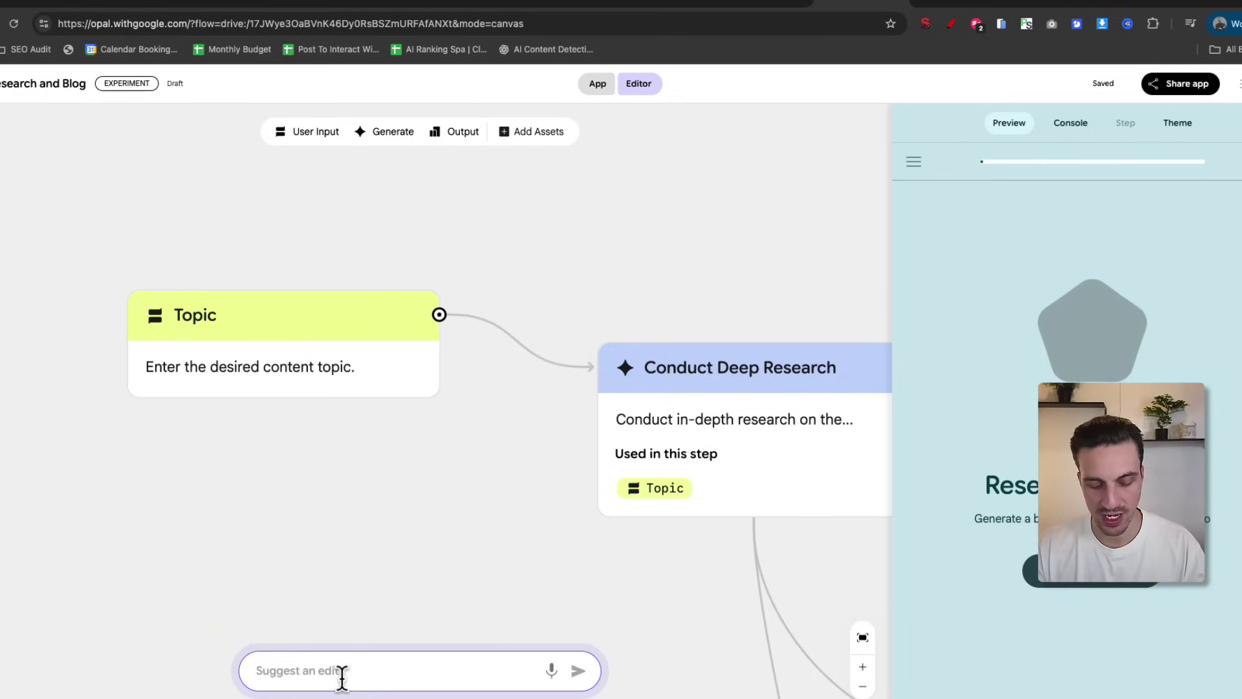
{"action": "key", "text": "alt+space"}
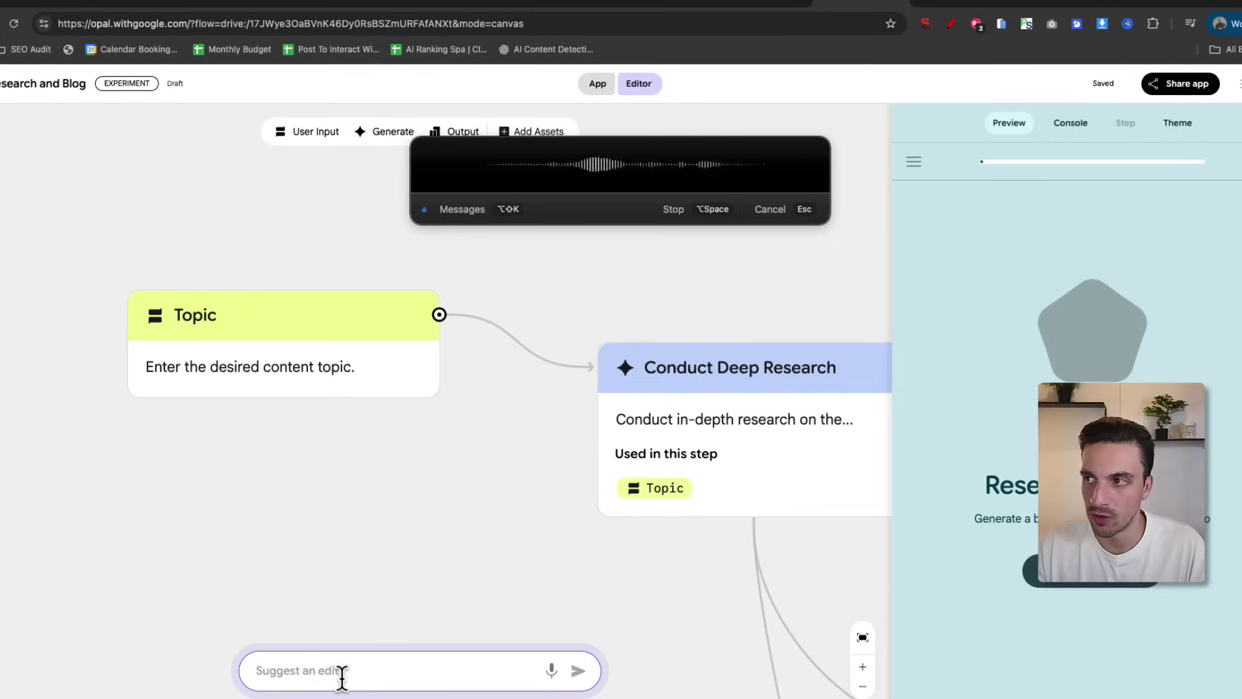
{"action": "key", "text": "alt+space"}
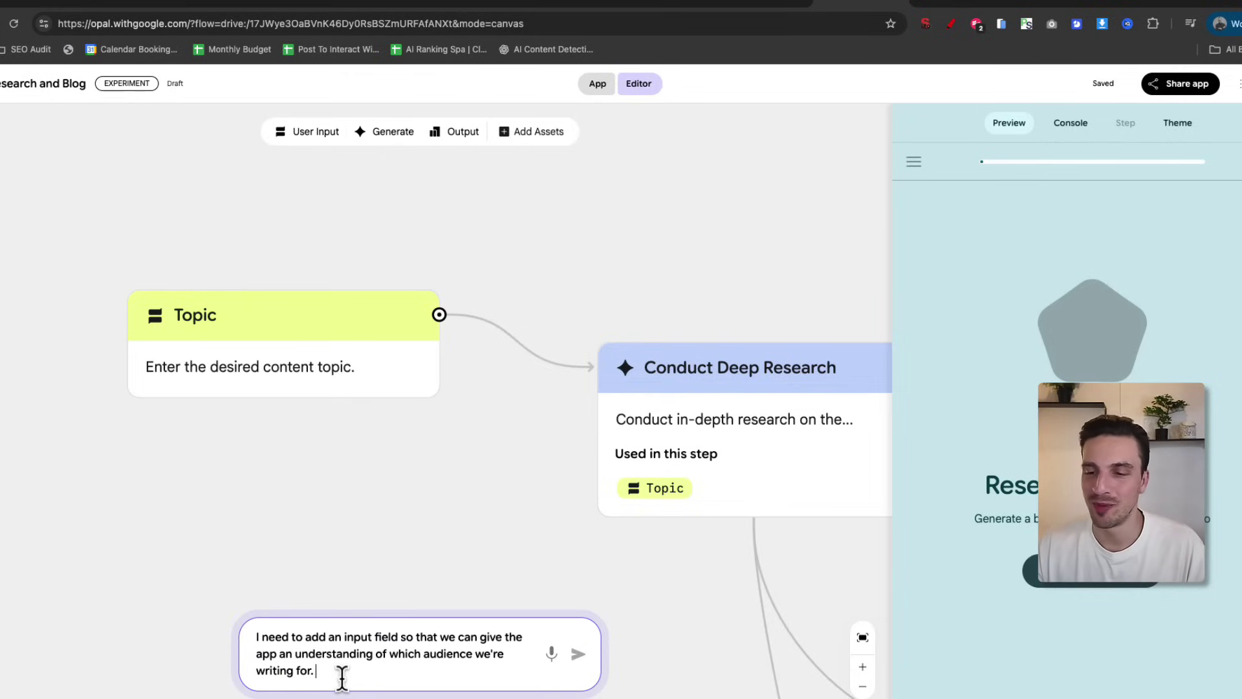
{"action": "key", "text": "alt+space"}
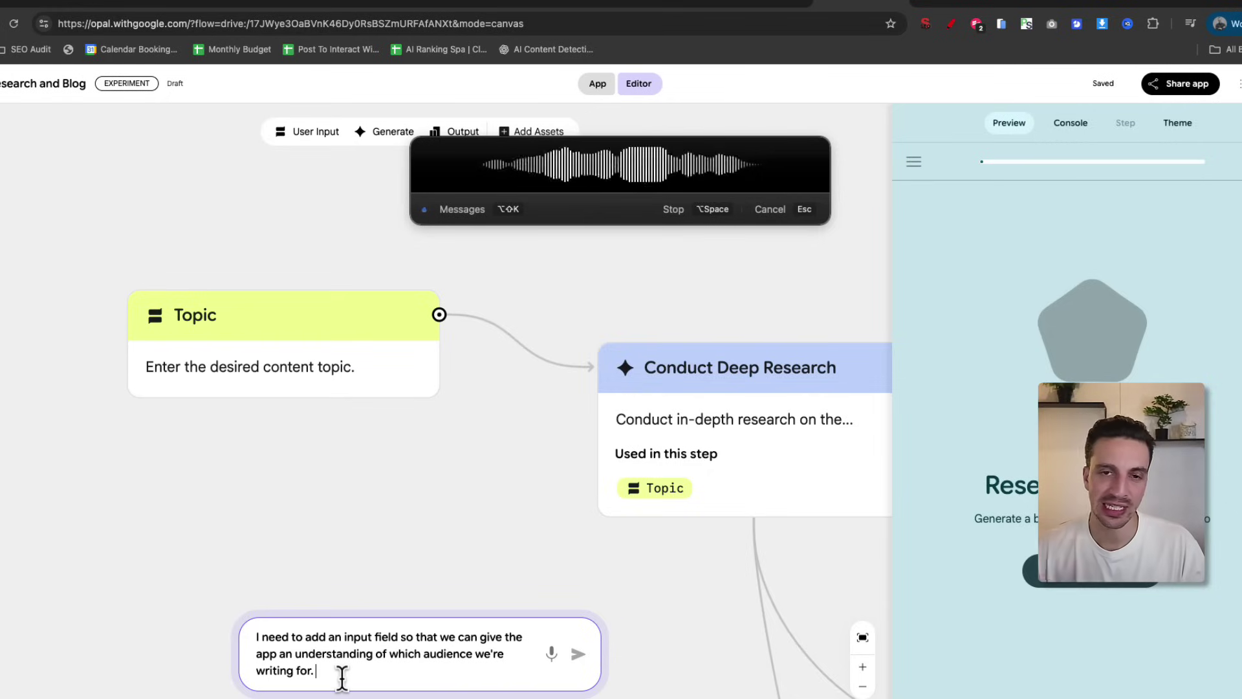
{"action": "key", "text": "alt+space"}
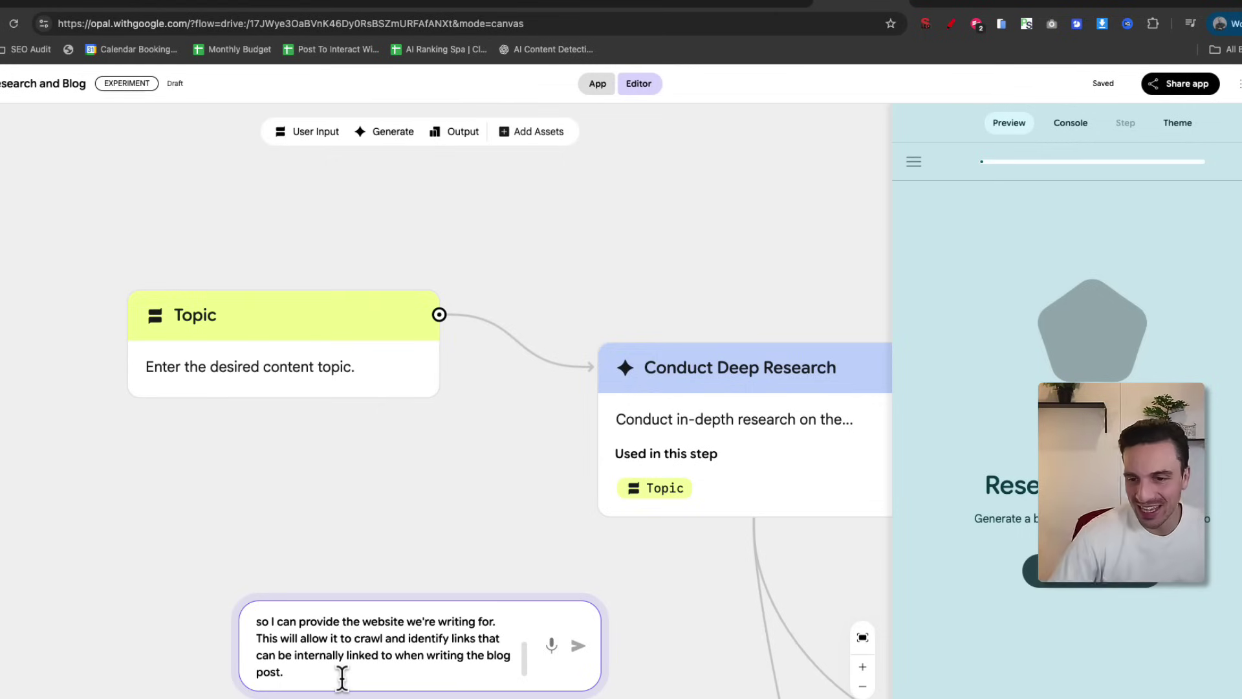
{"action": "key", "text": "Return"}
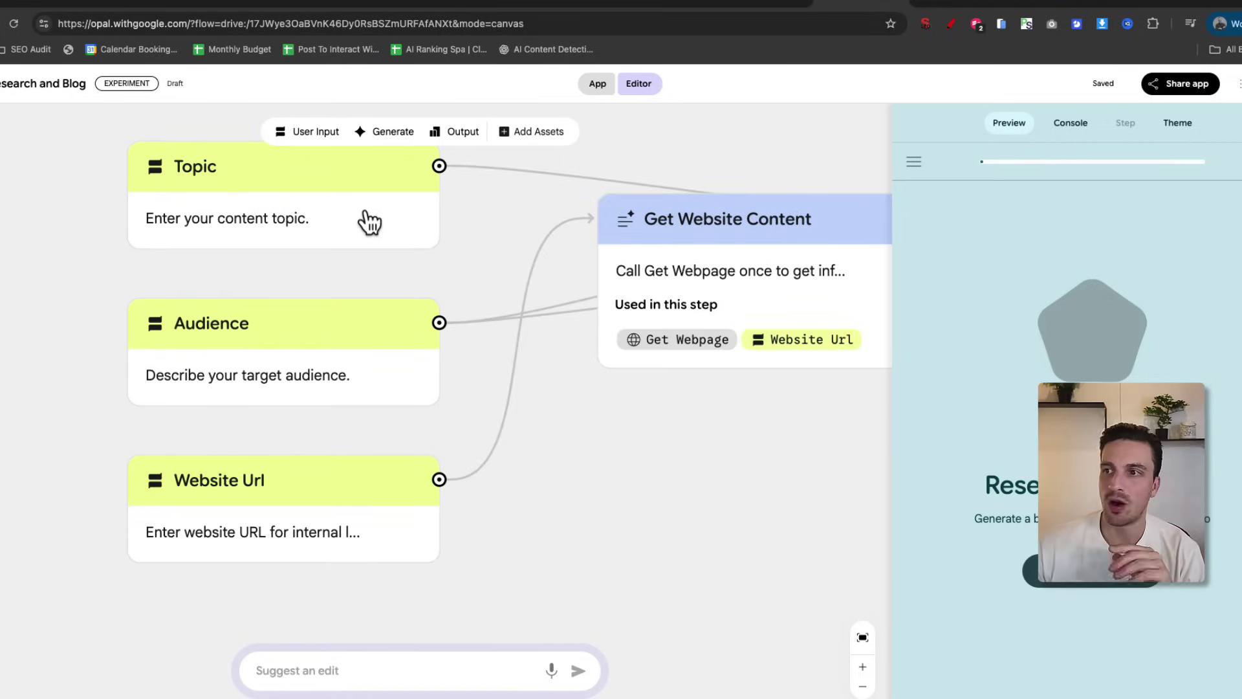
{"action": "scroll", "coordinate": [519, 360], "scroll_direction": "down", "scroll_amount": 2}
{"action": "scroll", "coordinate": [518, 360], "scroll_direction": "down", "scroll_amount": 2}
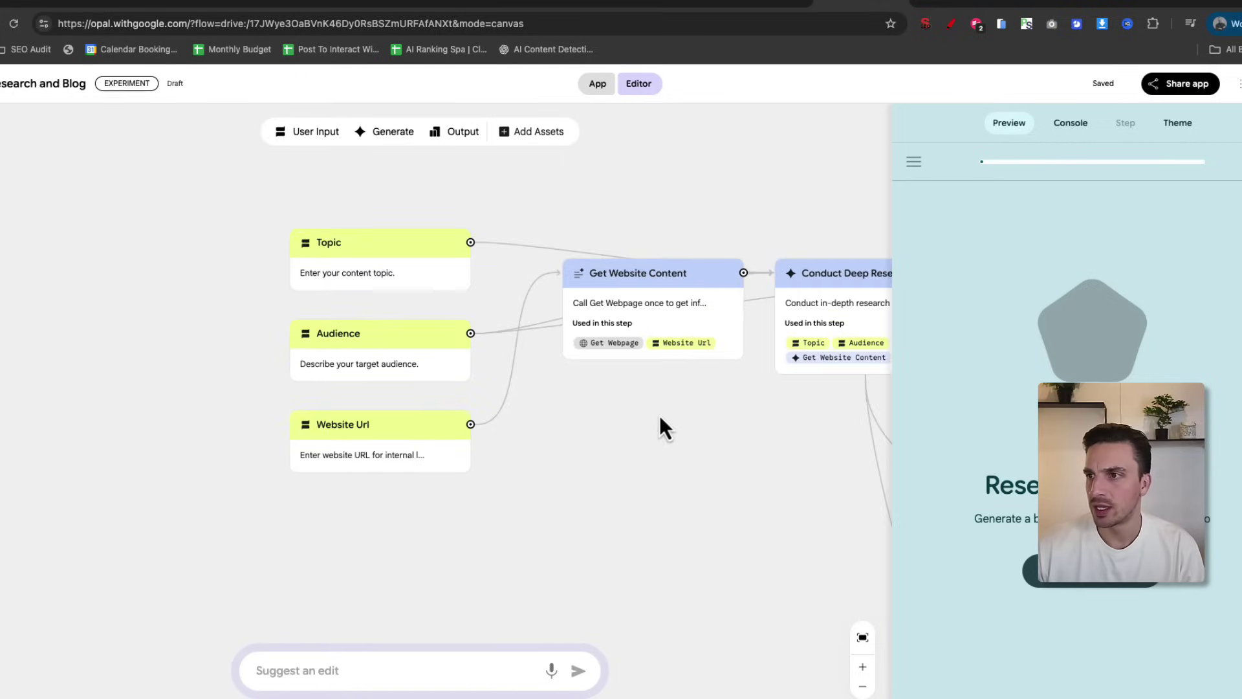
{"action": "scroll", "coordinate": [663, 427], "scroll_direction": "down", "scroll_amount": 2}
Check the Topic, Audience and Website Url inputs on the canvas, then switch to App mode
{"action": "left_click_drag", "start_coordinate": [748, 444], "coordinate": [0, 434]}
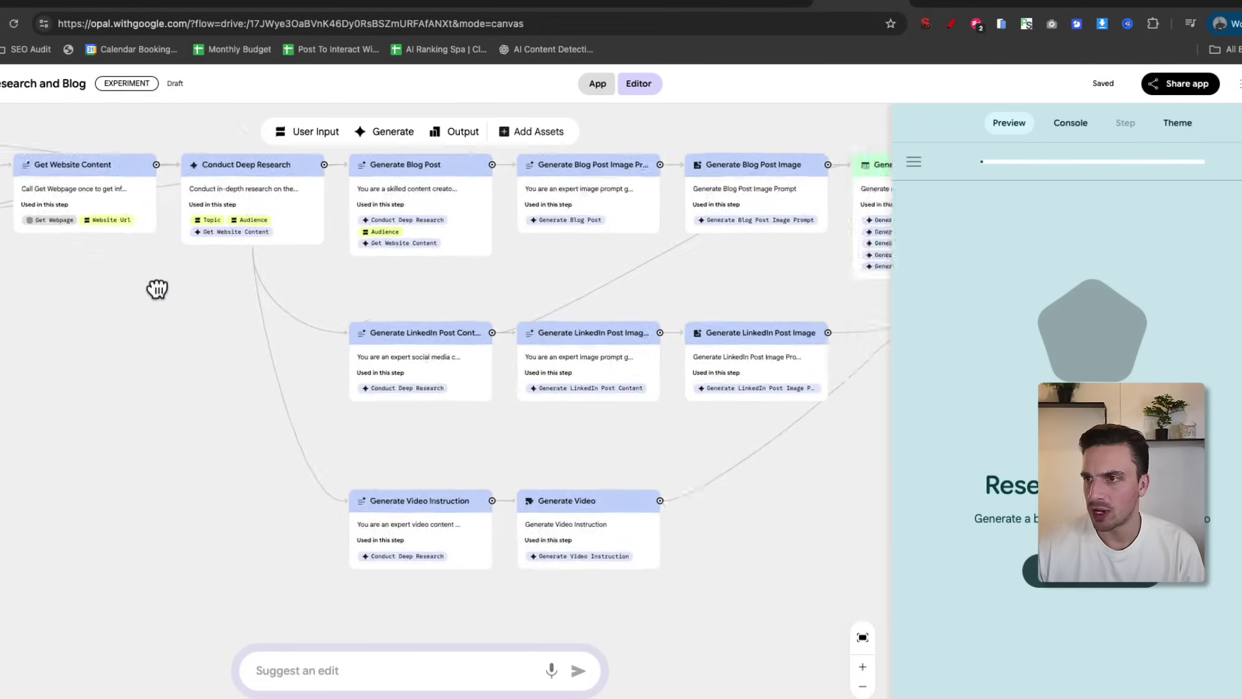
{"action": "left_click_drag", "start_coordinate": [0, 434], "coordinate": [621, 451]}
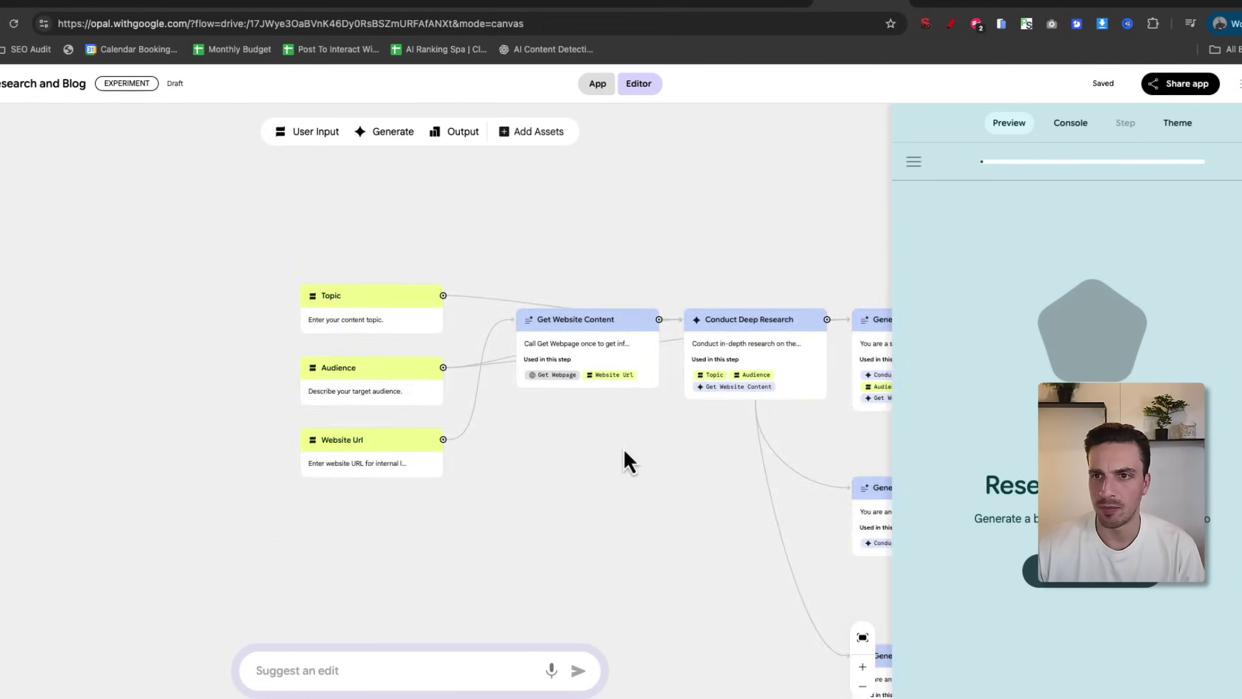
{"action": "scroll", "coordinate": [624, 457], "scroll_direction": "up", "scroll_amount": 3}
{"action": "left_click_drag", "start_coordinate": [442, 448], "coordinate": [748, 547]}
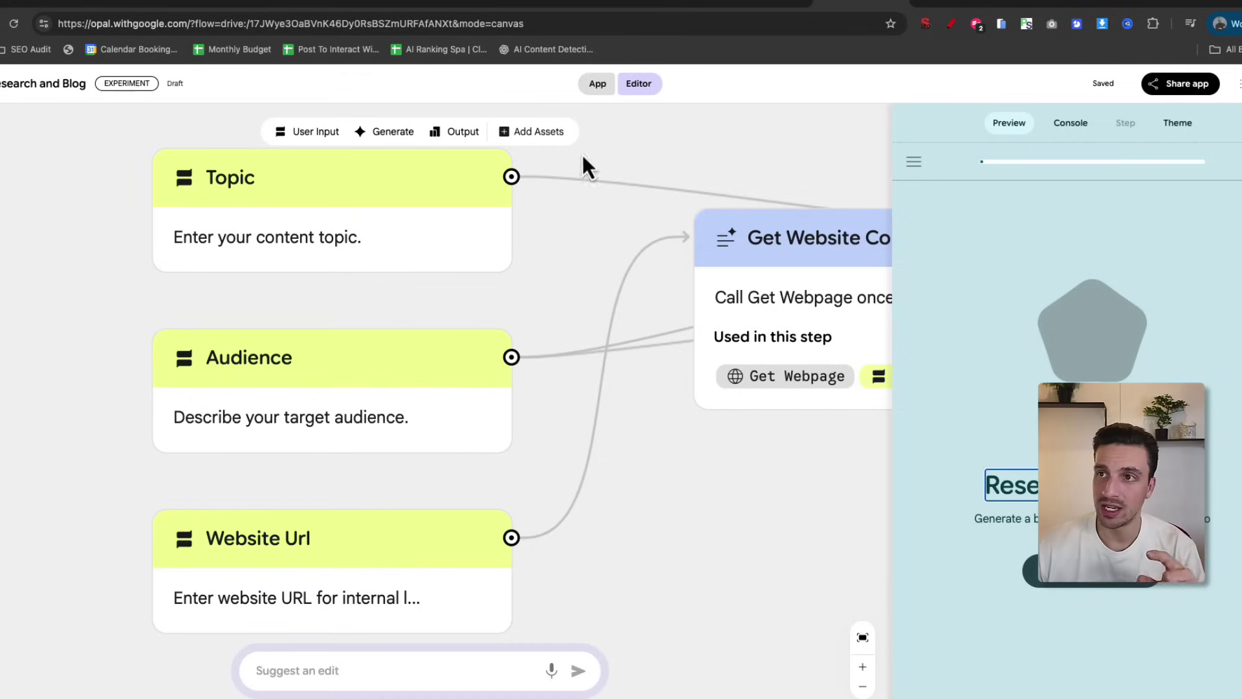
{"action": "left_click", "coordinate": [596, 88]}
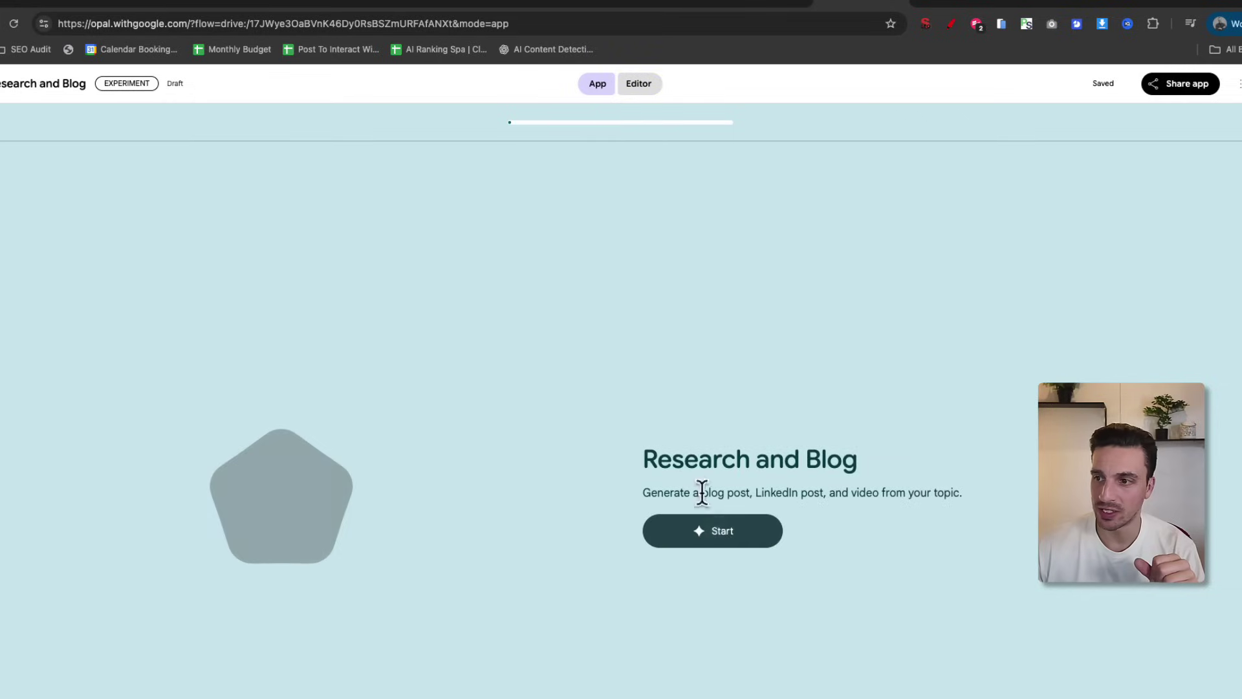
Start the app and submit the content topic and dictated target audience
{"action": "left_click", "coordinate": [709, 543]}
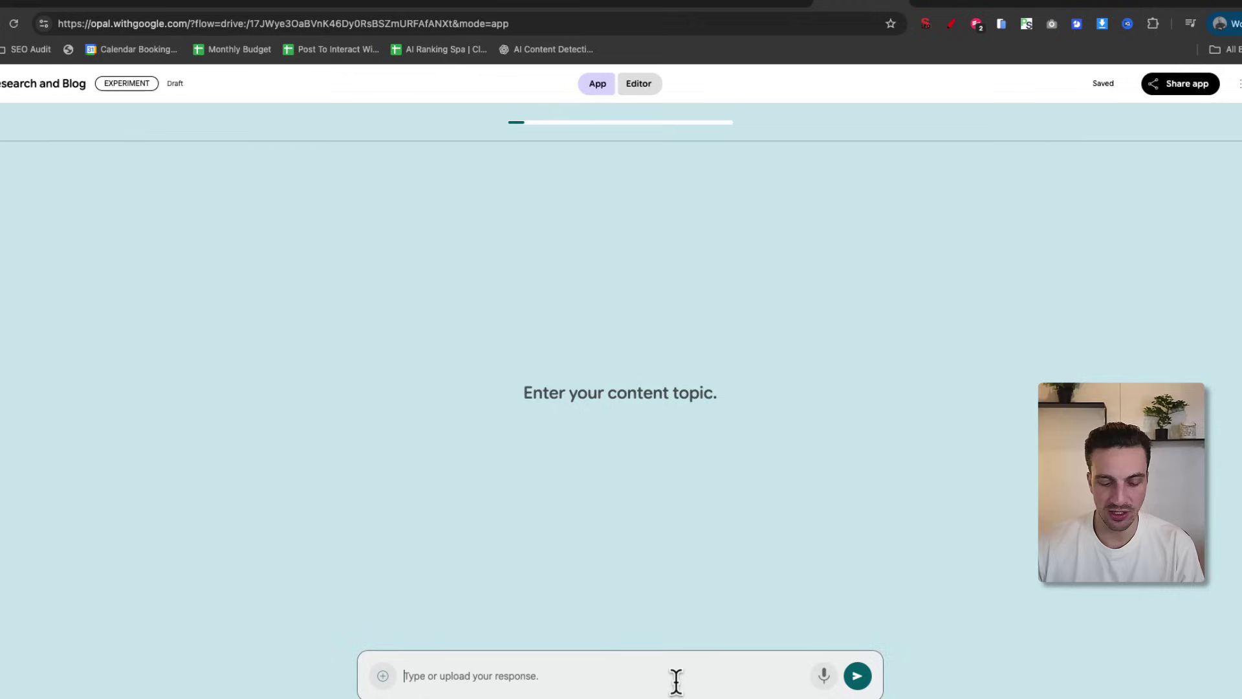
{"action": "type", "text": "g"}
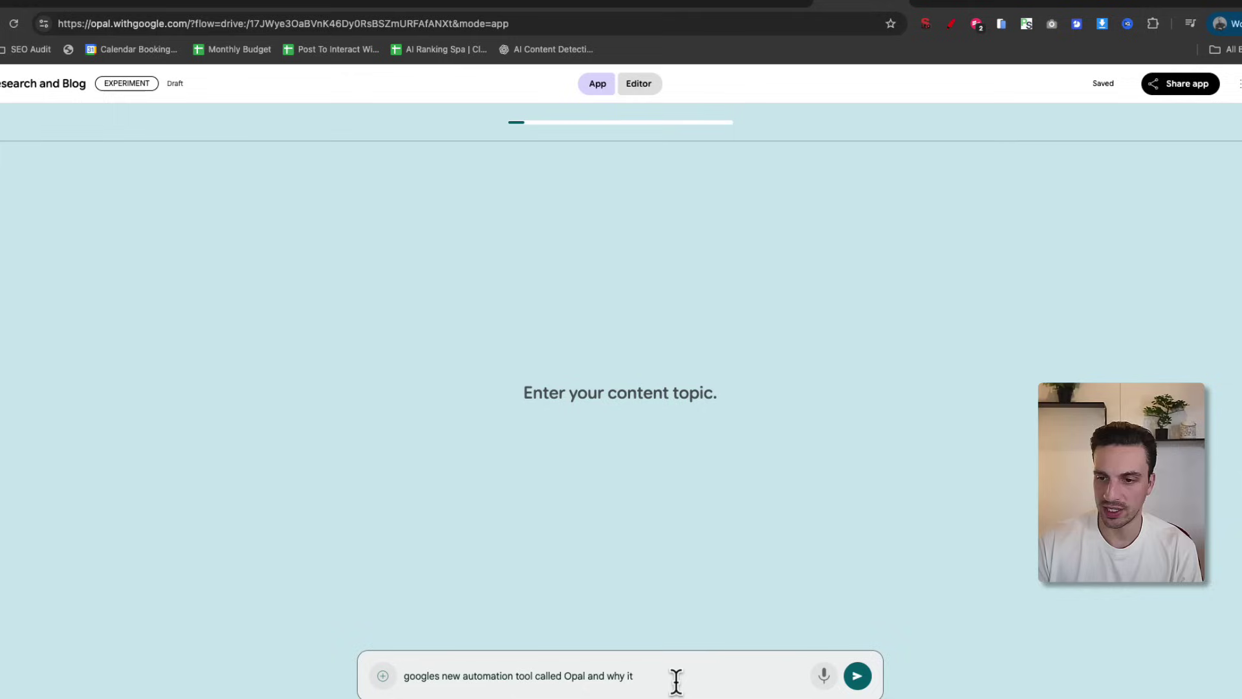
{"action": "key", "text": "BackSpace"}
{"action": "key", "text": "BackSpace"}
{"action": "key", "text": "BackSpace"}
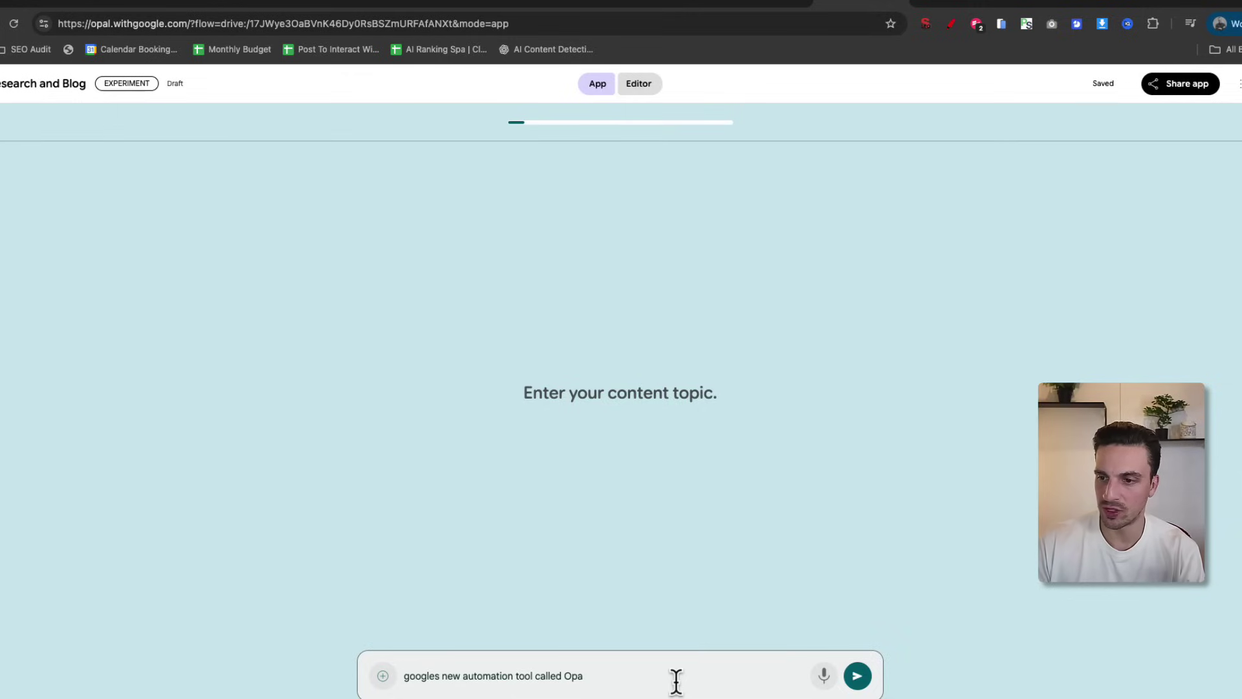
{"action": "key", "text": "Return"}
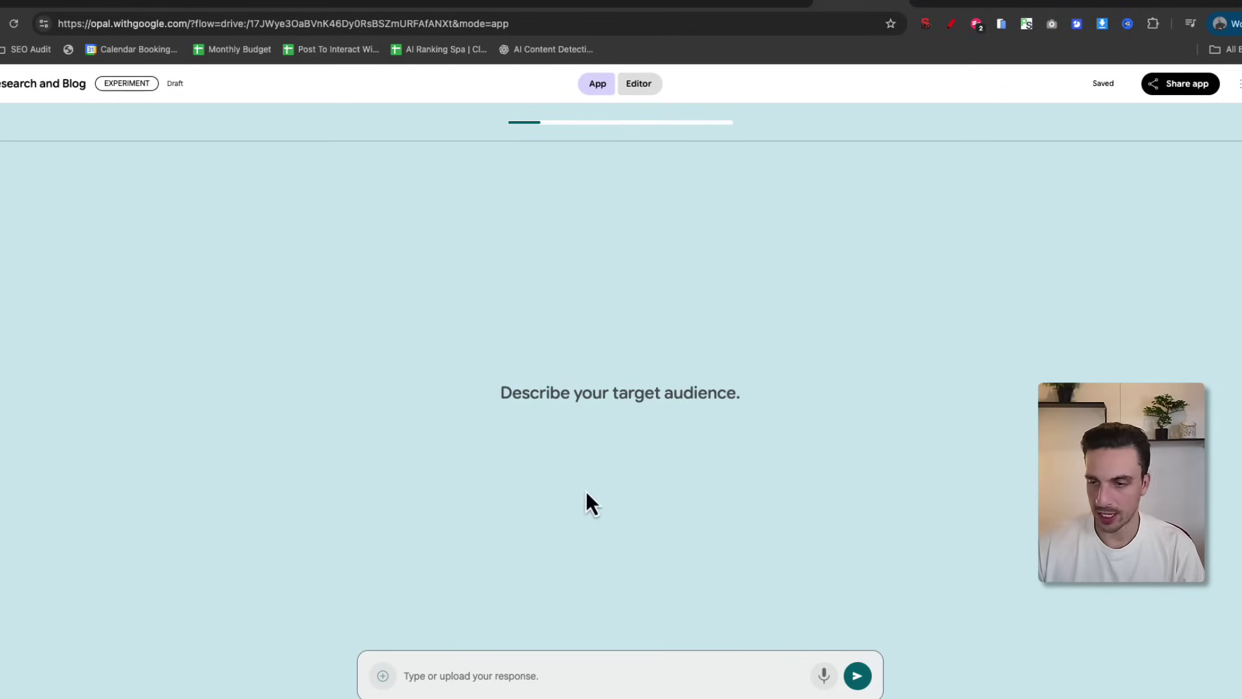
{"action": "key", "text": "alt+space"}
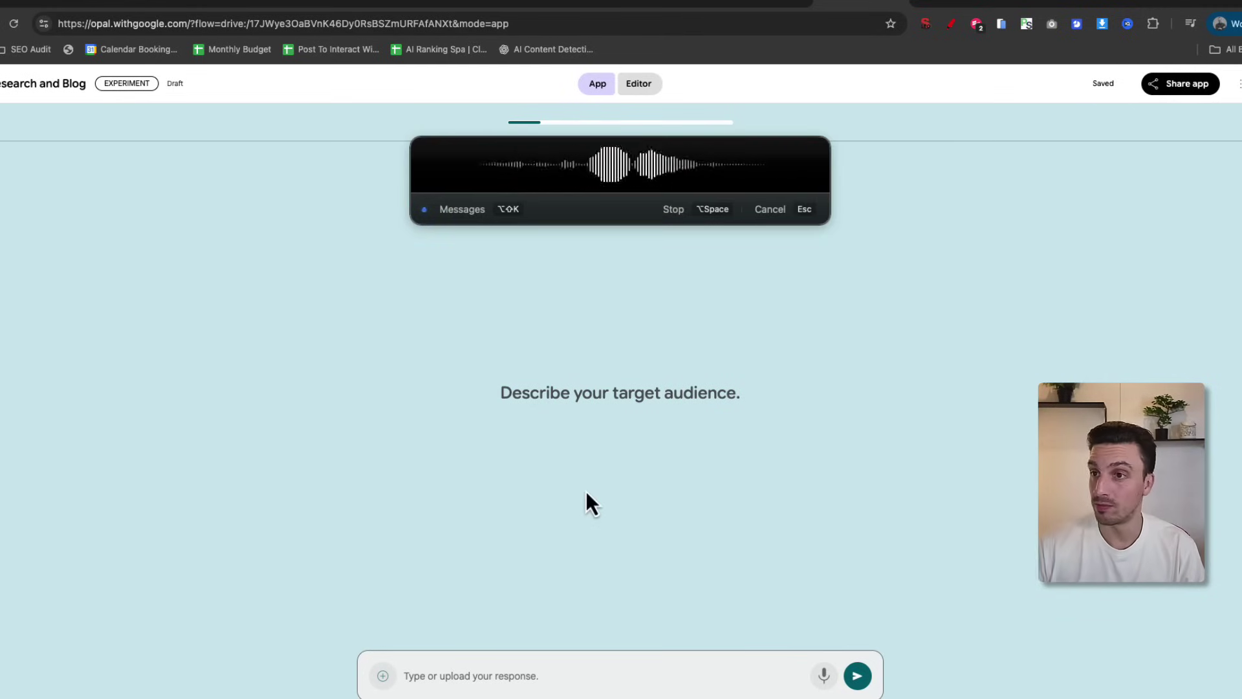
{"action": "key", "text": "alt+space"}
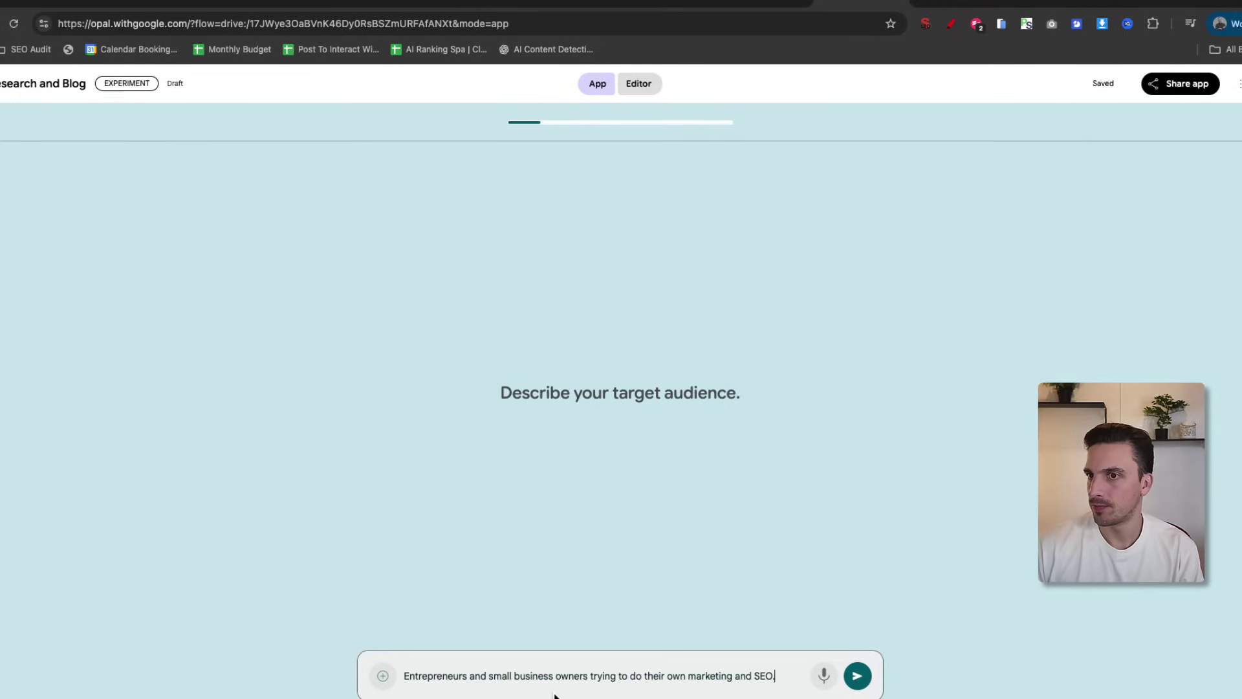
{"action": "key", "text": "Return"}
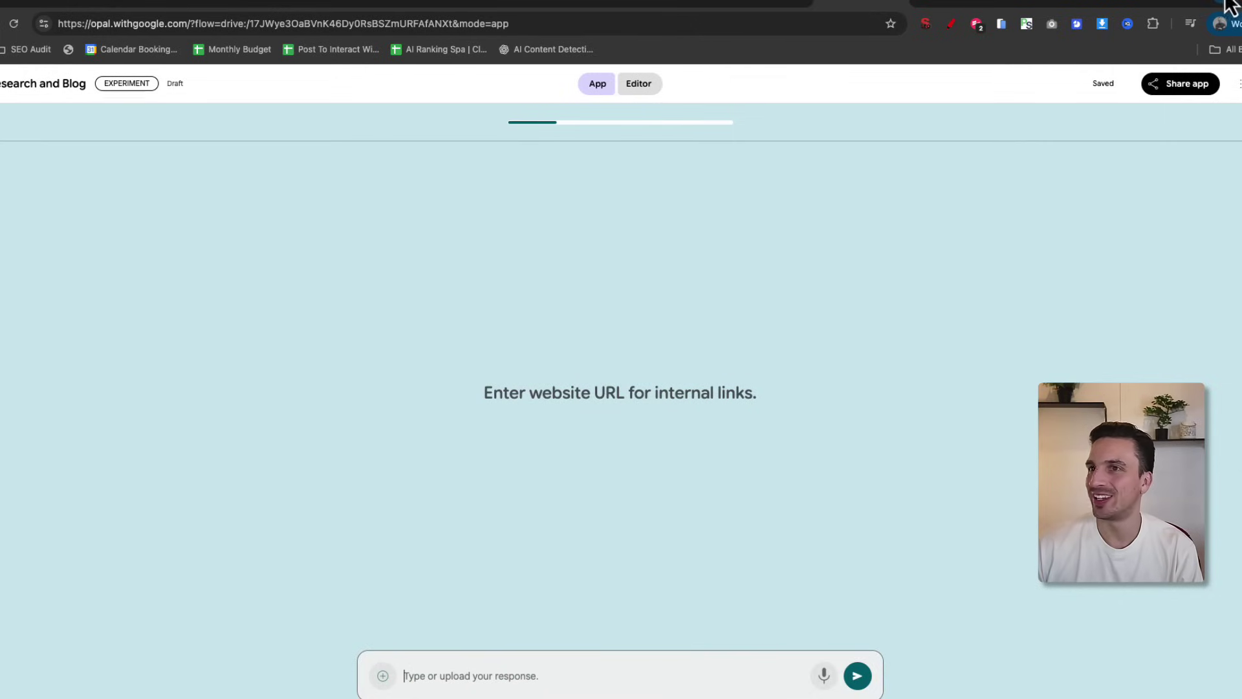
Load the AI Ranking website in a new tab and copy its address
{"action": "key", "text": "ctrl+t"}
{"action": "type", "text": "https://www.airankingskool.com"}
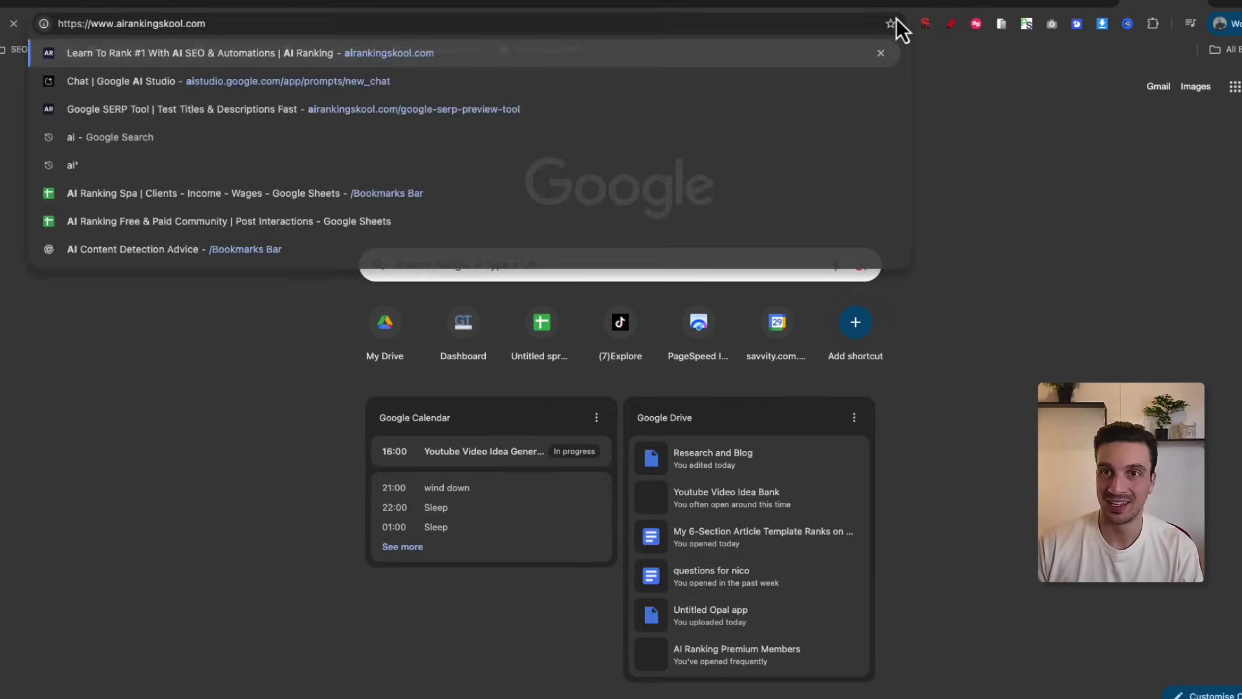
{"action": "key", "text": "Return"}
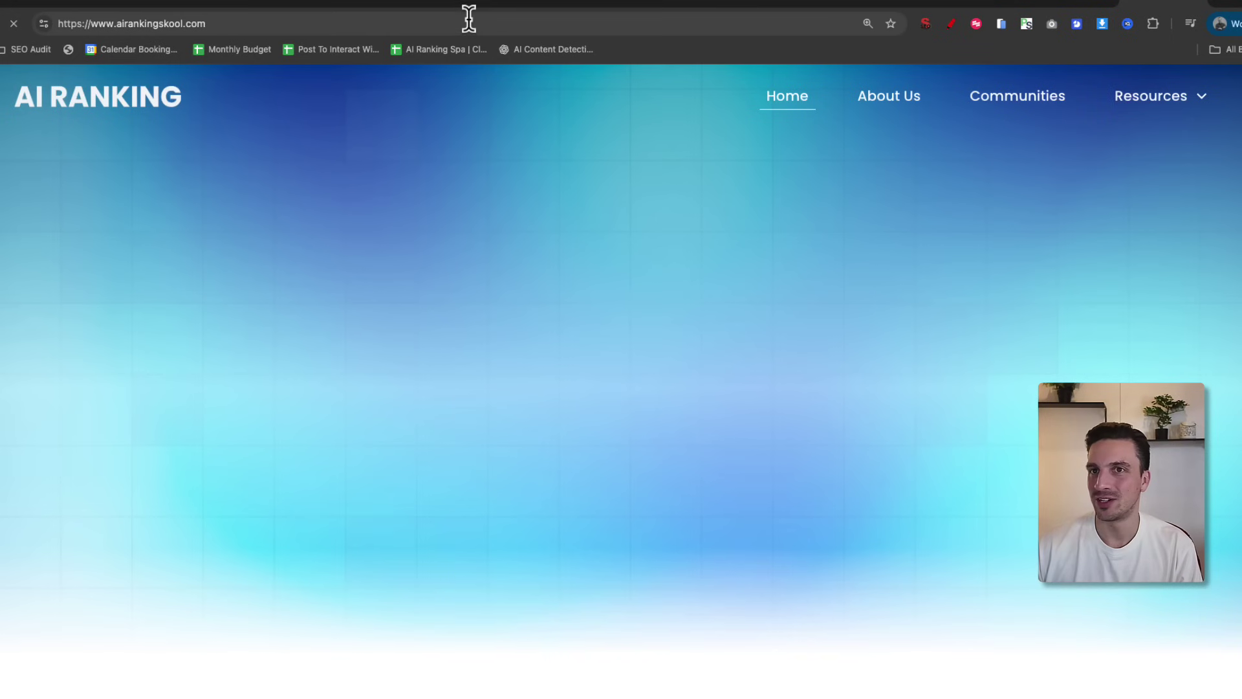
{"action": "left_click", "coordinate": [469, 17]}
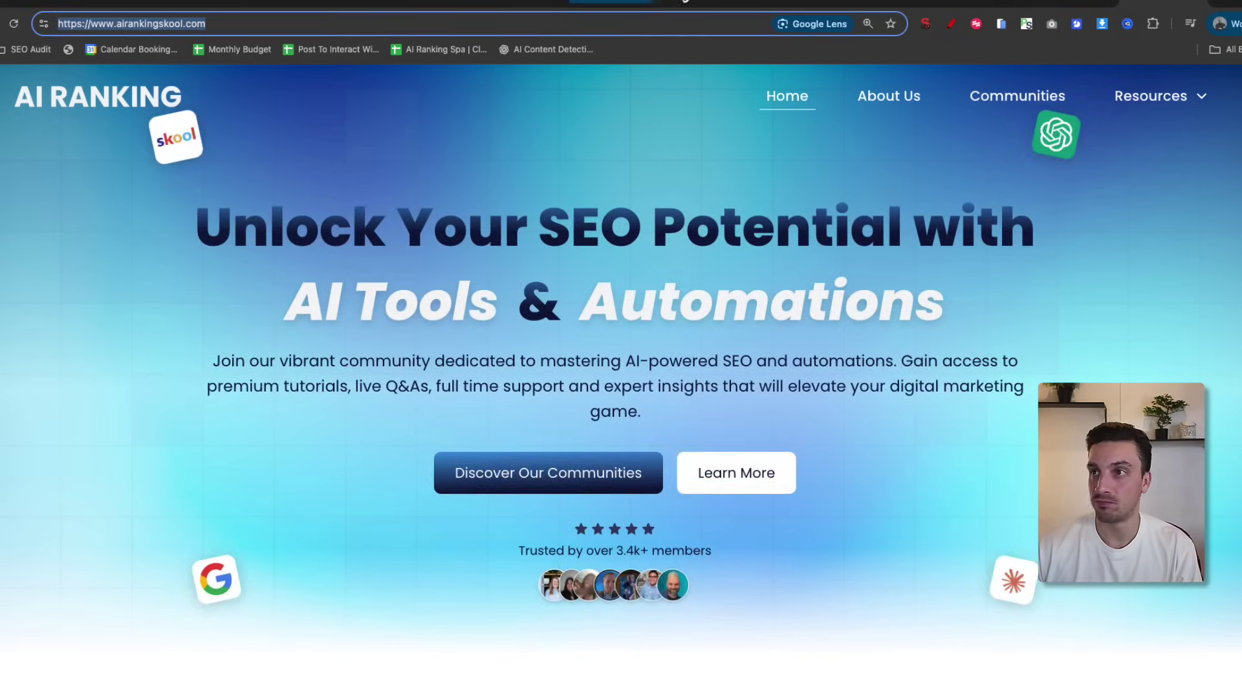
{"action": "left_click", "coordinate": [777, 3]}
Paste the AI Ranking website address as the URL answer and submit it
{"action": "type", "text": "https://www.airankingskool.com/"}
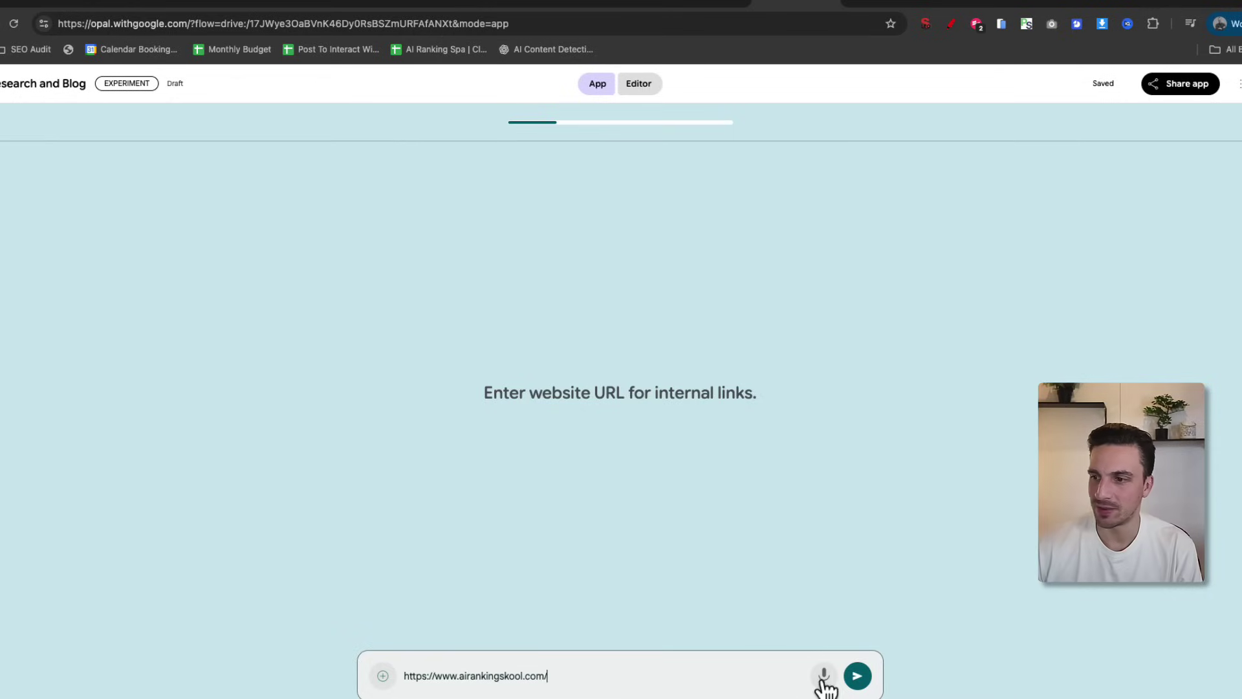
{"action": "left_click", "coordinate": [856, 676]}
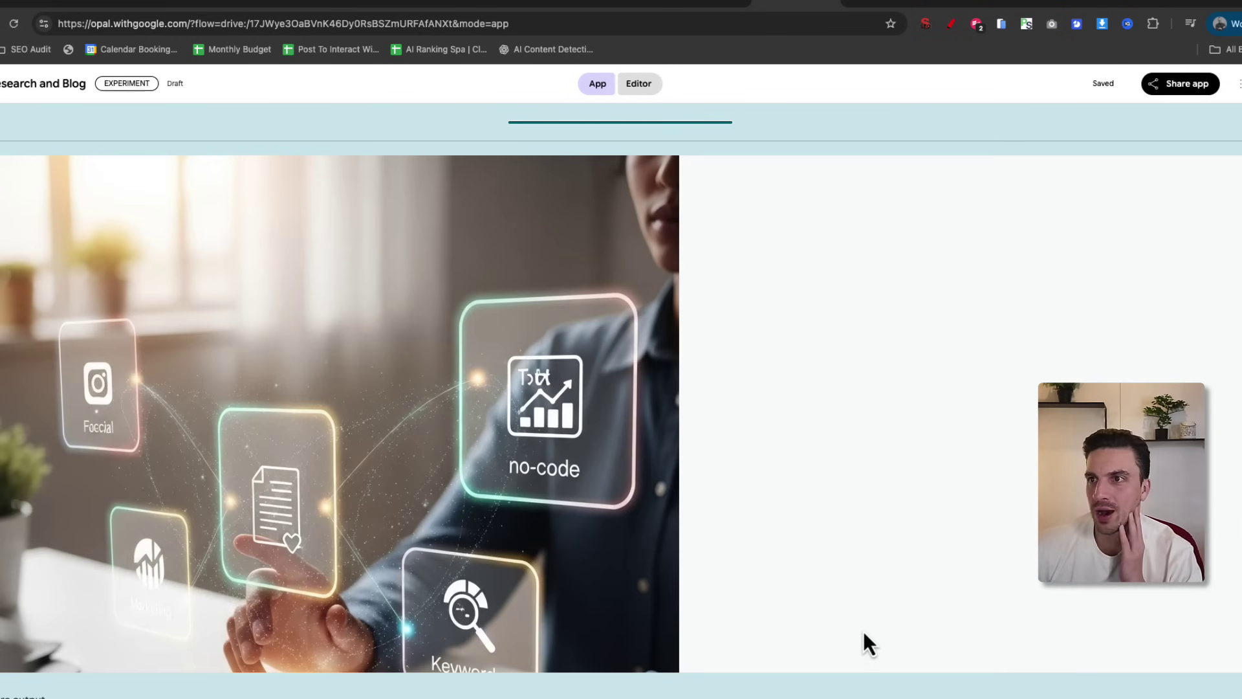
{"action": "scroll", "coordinate": [854, 573], "scroll_direction": "down", "scroll_amount": 3}
{"action": "scroll", "coordinate": [845, 533], "scroll_direction": "down", "scroll_amount": 3}
{"action": "scroll", "coordinate": [845, 532], "scroll_direction": "up", "scroll_amount": 2}
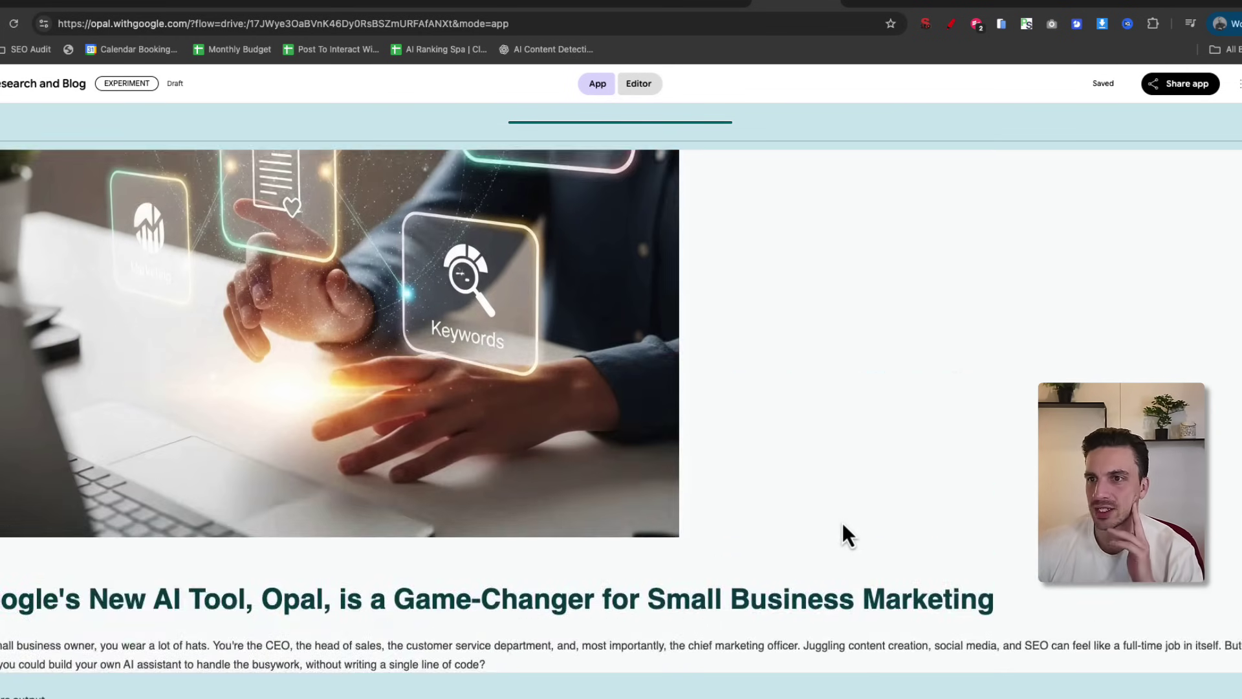
{"action": "scroll", "coordinate": [839, 519], "scroll_direction": "up", "scroll_amount": 3}
{"action": "scroll", "coordinate": [840, 531], "scroll_direction": "down", "scroll_amount": 3}
{"action": "scroll", "coordinate": [841, 529], "scroll_direction": "down", "scroll_amount": 1}
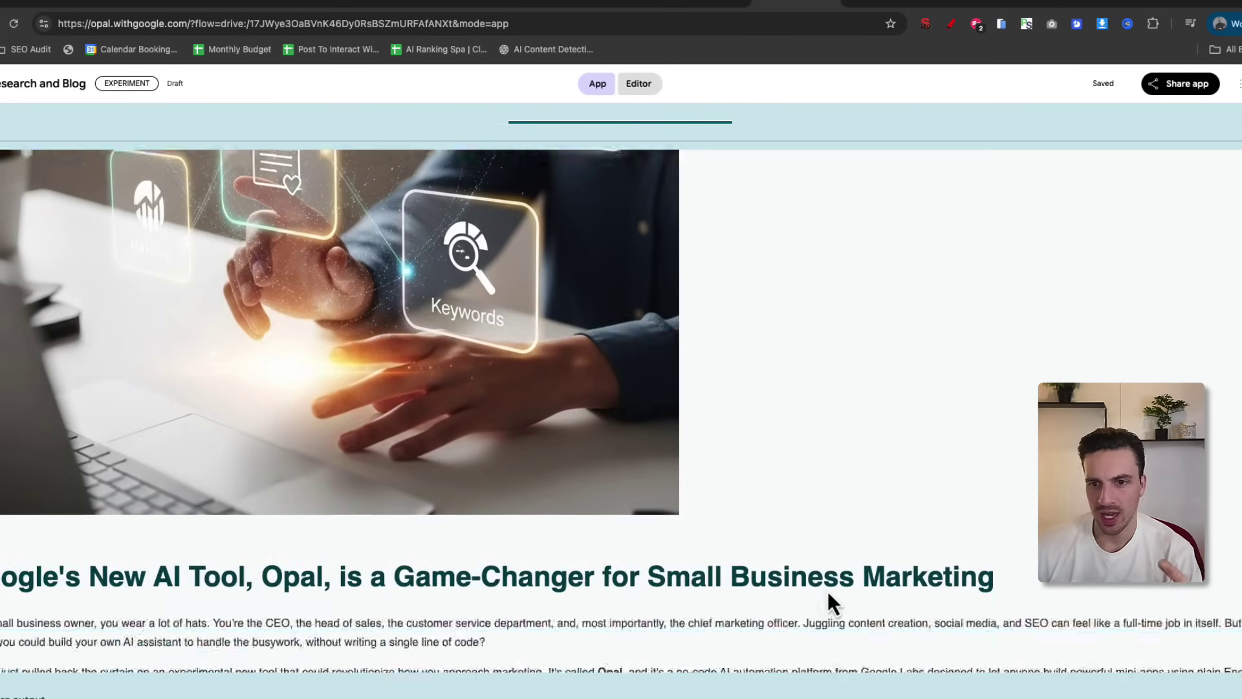
{"action": "scroll", "coordinate": [826, 602], "scroll_direction": "down", "scroll_amount": 2}
{"action": "scroll", "coordinate": [813, 576], "scroll_direction": "down", "scroll_amount": 1}
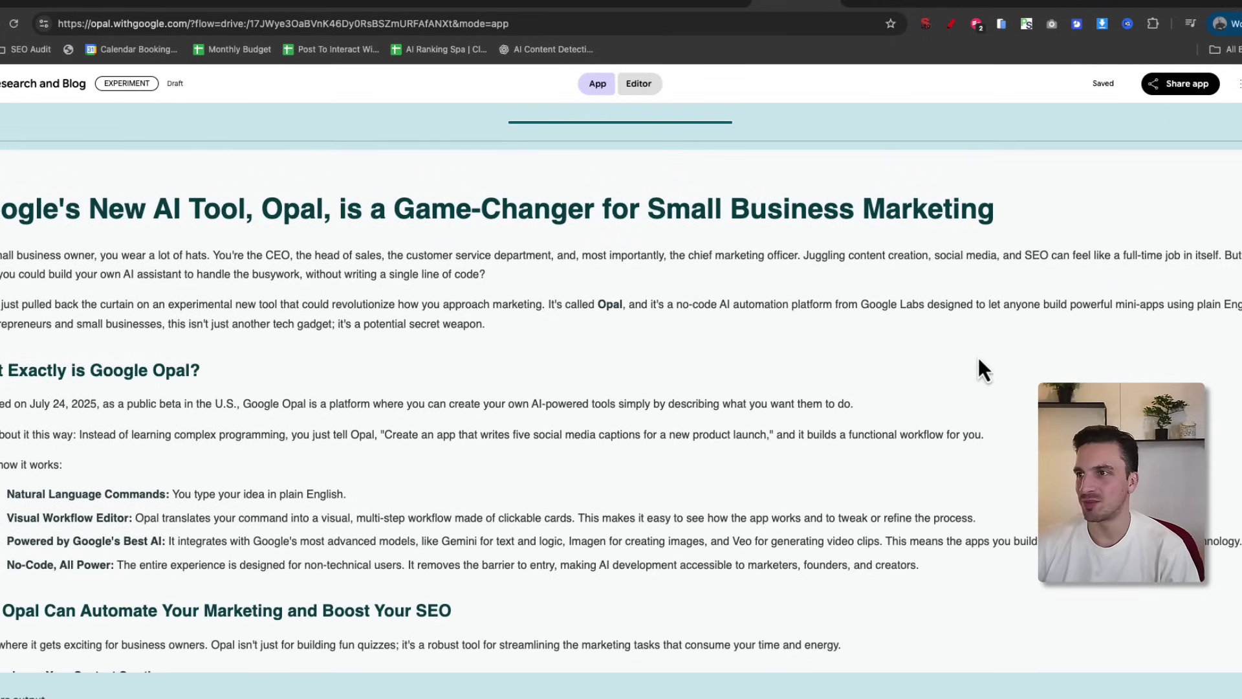
{"action": "left_click_drag", "start_coordinate": [61, 297], "coordinate": [733, 458]}
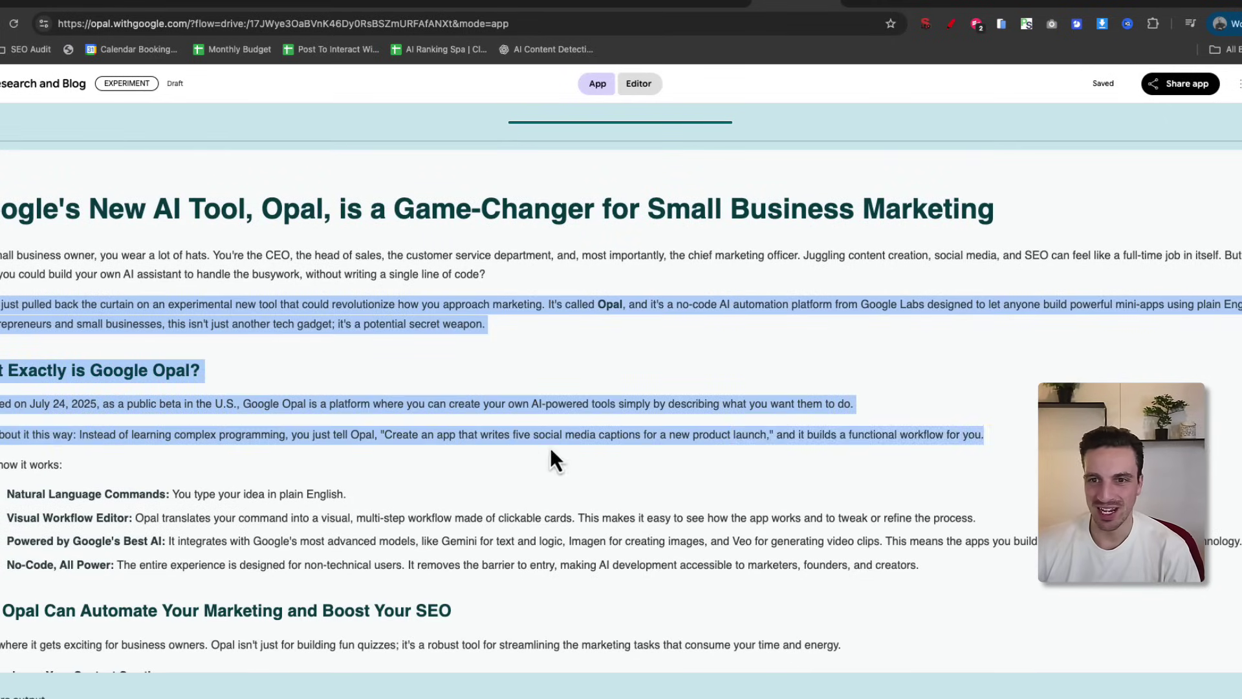
{"action": "left_click", "coordinate": [177, 431]}
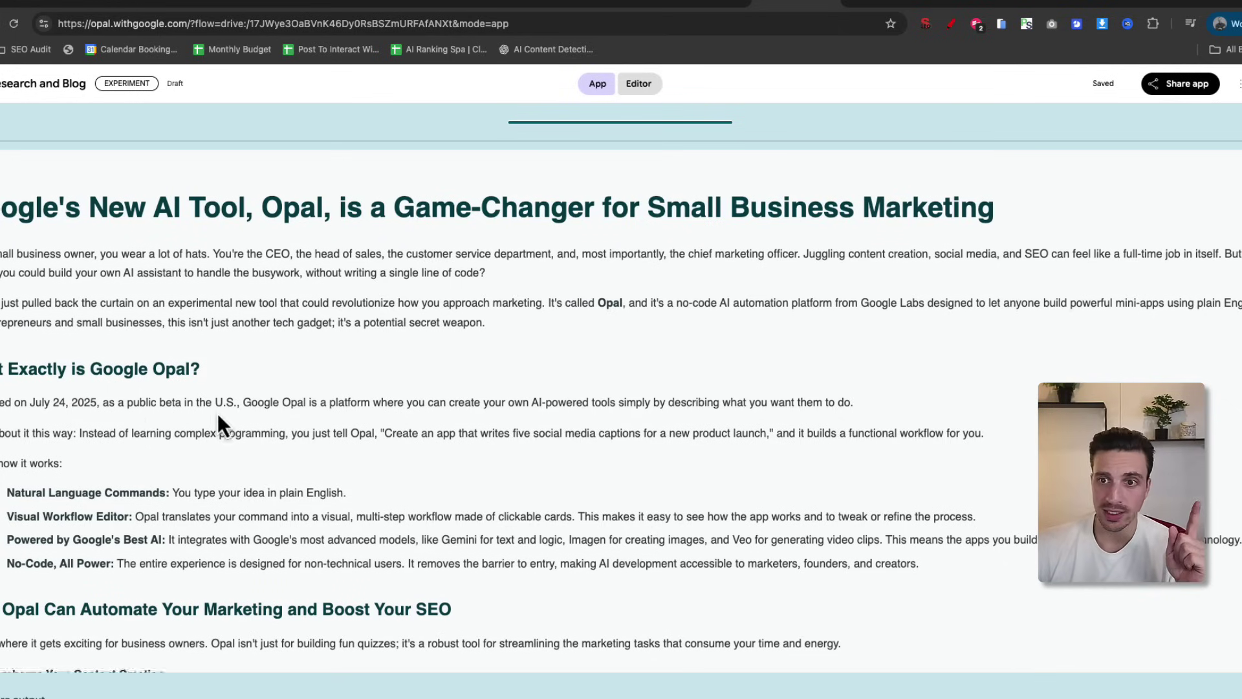
{"action": "scroll", "coordinate": [240, 424], "scroll_direction": "down", "scroll_amount": 1}
{"action": "scroll", "coordinate": [240, 432], "scroll_direction": "down", "scroll_amount": 3}
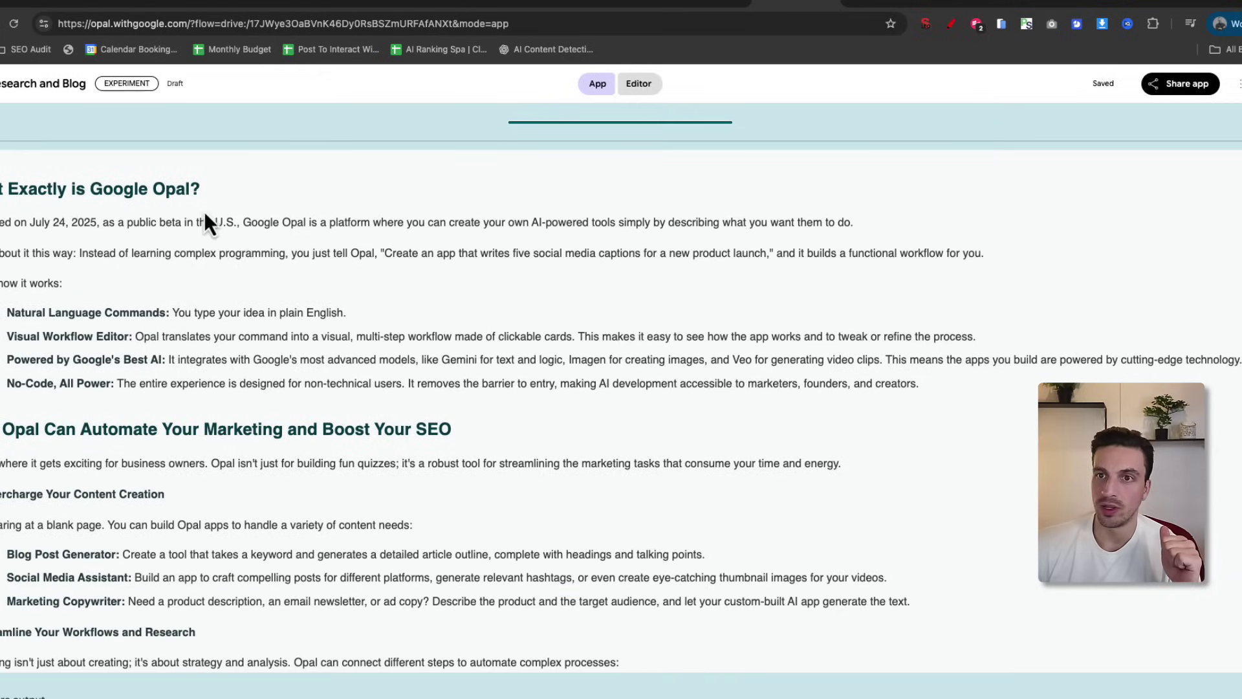
{"action": "left_click_drag", "start_coordinate": [206, 221], "coordinate": [393, 463]}
{"action": "scroll", "coordinate": [387, 471], "scroll_direction": "down", "scroll_amount": 3}
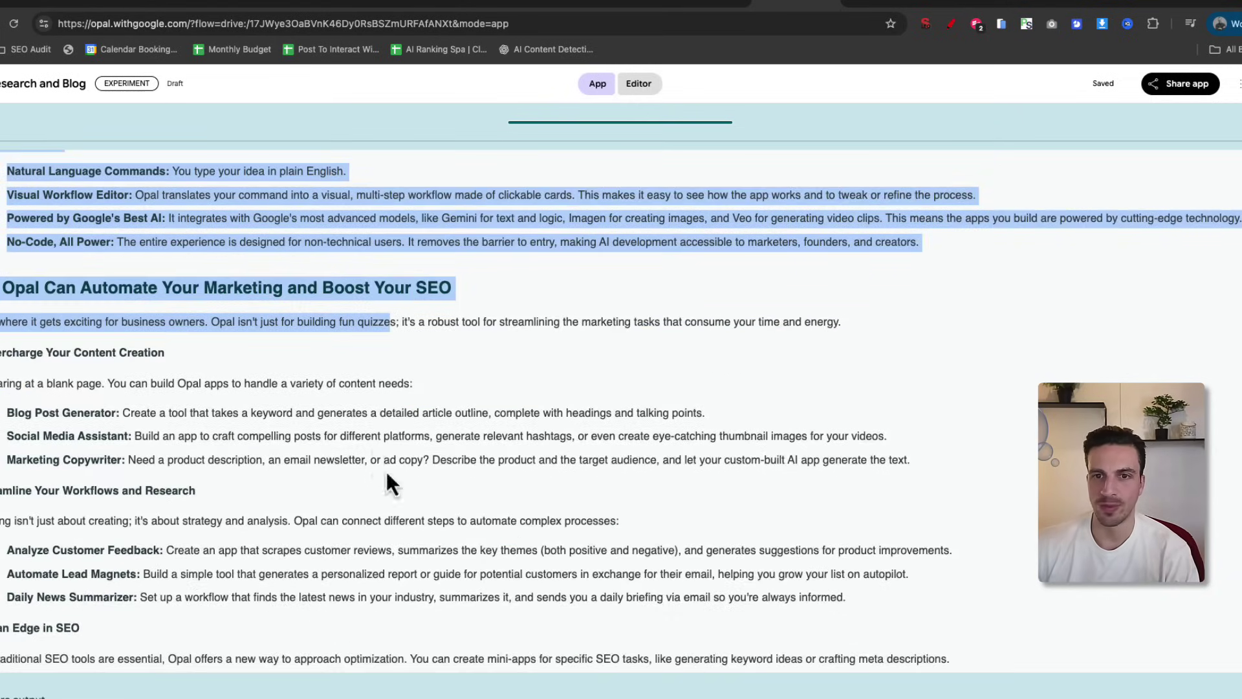
{"action": "scroll", "coordinate": [387, 471], "scroll_direction": "down", "scroll_amount": 4}
{"action": "scroll", "coordinate": [374, 461], "scroll_direction": "down", "scroll_amount": 2}
{"action": "scroll", "coordinate": [374, 461], "scroll_direction": "down", "scroll_amount": 2}
{"action": "scroll", "coordinate": [372, 461], "scroll_direction": "down", "scroll_amount": 5}
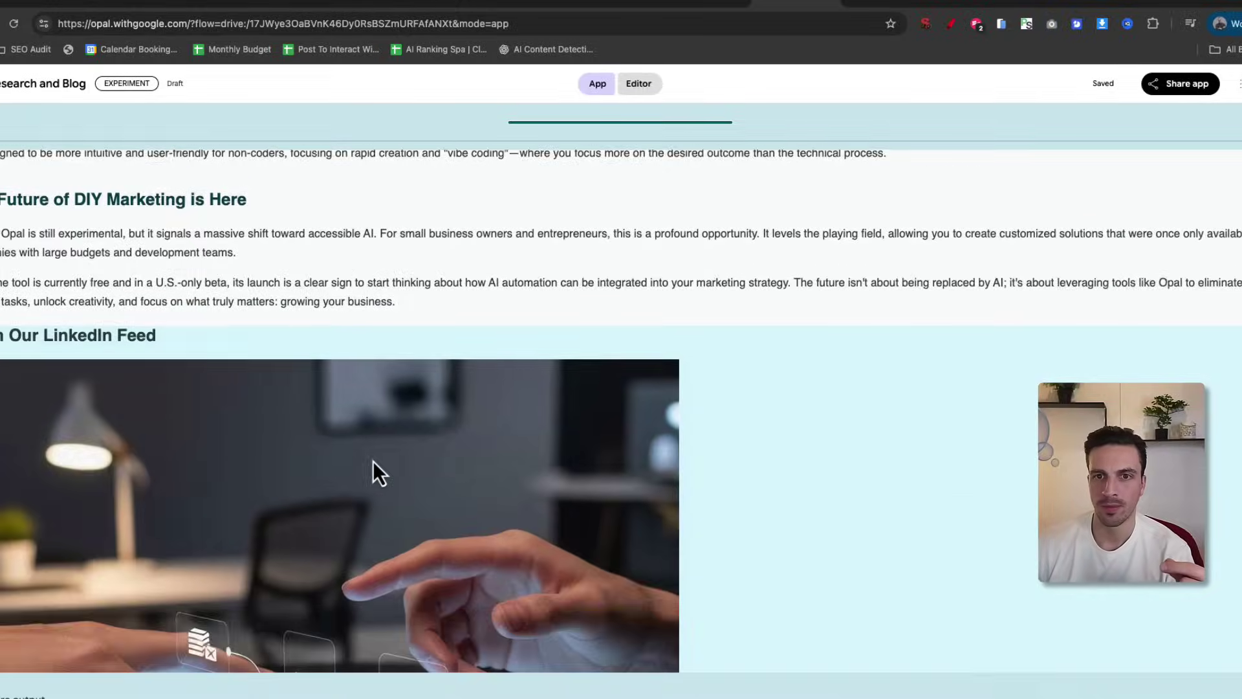
{"action": "scroll", "coordinate": [373, 461], "scroll_direction": "down", "scroll_amount": 1}
{"action": "scroll", "coordinate": [373, 460], "scroll_direction": "down", "scroll_amount": 2}
{"action": "scroll", "coordinate": [373, 459], "scroll_direction": "down", "scroll_amount": 2}
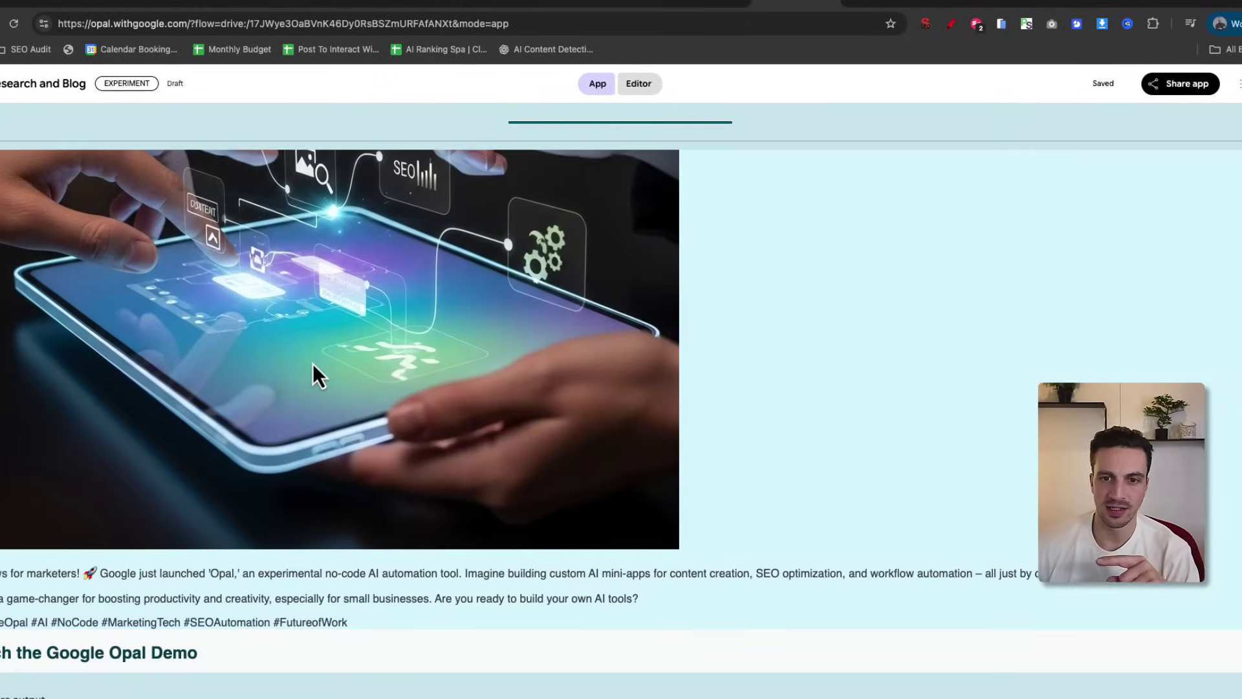
{"action": "scroll", "coordinate": [313, 377], "scroll_direction": "down", "scroll_amount": 3}
{"action": "mouse_move", "coordinate": [636, 341]}
{"action": "left_mouse_down"}
{"action": "mouse_move", "coordinate": [77, 341]}
{"action": "mouse_move", "coordinate": [3, 318]}
{"action": "left_mouse_up"}
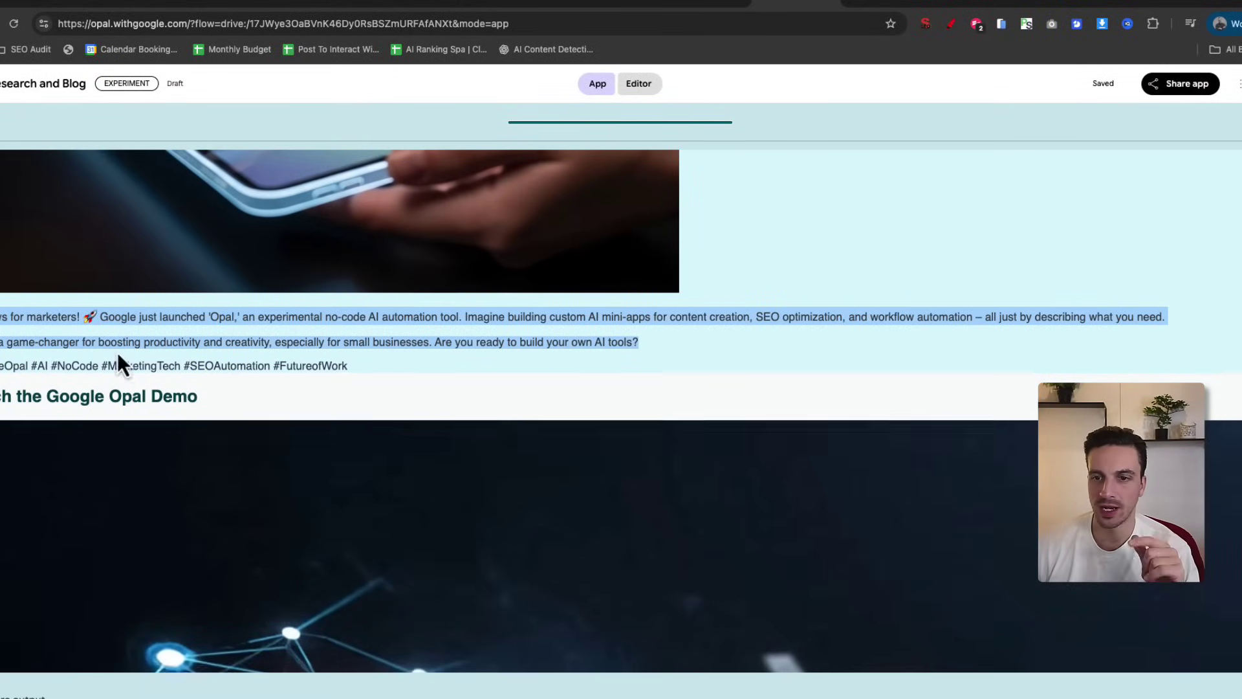
{"action": "scroll", "coordinate": [118, 351], "scroll_direction": "down", "scroll_amount": 3}
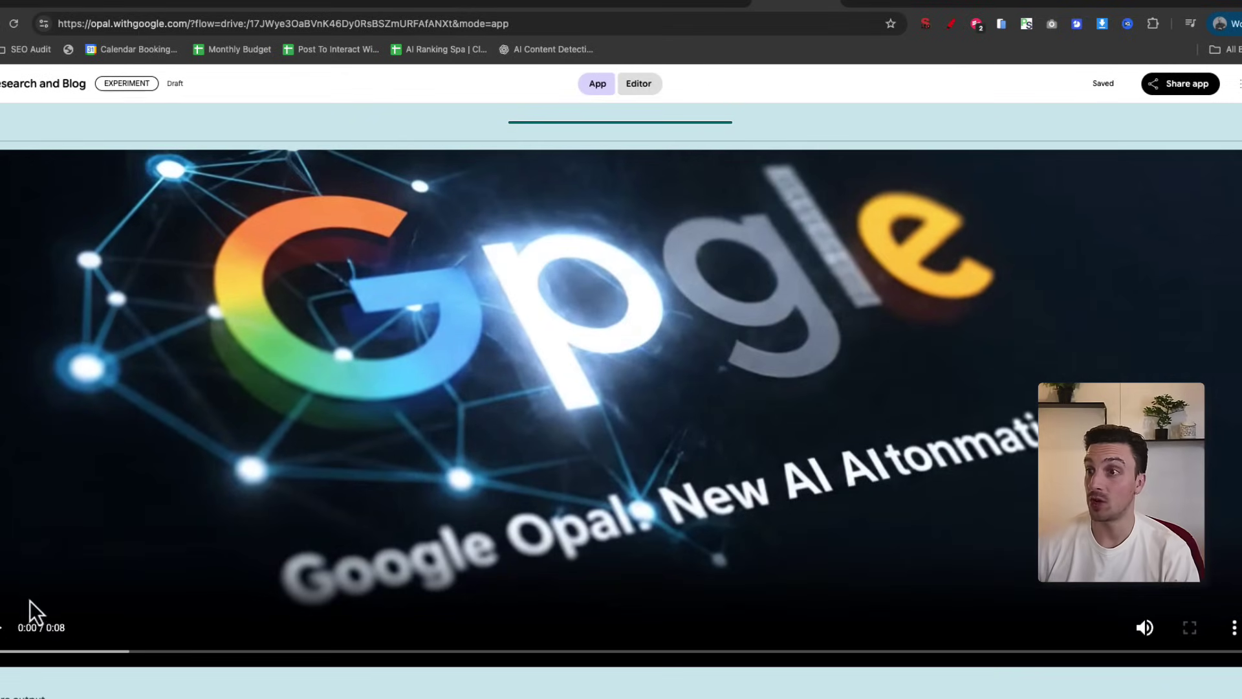
Play the eight-second generated demo video
{"action": "left_click", "coordinate": [8, 629]}
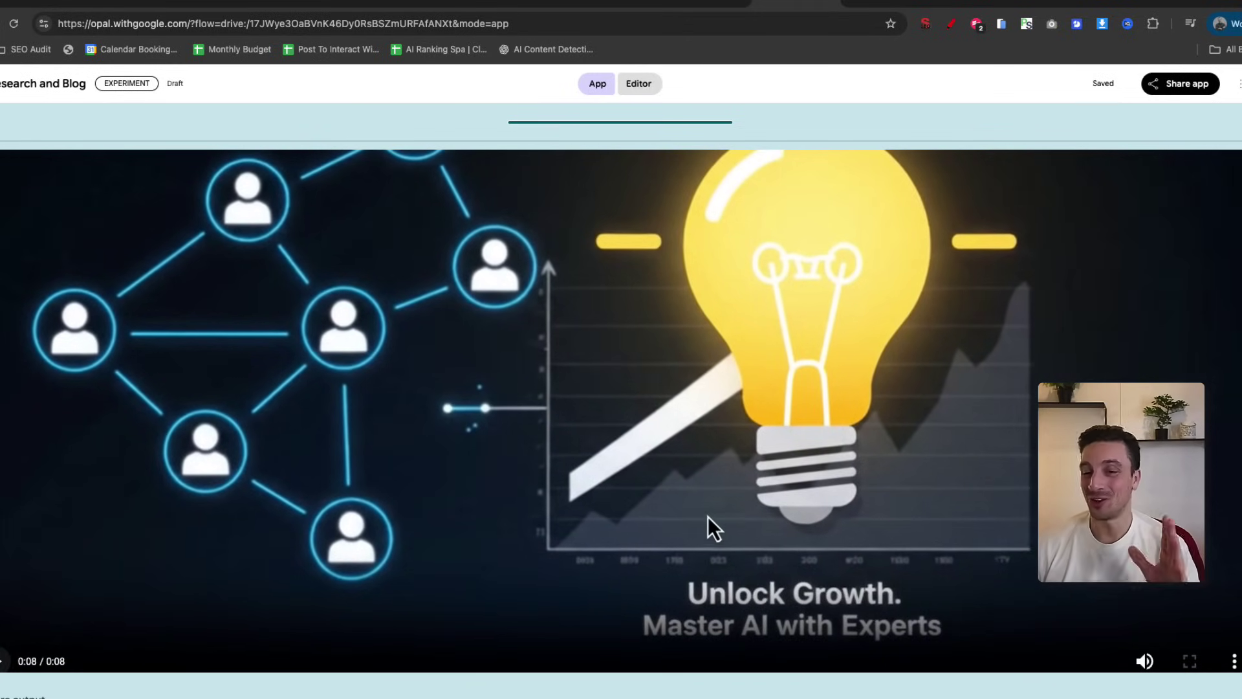
{"action": "scroll", "coordinate": [711, 515], "scroll_direction": "up", "scroll_amount": 4}
{"action": "scroll", "coordinate": [713, 513], "scroll_direction": "down", "scroll_amount": 4}
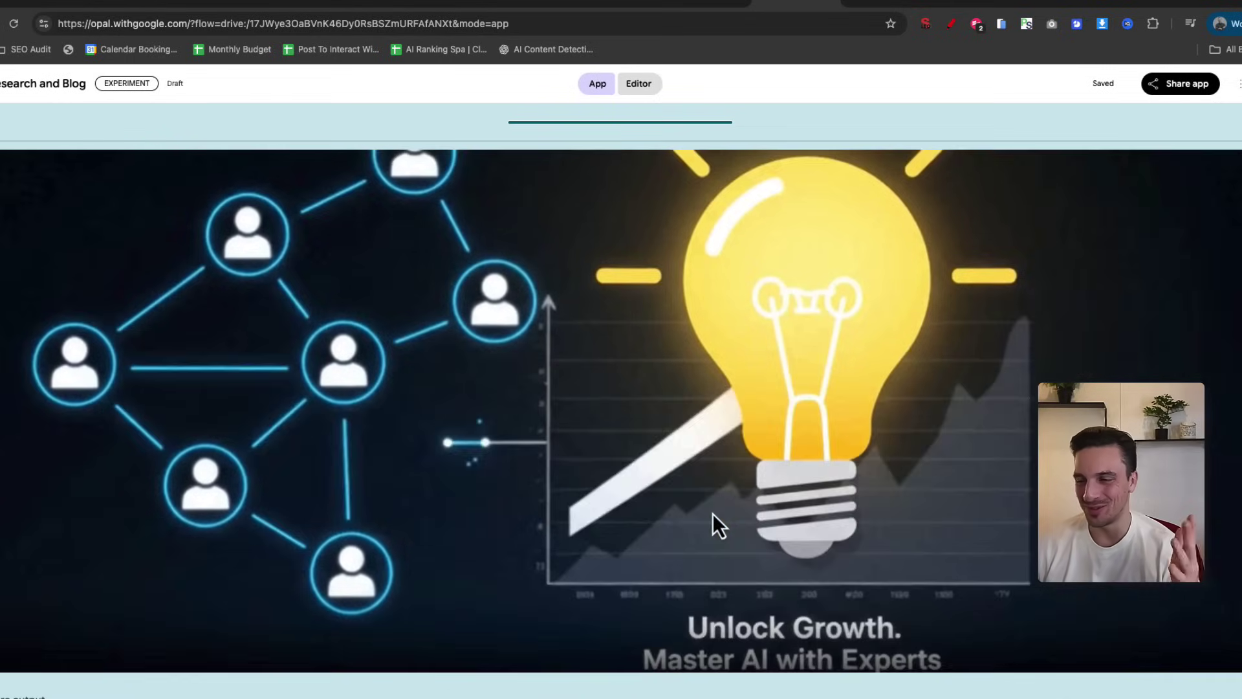
{"action": "scroll", "coordinate": [710, 537], "scroll_direction": "up", "scroll_amount": 2}
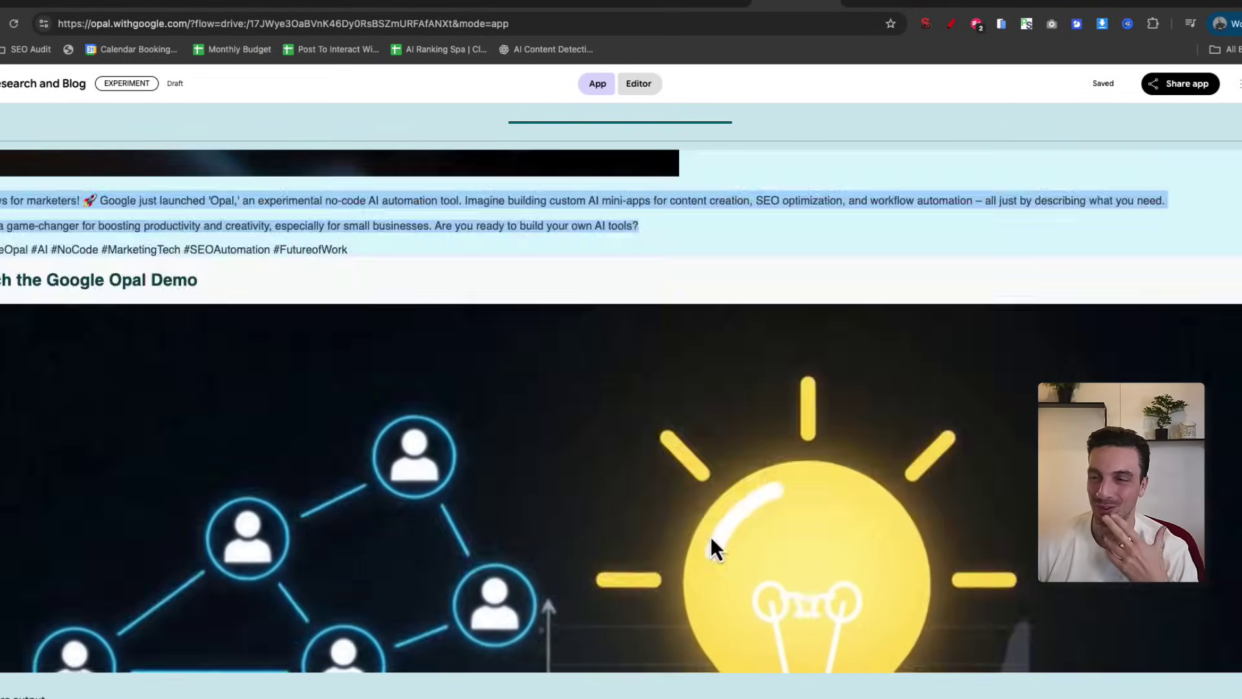
{"action": "scroll", "coordinate": [711, 537], "scroll_direction": "up", "scroll_amount": 5}
{"action": "scroll", "coordinate": [711, 534], "scroll_direction": "up", "scroll_amount": 5}
{"action": "scroll", "coordinate": [710, 535], "scroll_direction": "up", "scroll_amount": 2}
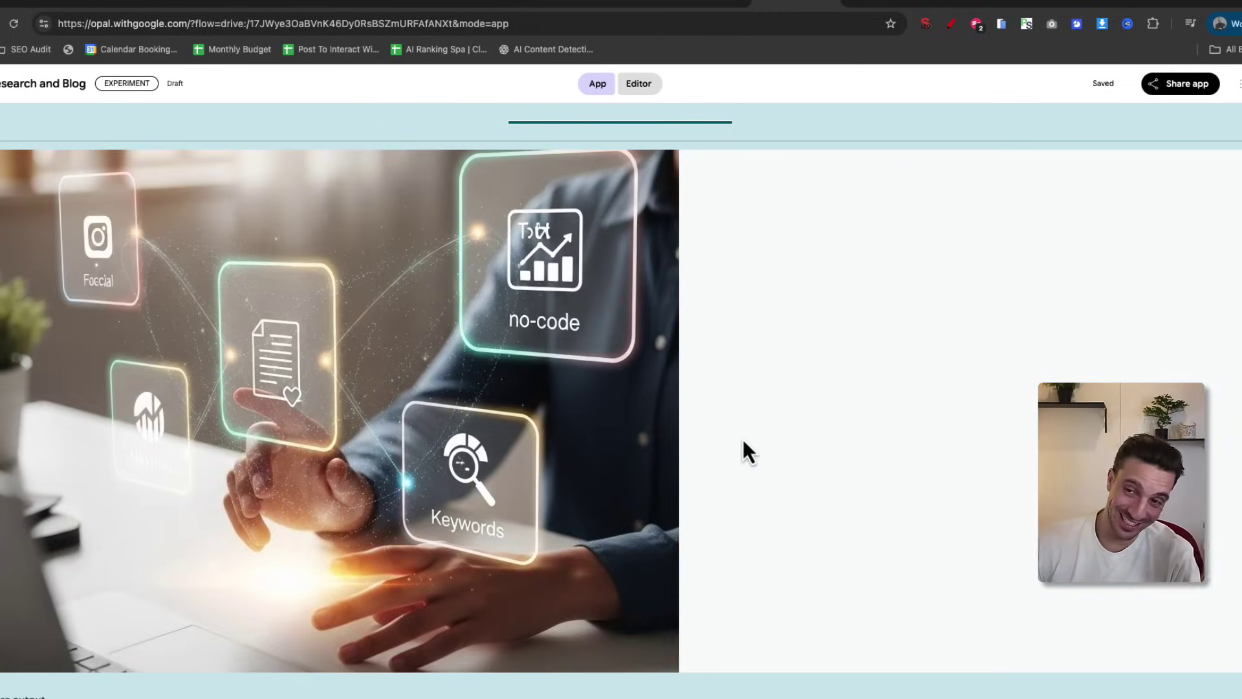
{"action": "scroll", "coordinate": [743, 451], "scroll_direction": "up", "scroll_amount": 1}
{"action": "scroll", "coordinate": [772, 386], "scroll_direction": "up", "scroll_amount": 2}
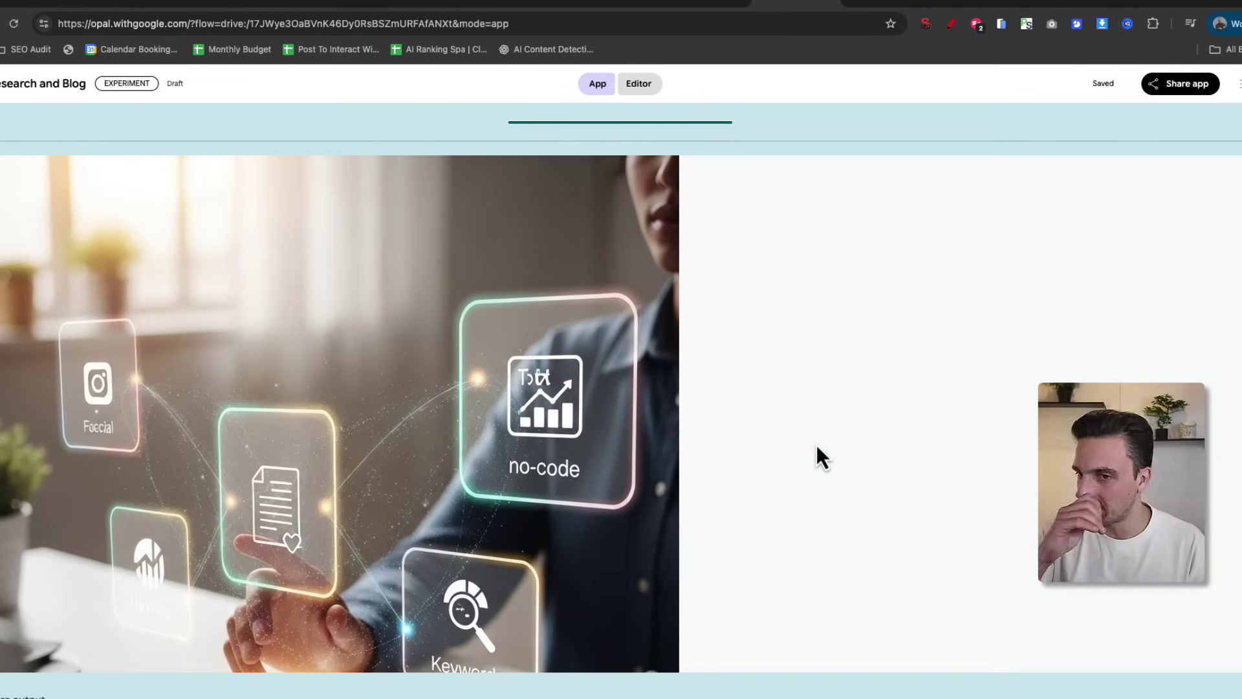
{"action": "scroll", "coordinate": [707, 430], "scroll_direction": "down", "scroll_amount": 2}
{"action": "scroll", "coordinate": [635, 389], "scroll_direction": "down", "scroll_amount": 4}
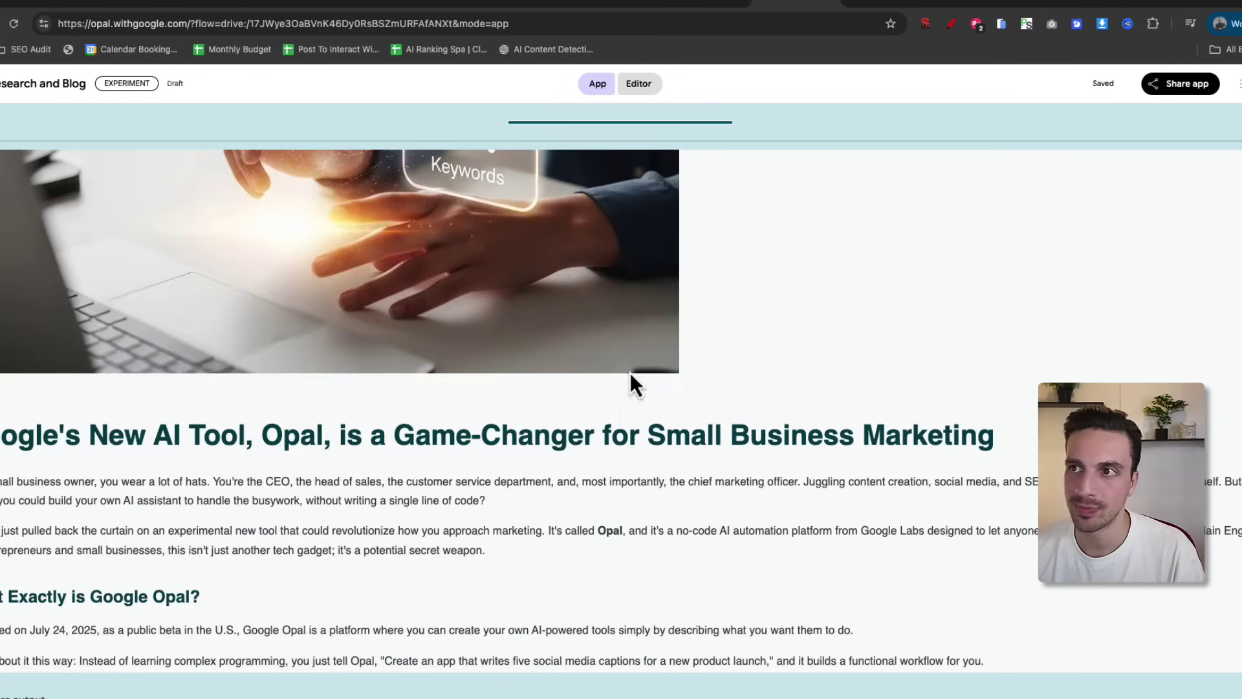
Return to the Editor and show the Generate Blog Post Image Prompt step's Gemini 2.5 Flash instructions
{"action": "left_click", "coordinate": [636, 89]}
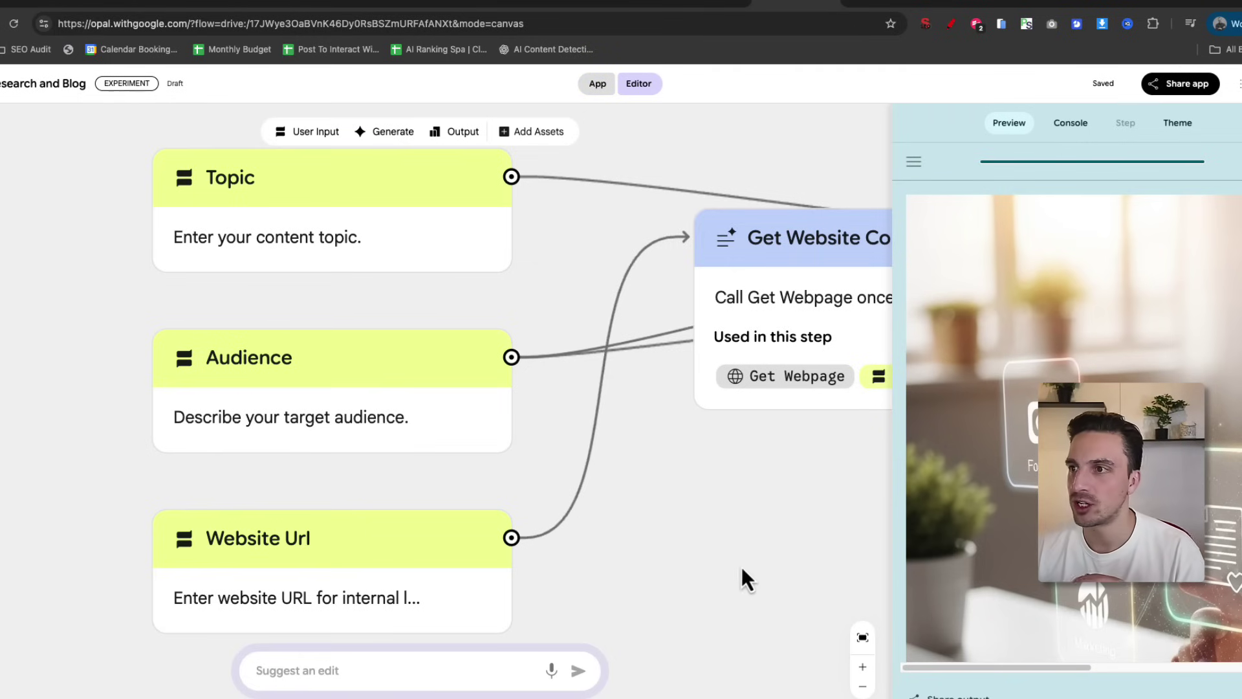
{"action": "left_click_drag", "start_coordinate": [742, 568], "coordinate": [361, 506]}
{"action": "scroll", "coordinate": [560, 481], "scroll_direction": "down", "scroll_amount": 3}
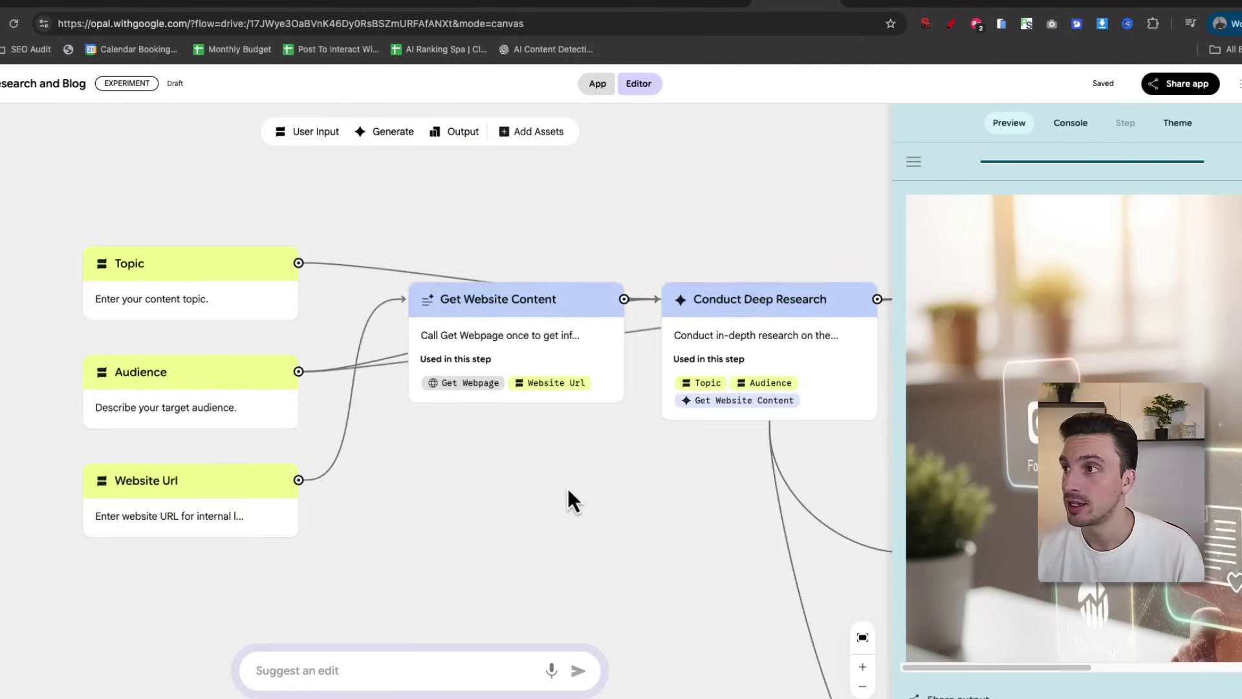
{"action": "scroll", "coordinate": [567, 499], "scroll_direction": "right", "scroll_amount": 3}
{"action": "scroll", "coordinate": [568, 500], "scroll_direction": "down", "scroll_amount": 1}
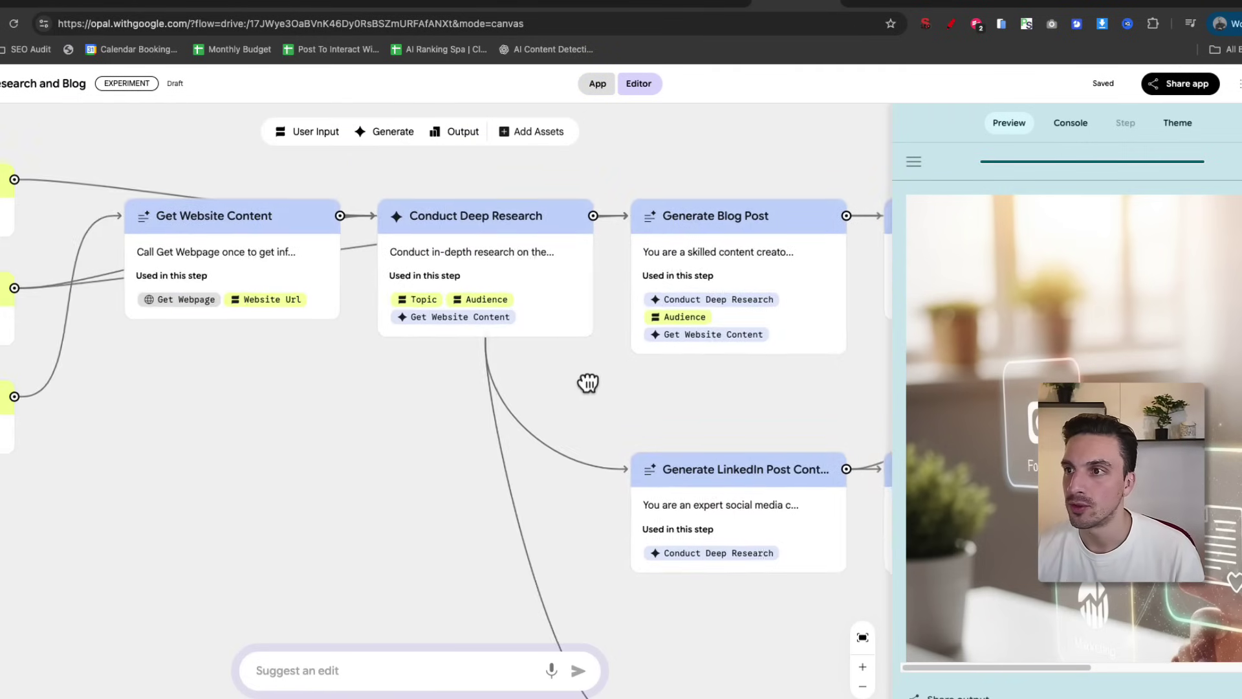
{"action": "left_click_drag", "start_coordinate": [583, 383], "coordinate": [294, 405]}
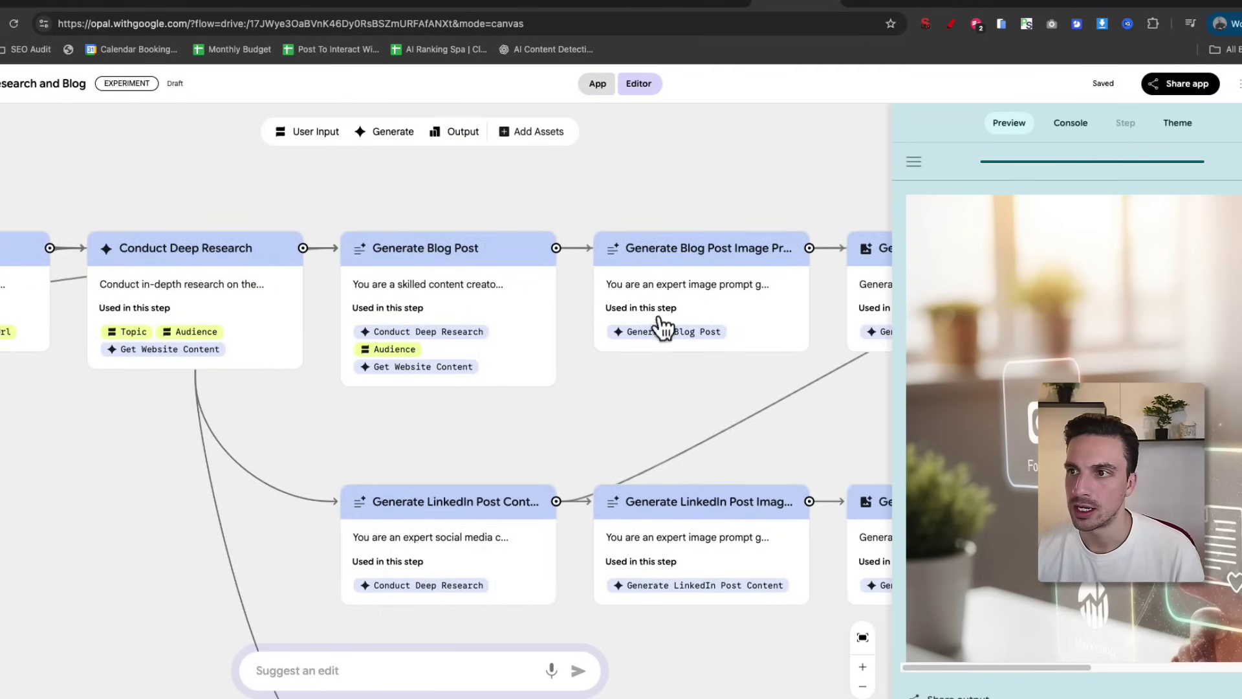
{"action": "left_click", "coordinate": [682, 301]}
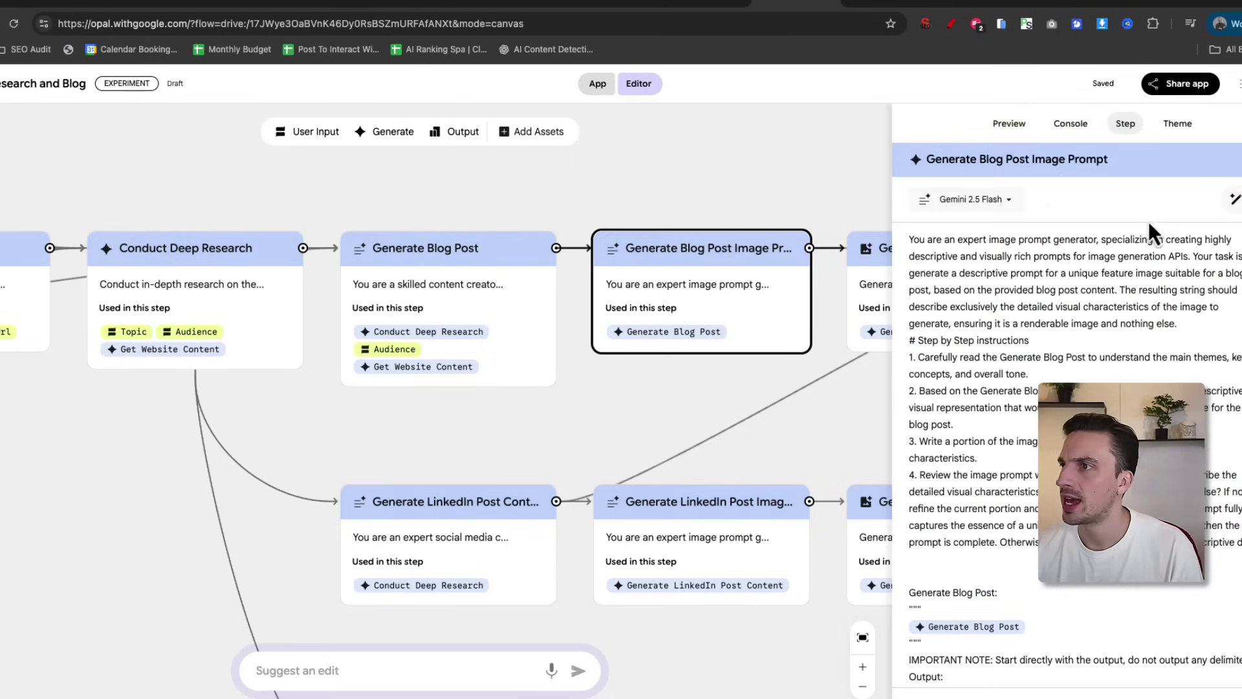
{"action": "left_click_drag", "start_coordinate": [859, 415], "coordinate": [588, 438]}
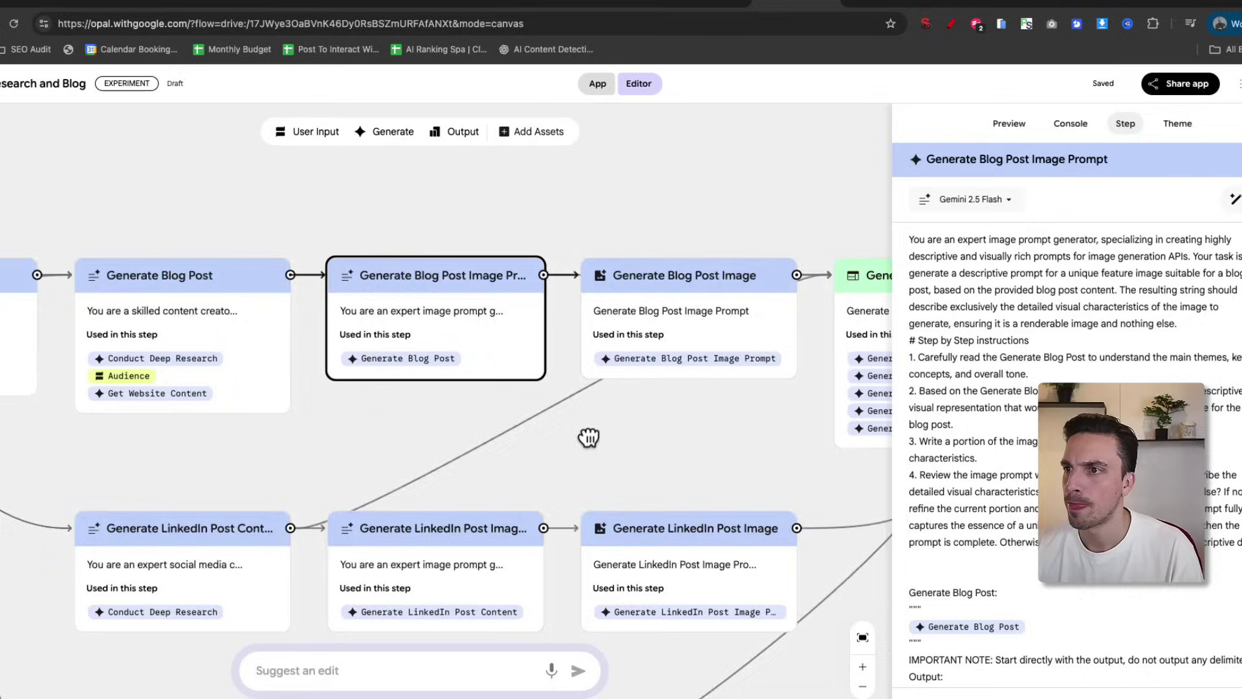
Check the Imagen 4 model options and add 'ensure the image is 16:9' to the image prompt
{"action": "left_click", "coordinate": [642, 309]}
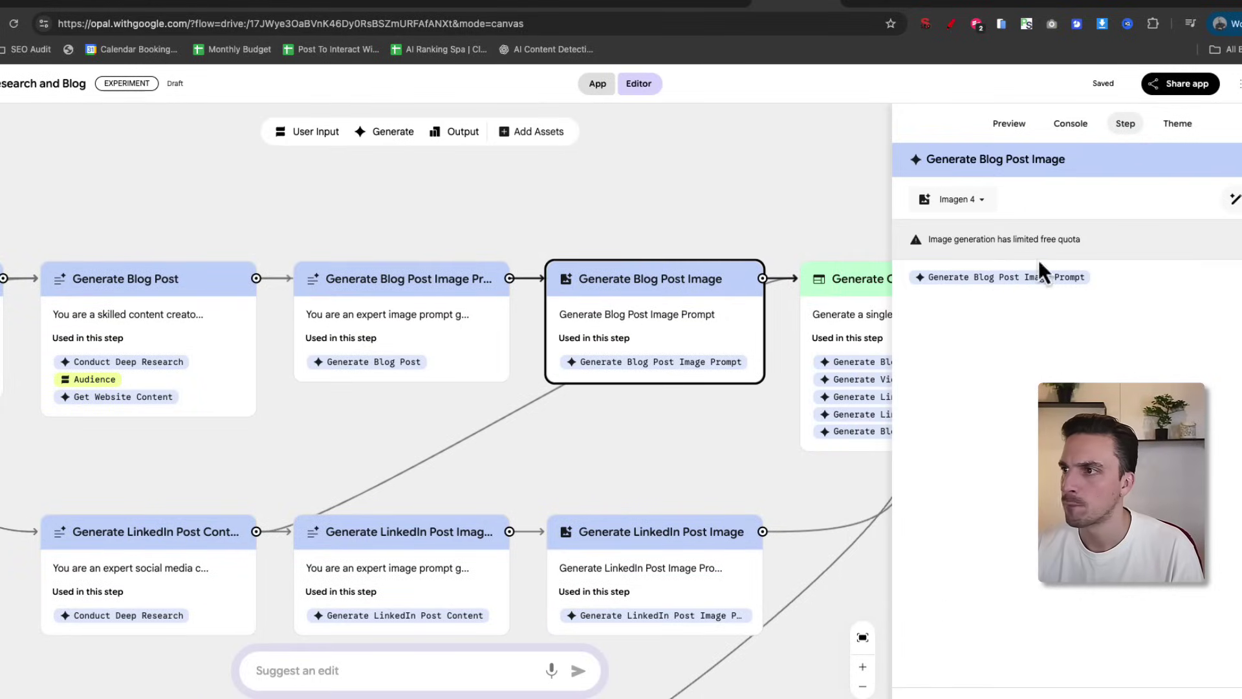
{"action": "left_click", "coordinate": [1234, 201]}
{"action": "left_click", "coordinate": [1180, 346]}
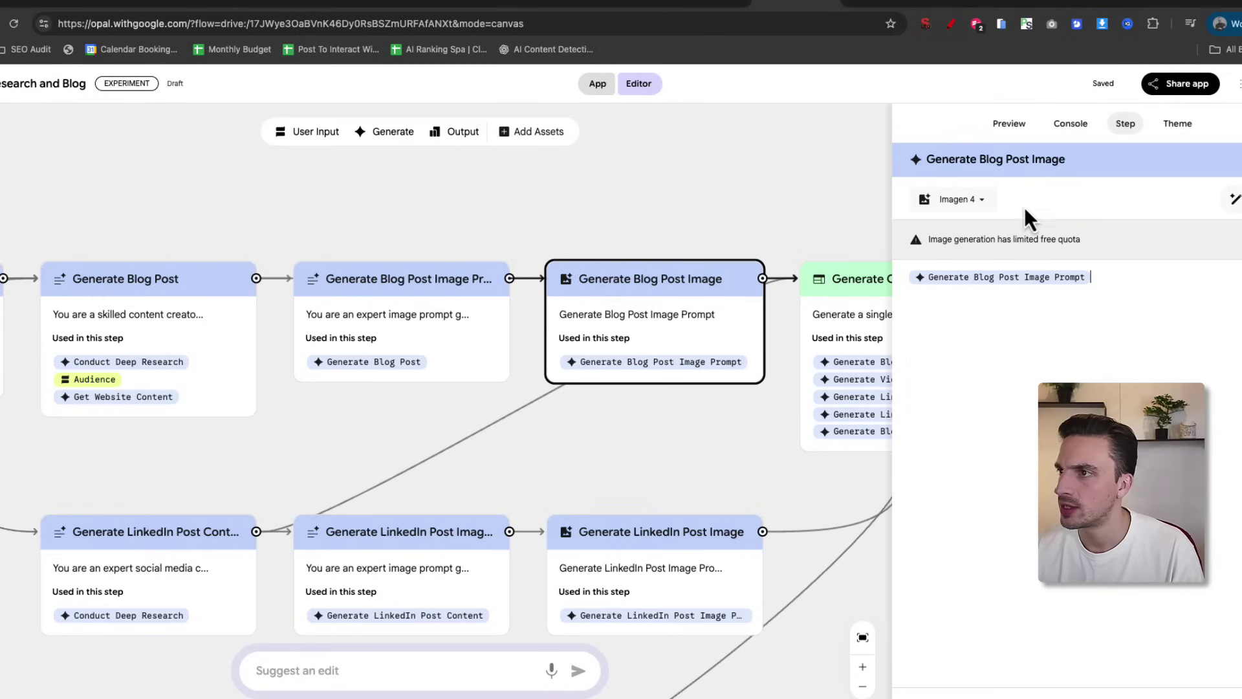
{"action": "left_click", "coordinate": [990, 205]}
{"action": "left_click", "coordinate": [480, 385]}
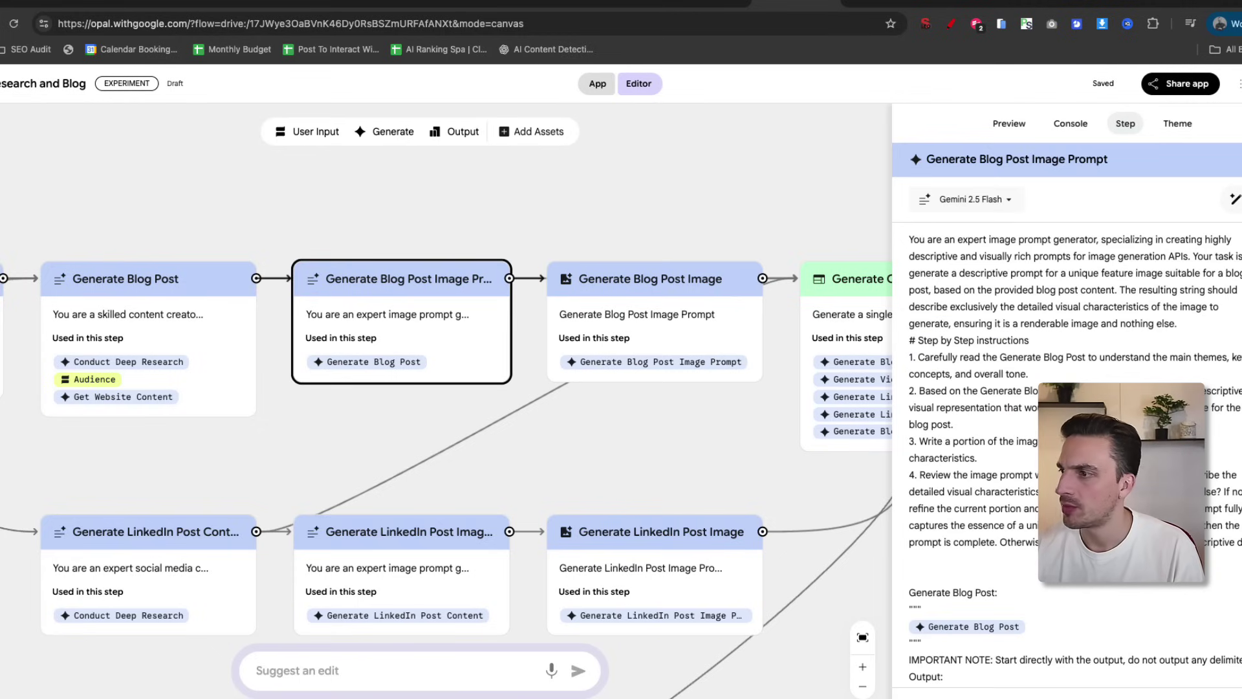
{"action": "type", "text": "ensure the image is"}
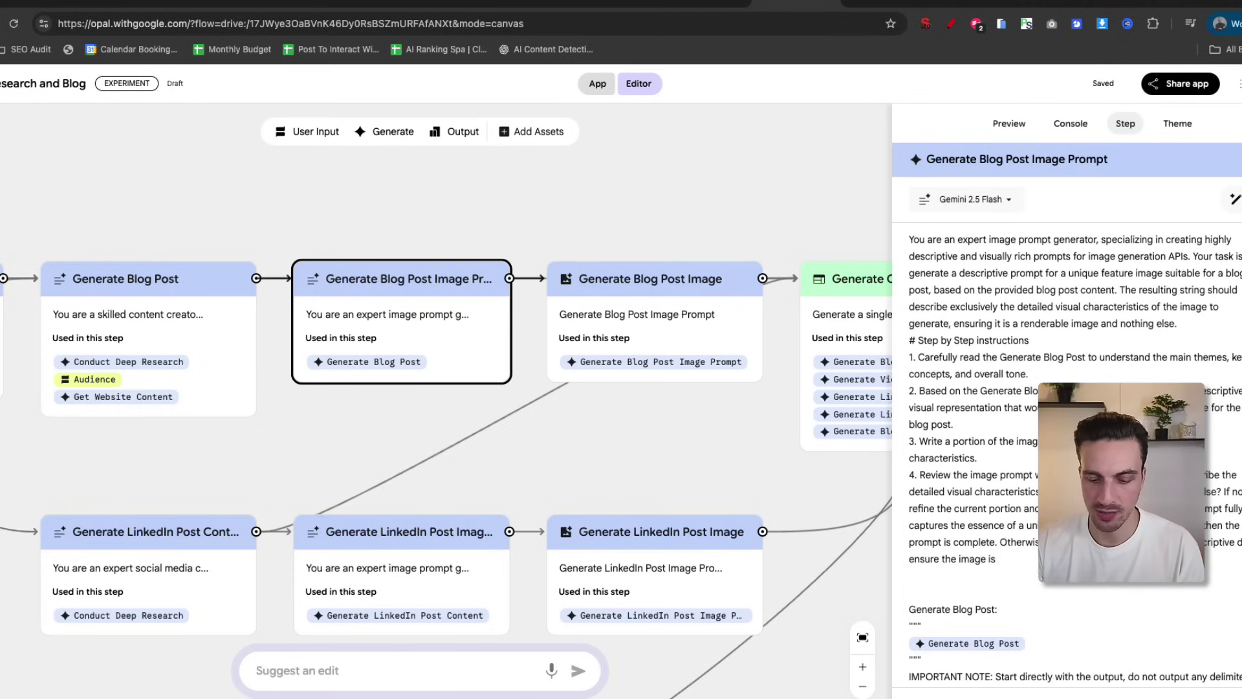
{"action": "type", "text": " 16:9"}
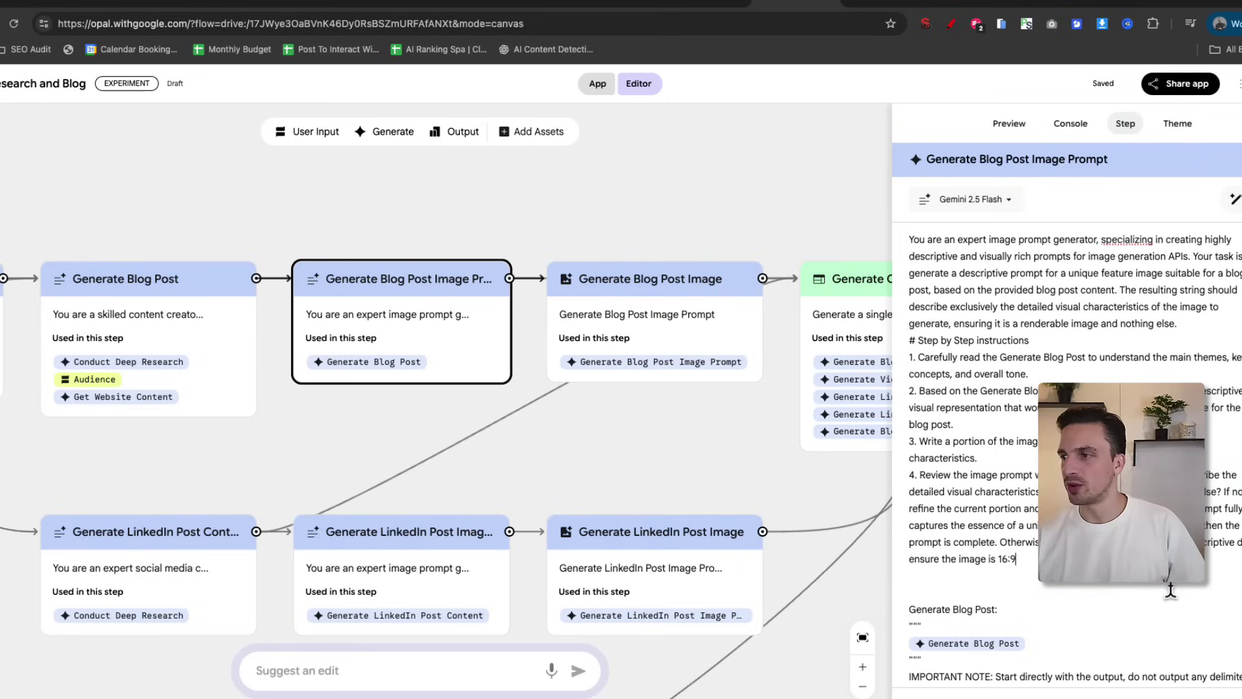
{"action": "scroll", "coordinate": [1170, 590], "scroll_direction": "down", "scroll_amount": 1}
{"action": "left_click", "coordinate": [749, 456]}
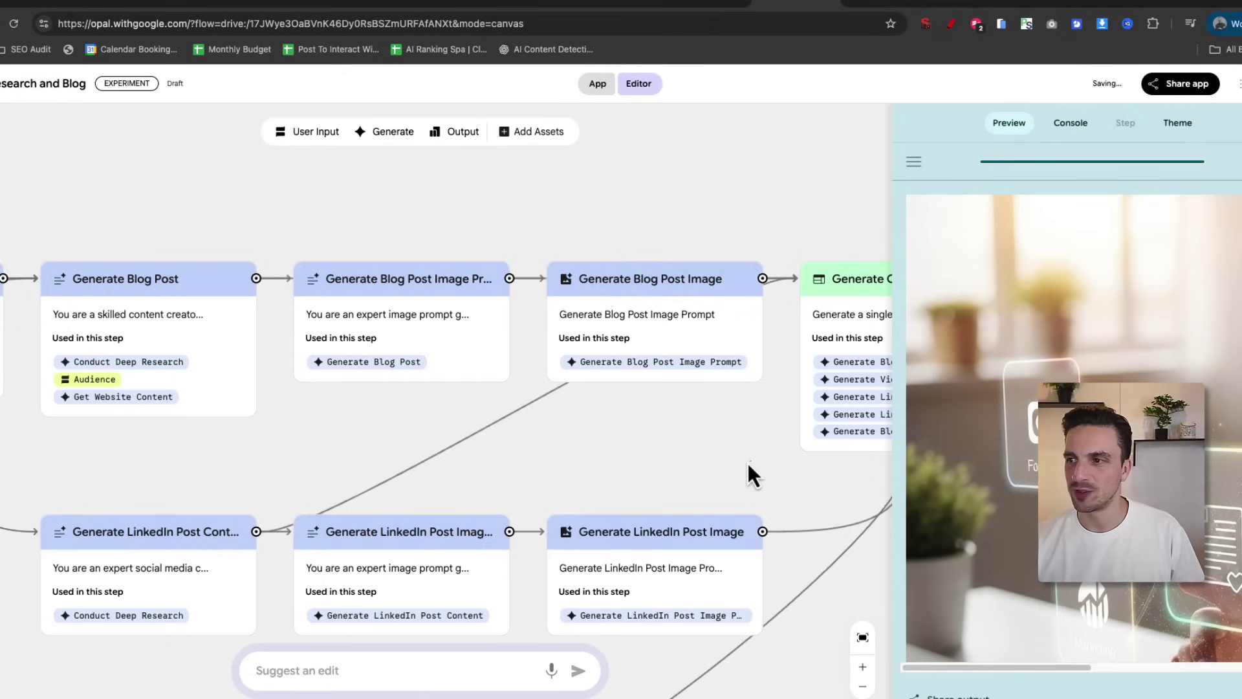
{"action": "scroll", "coordinate": [425, 474], "scroll_direction": "right", "scroll_amount": 5}
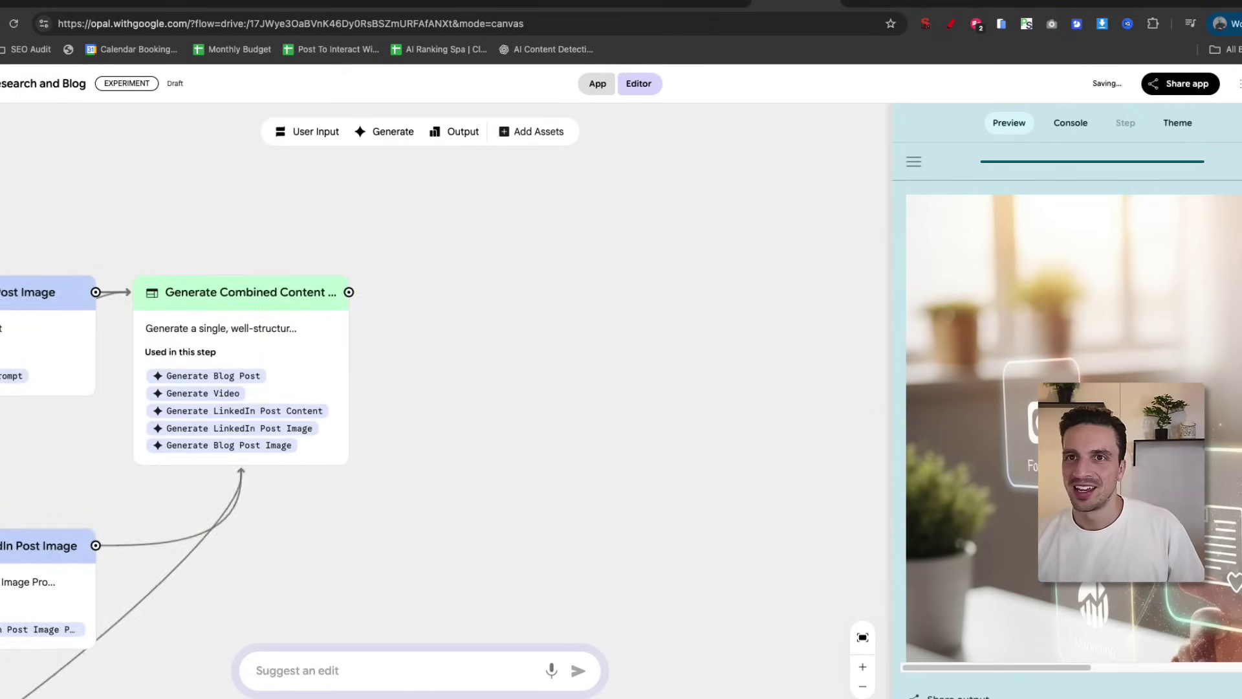
Pan the workflow to check the renamed Generate Image Prompt step, then go to the Skool classroom
{"action": "left_click_drag", "start_coordinate": [425, 473], "coordinate": [171, 493]}
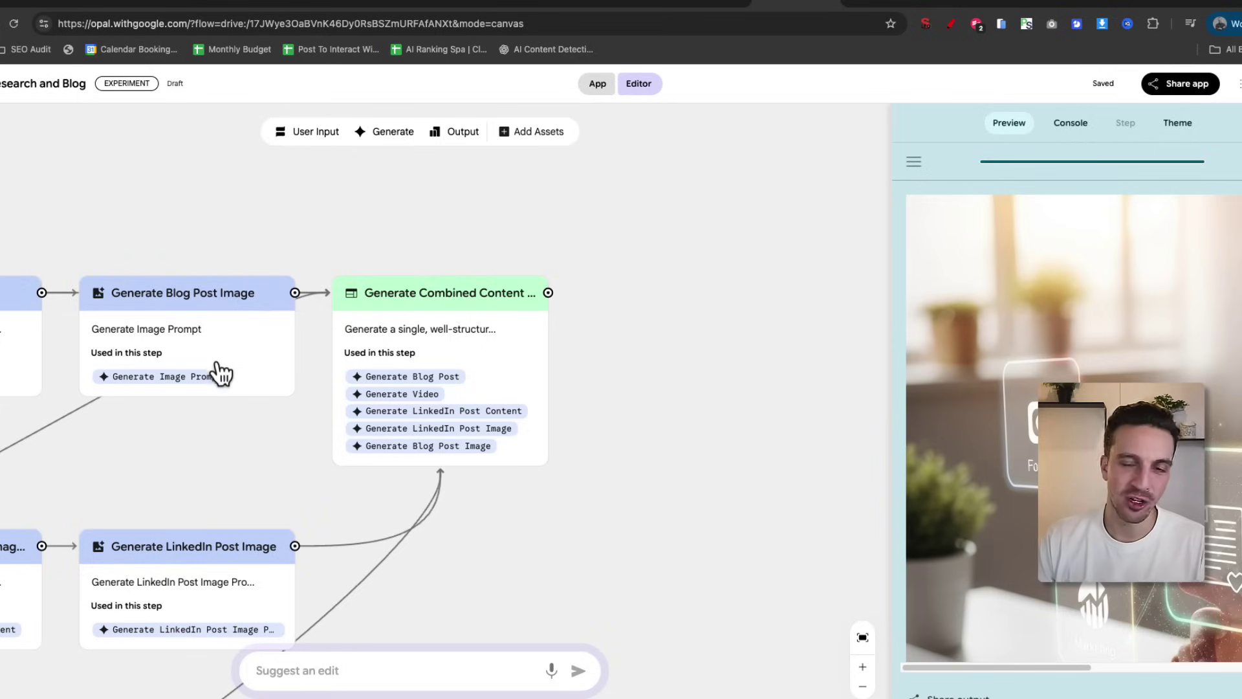
{"action": "left_click_drag", "start_coordinate": [205, 407], "coordinate": [555, 419]}
{"action": "scroll", "coordinate": [559, 438], "scroll_direction": "left", "scroll_amount": 3}
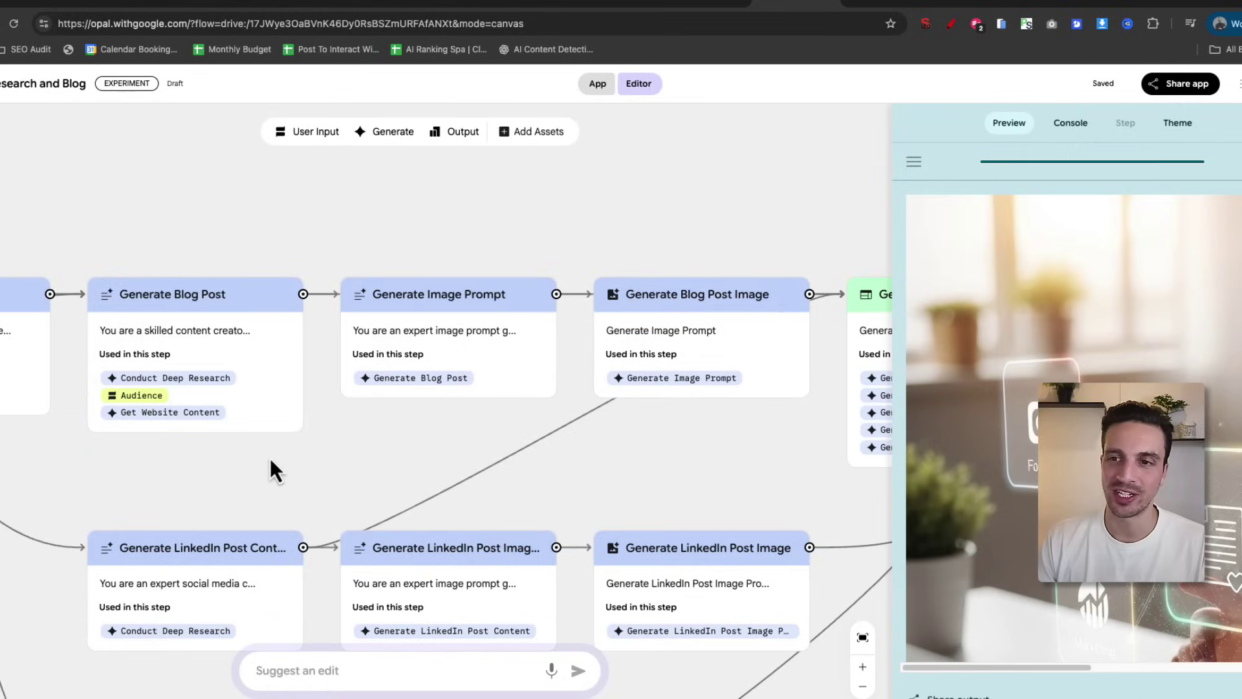
{"action": "left_click_drag", "start_coordinate": [270, 470], "coordinate": [628, 479]}
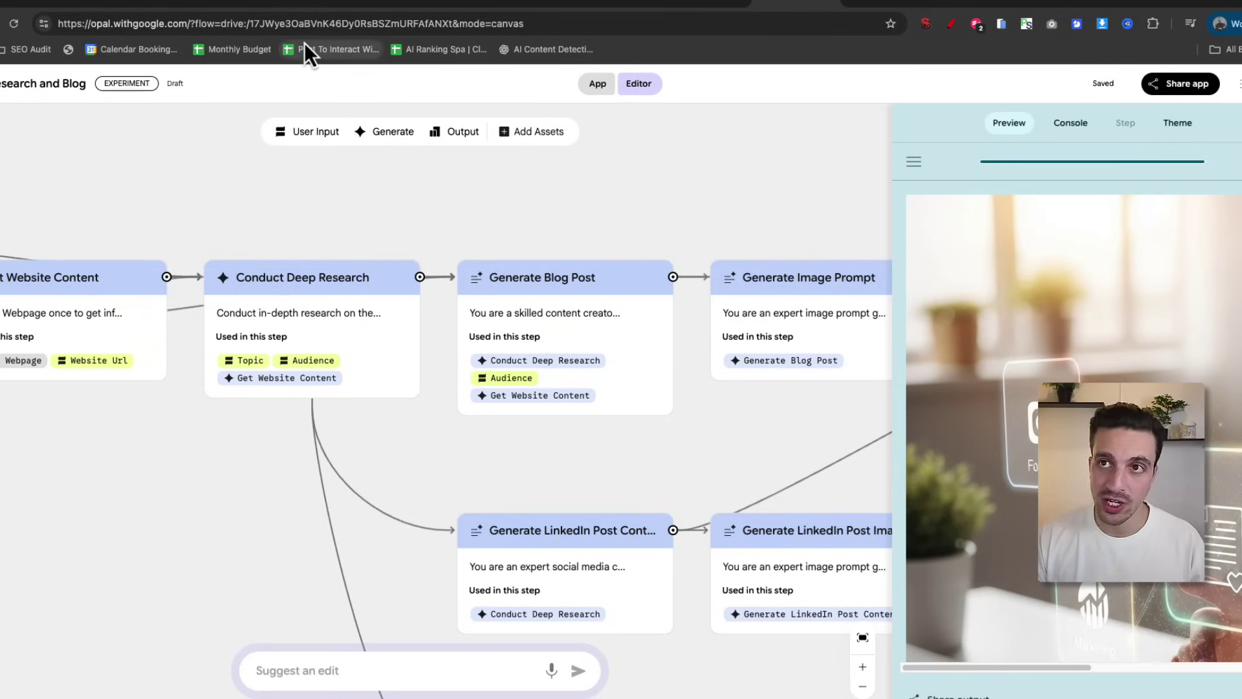
{"action": "left_click", "coordinate": [332, 6]}
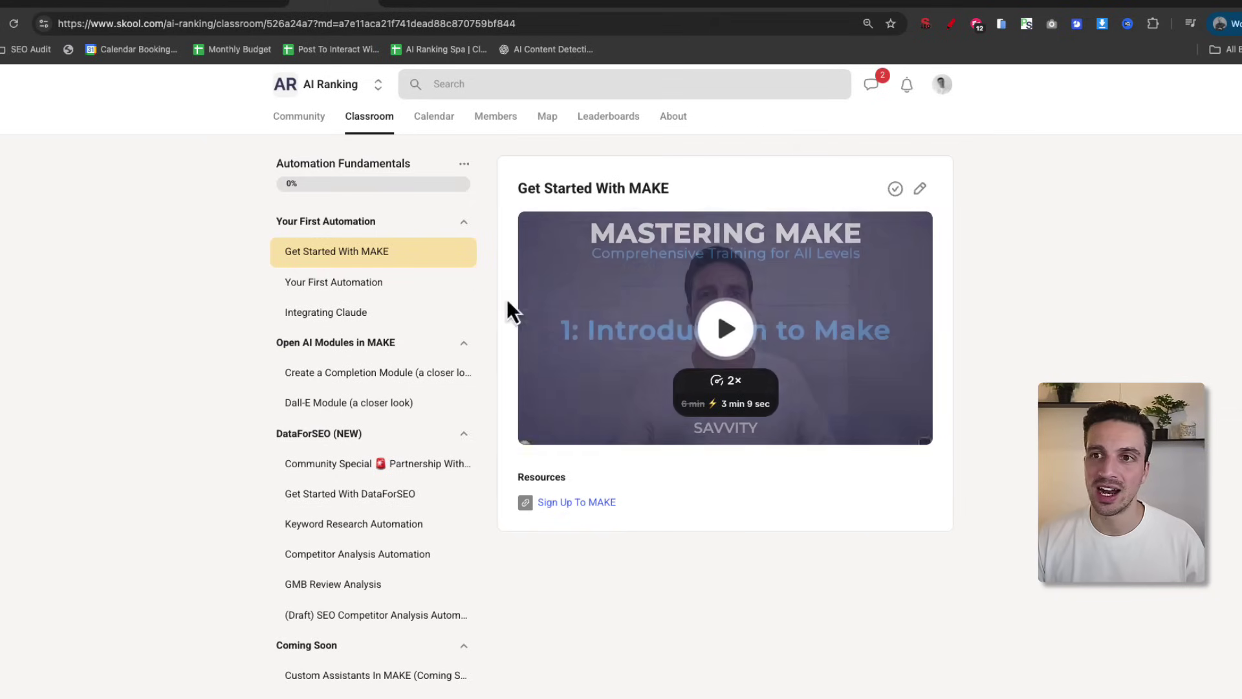